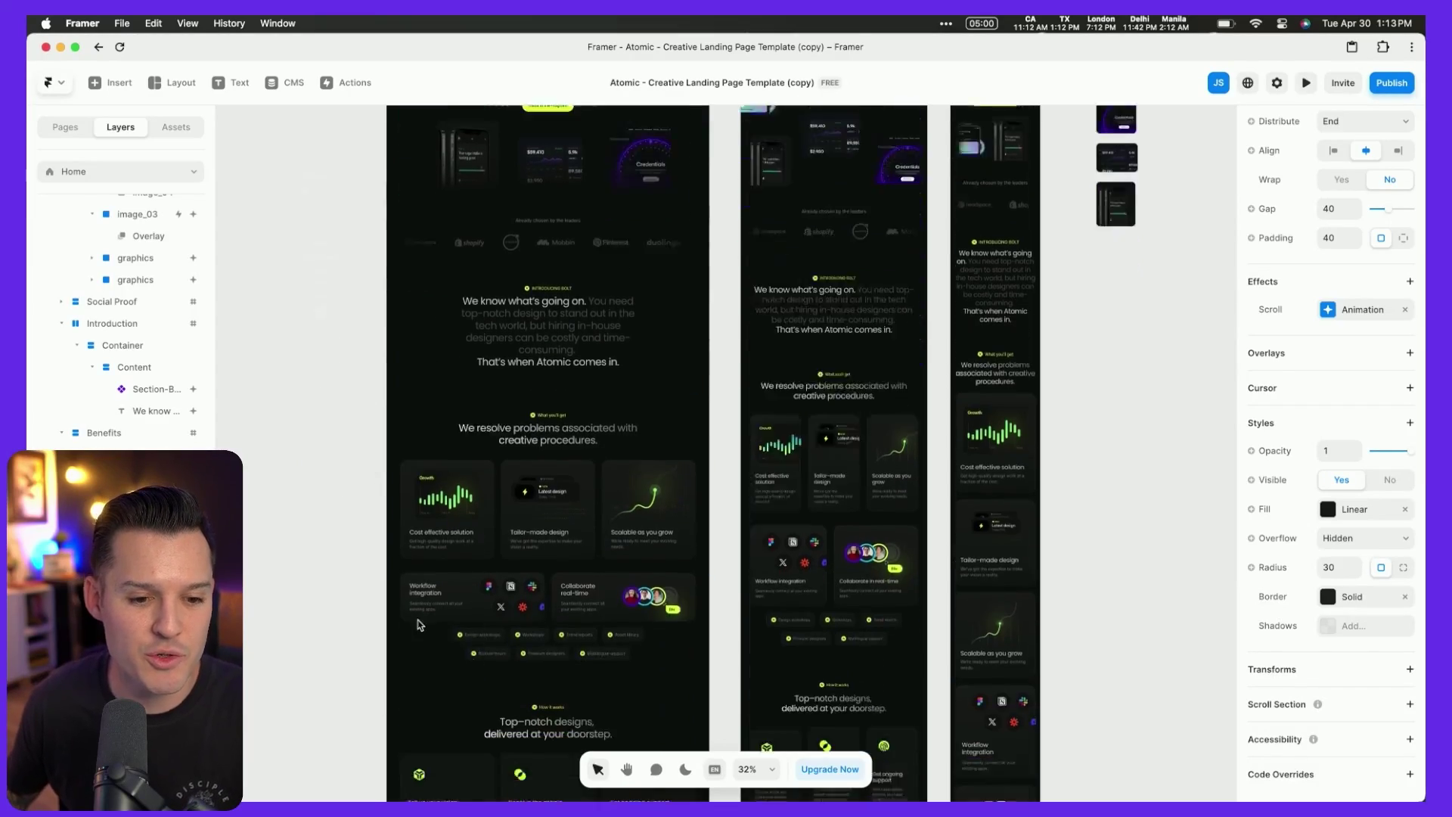
Add a Scale transform to the Cost effective solution card and adjust the card's height.
scroll(399, 549, up, 5)
scroll(398, 549, up, 5)
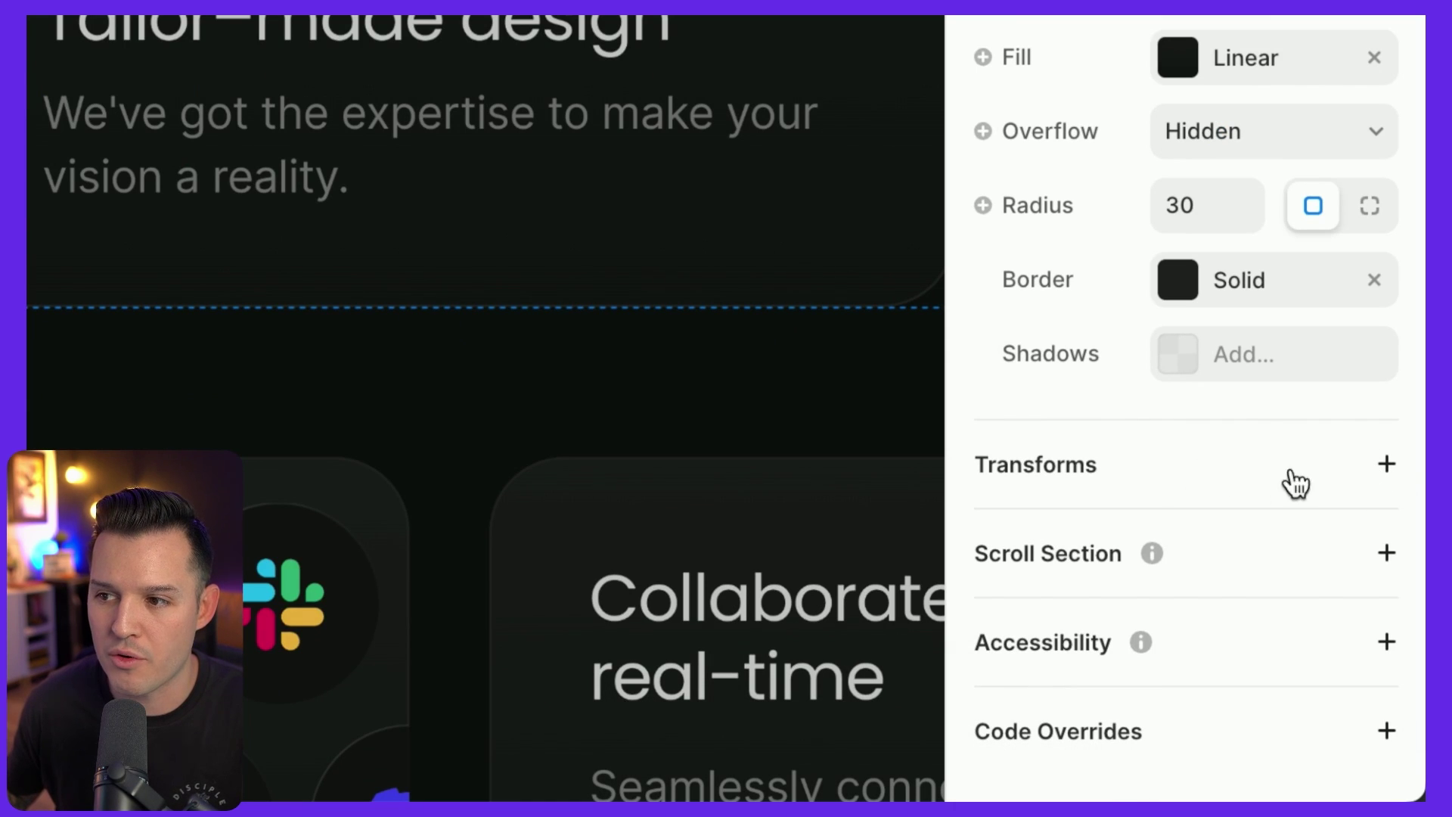
click(1386, 465)
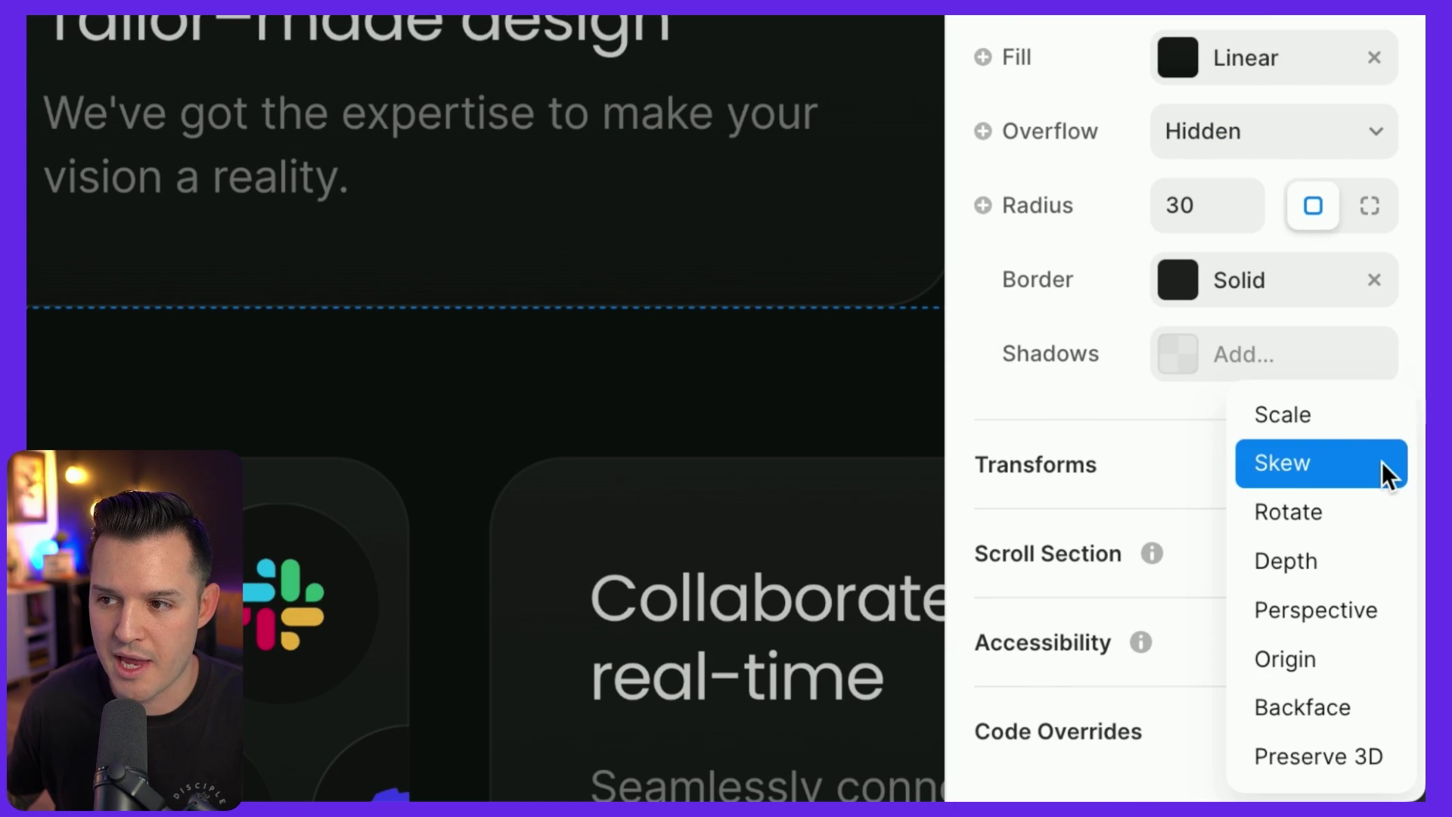
click(1300, 421)
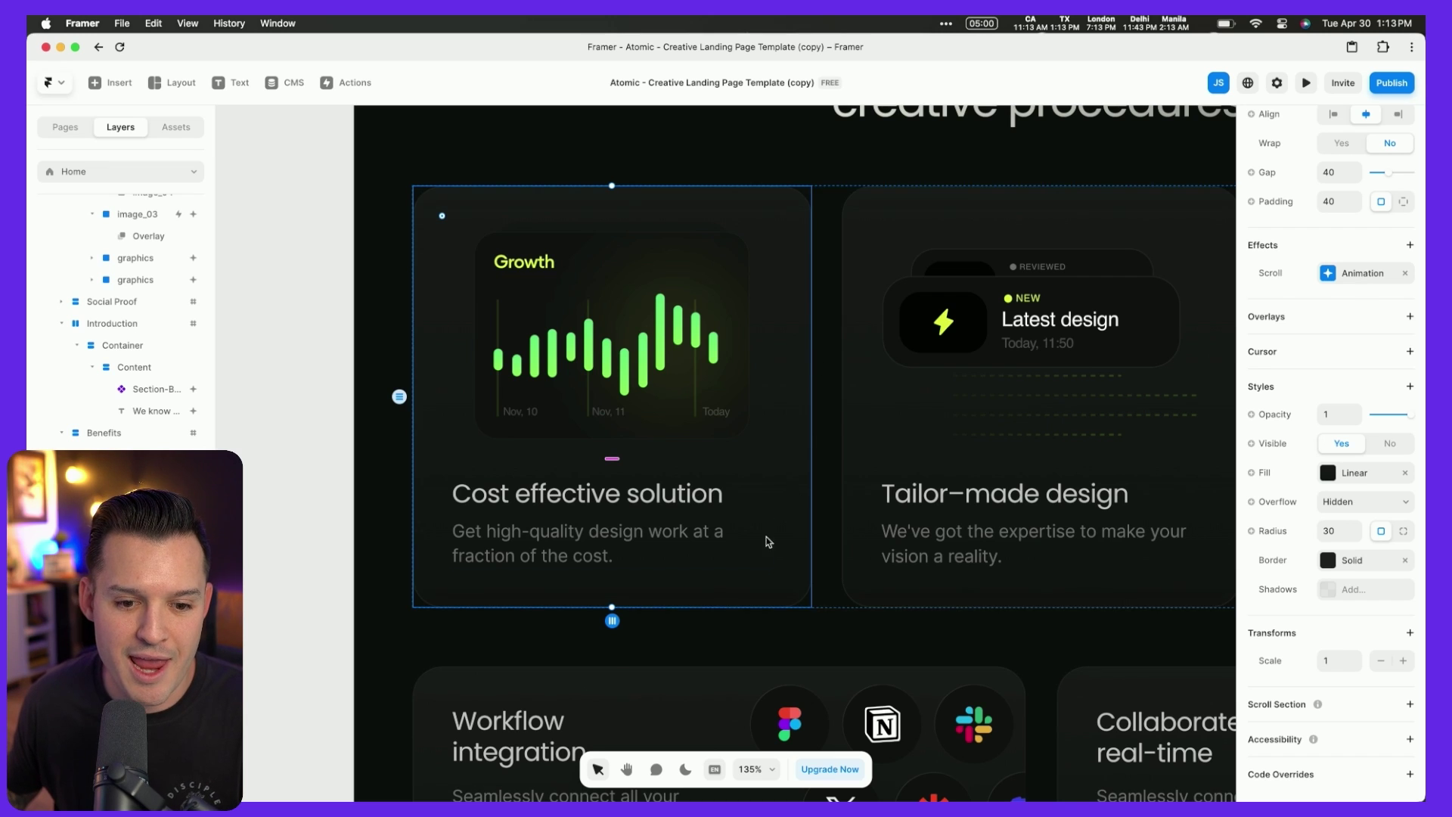
drag(720, 607, 733, 671)
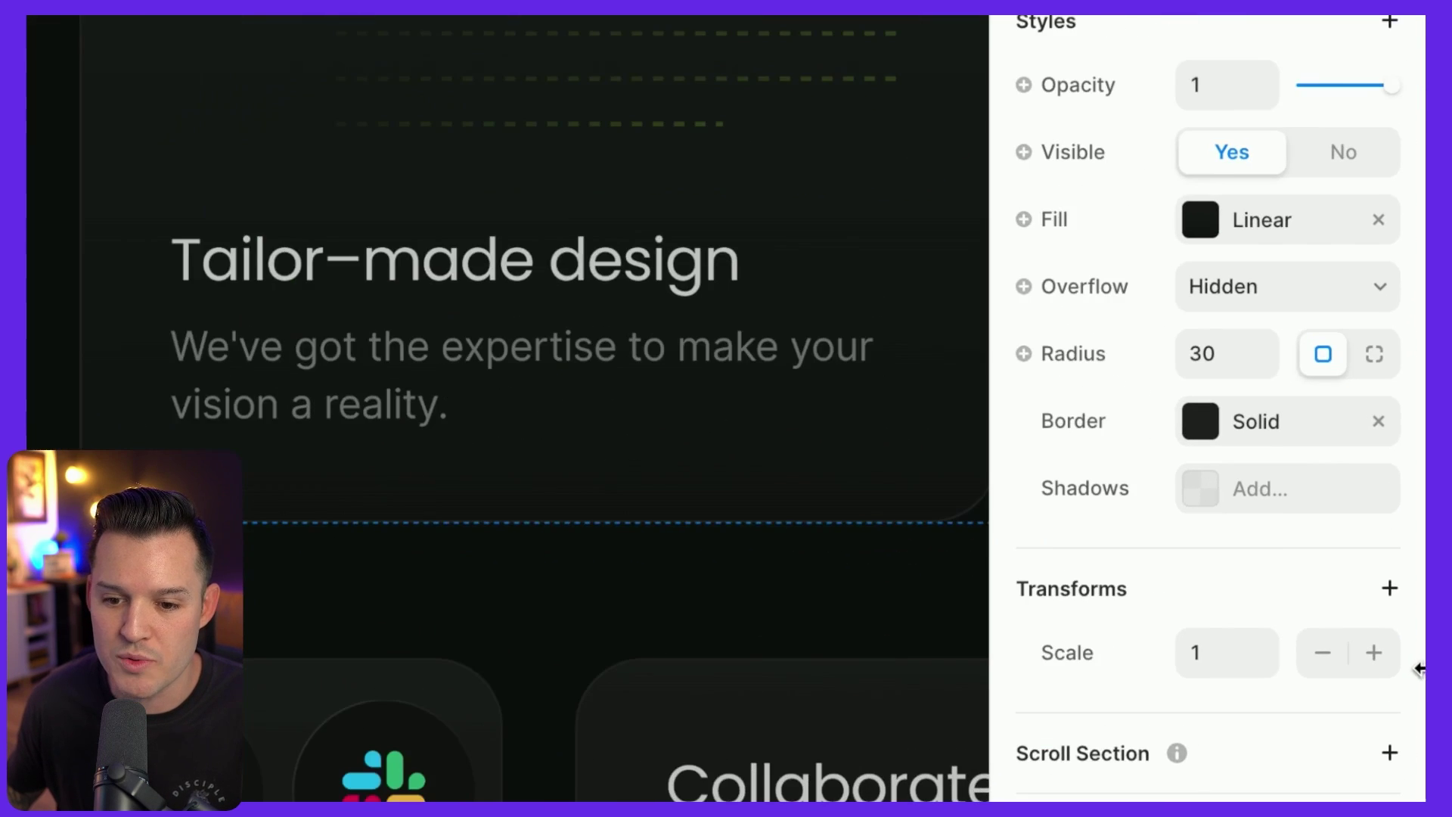
Try scale values 1.3 and 0.9 on the card, then settle the scale back at 1.
scroll(1074, 561, left, 5)
scroll(1074, 561, up, 2)
click(1217, 650)
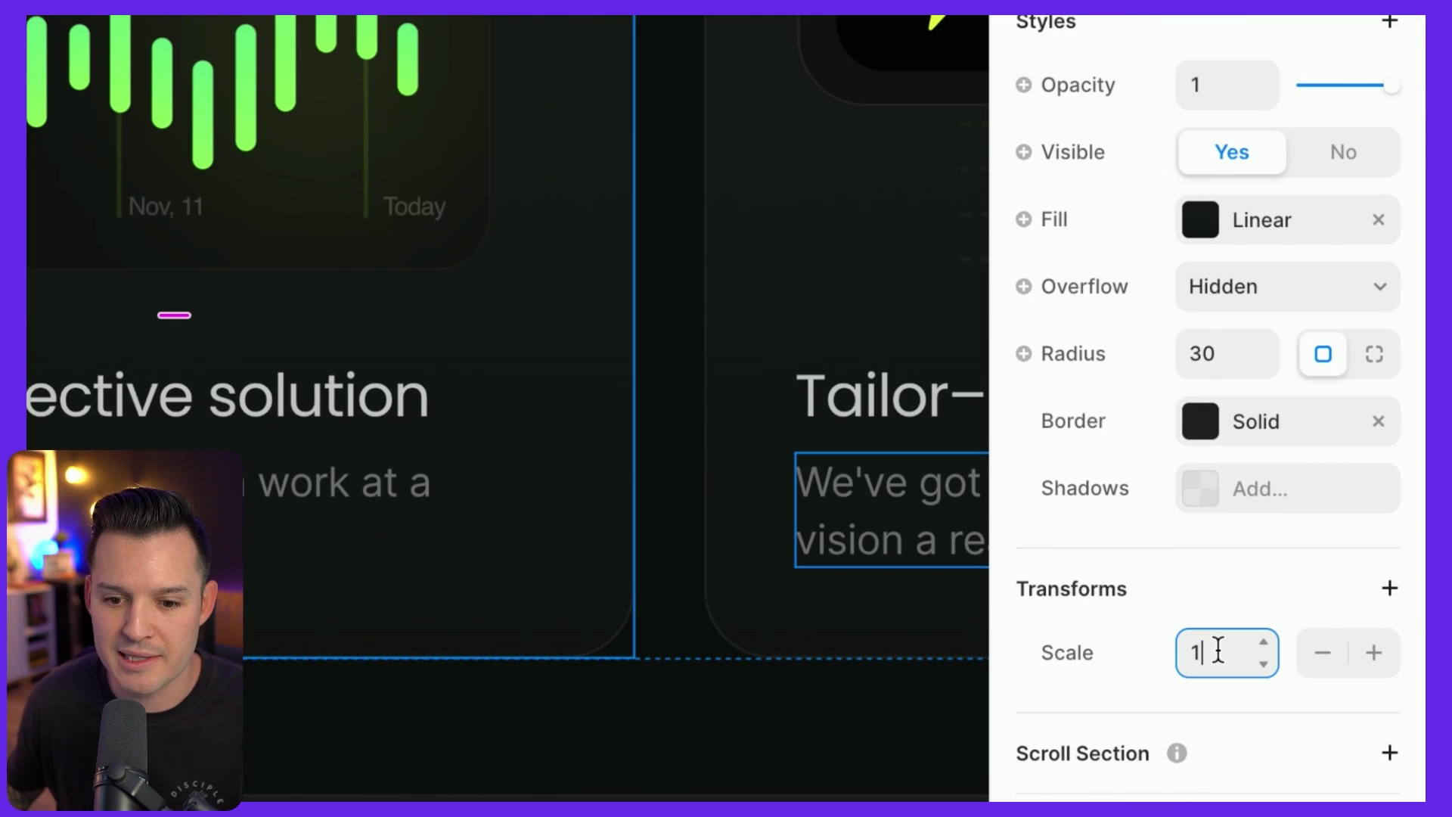
text(1.3)
key(BackSpace)
key(BackSpace)
key(BackSpace)
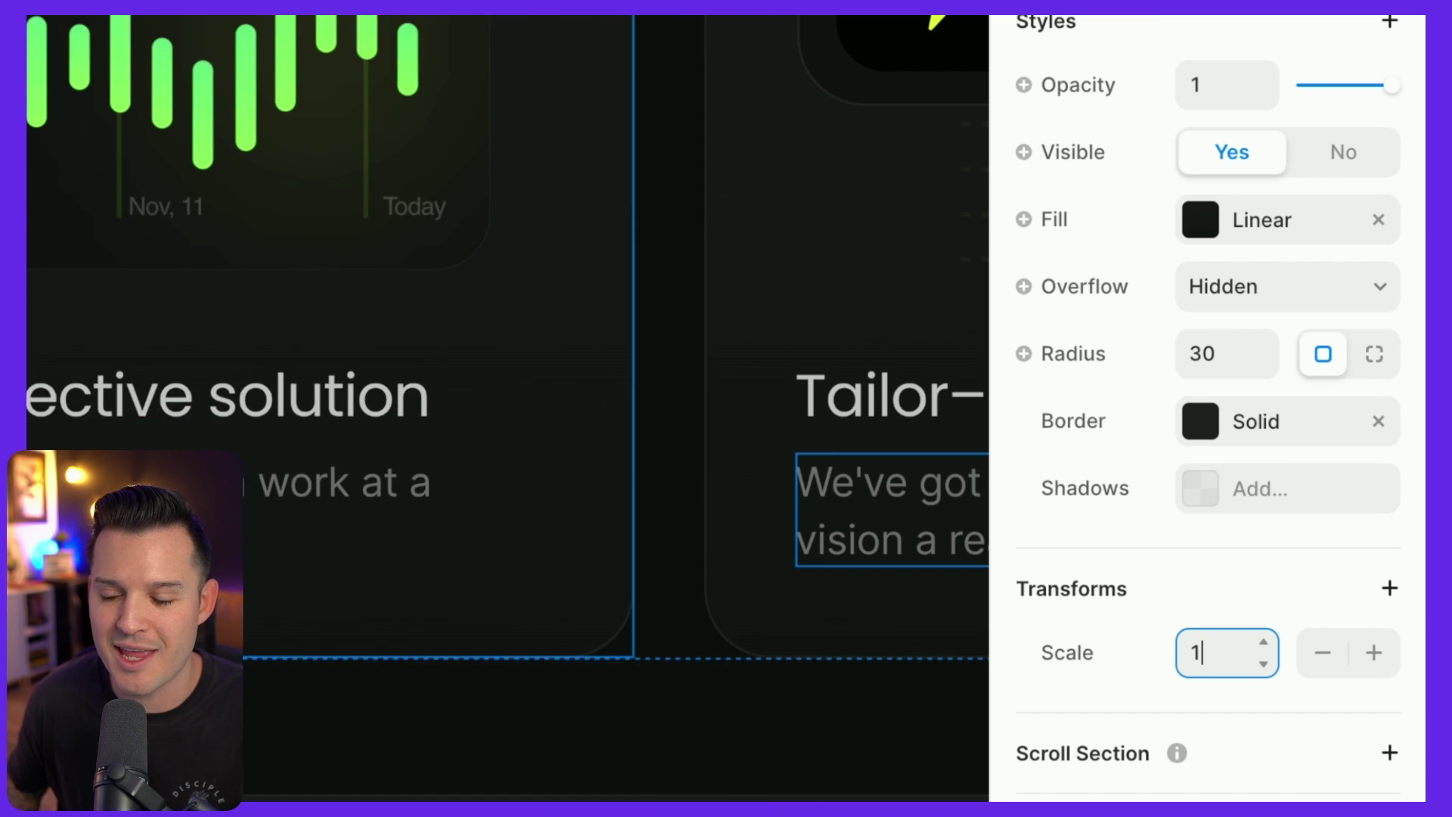
text(0.9)
key(Up)
key(Up)
key(Down)
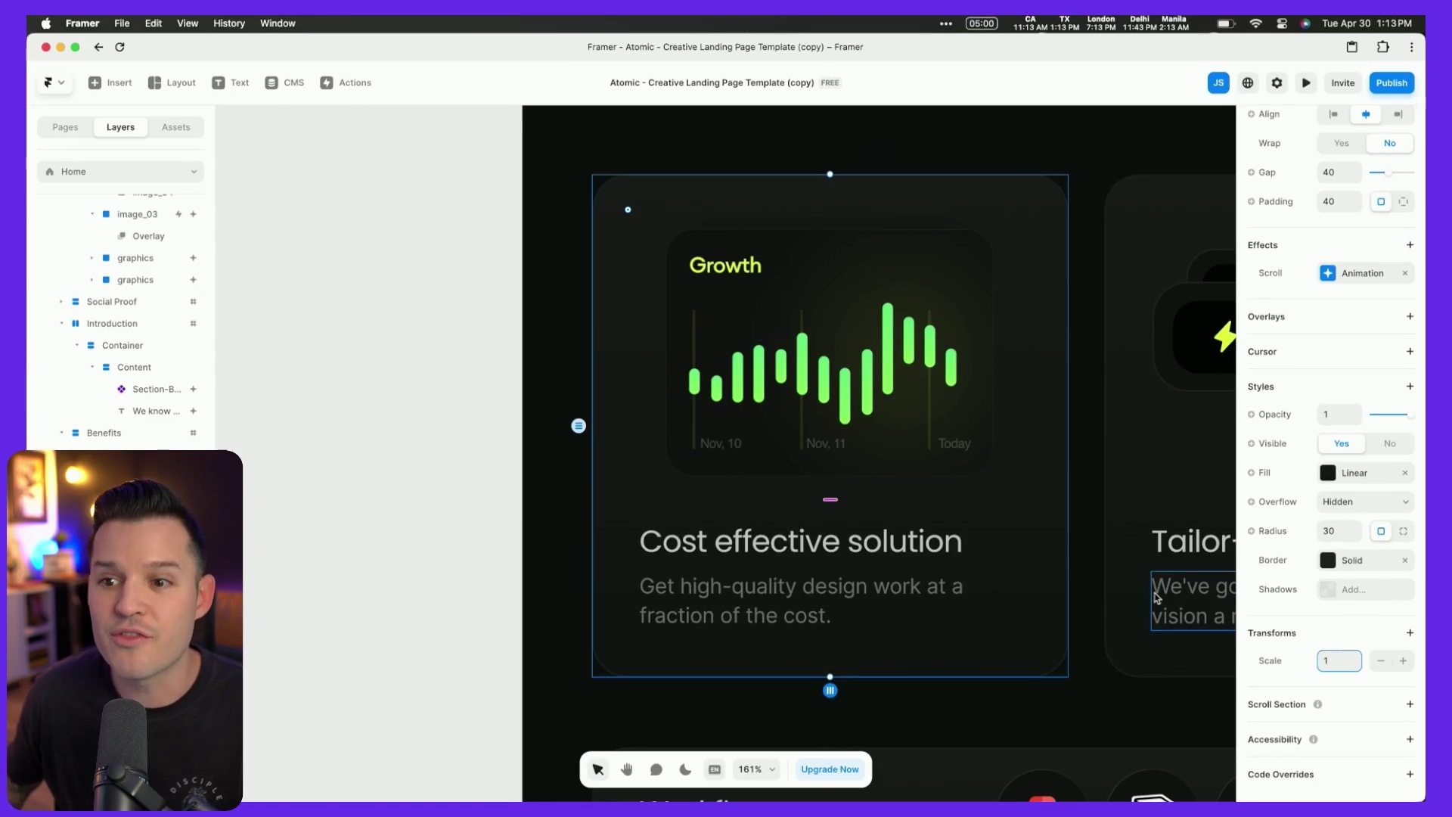
scroll(1074, 571, right, 3)
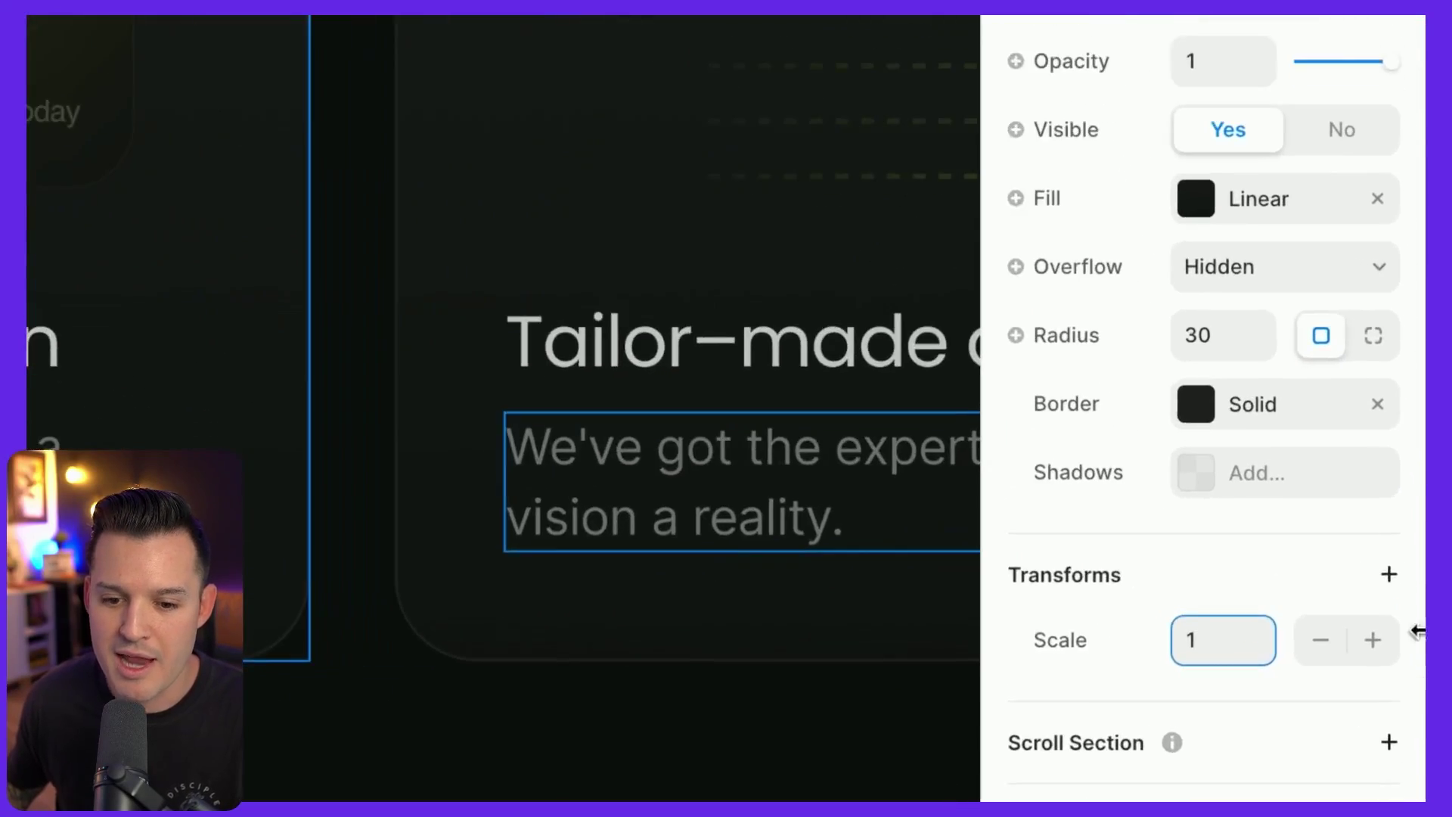
Add a Skew transform to the card and set its scale to 1.2.
click(1389, 581)
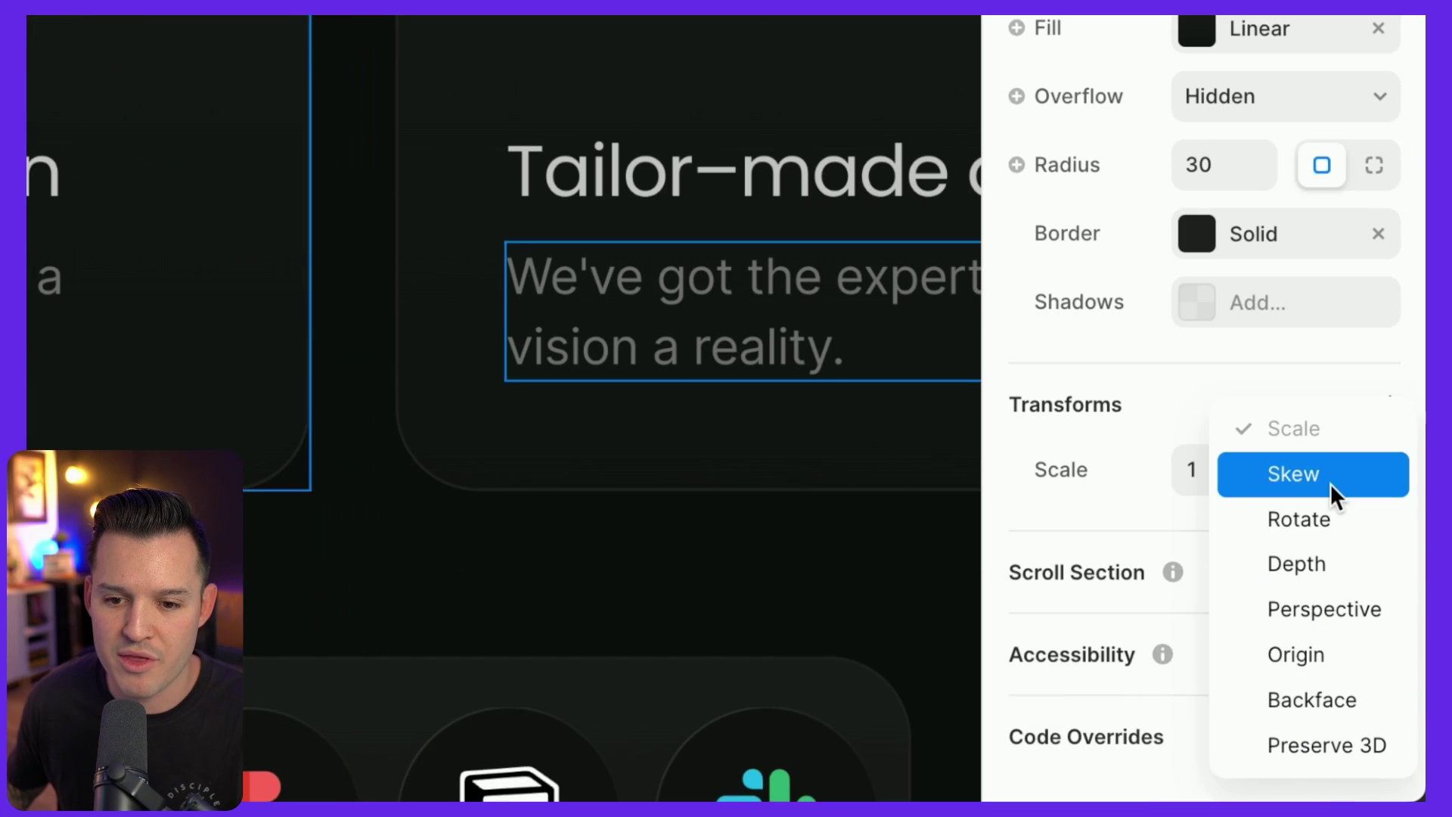
click(1331, 652)
scroll(771, 469, down, 5)
scroll(658, 372, down, 2)
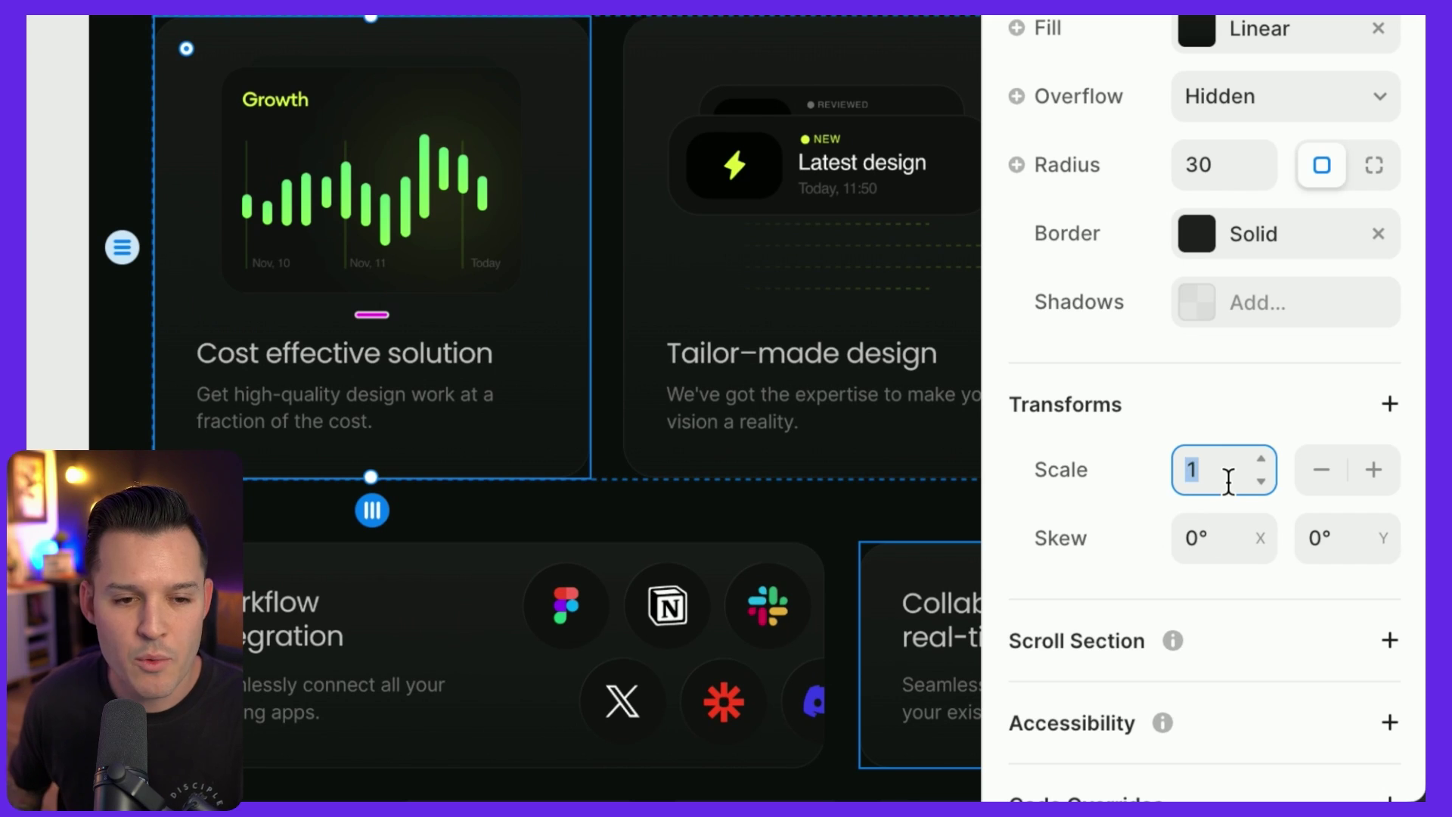
text(1.2)
key(Up)
key(Down)
Try horizontal skew angles around 20° and a vertical skew, returning the vertical skew to 0°.
scroll(778, 506, up, 3)
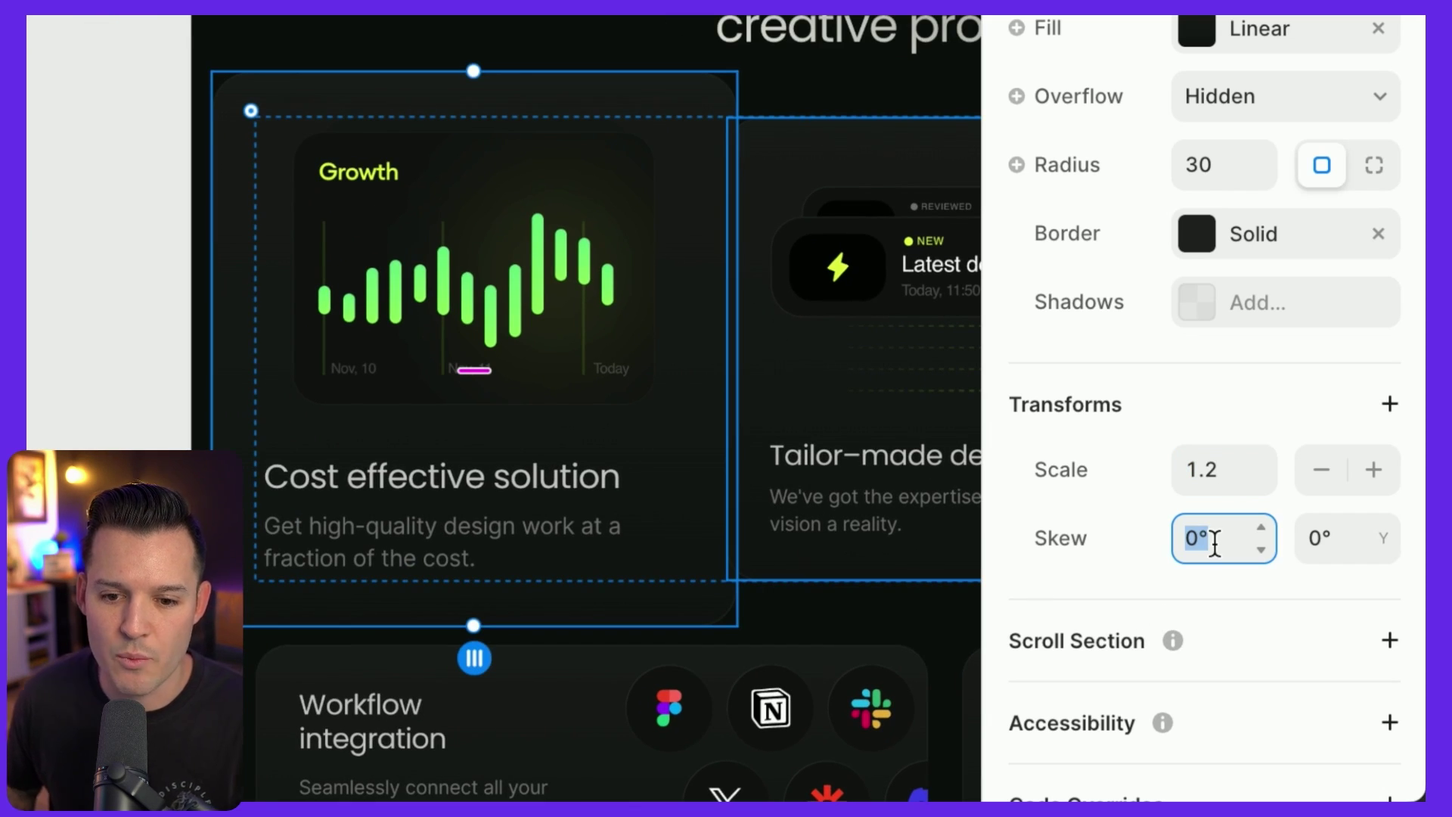
key(shift+Up)
key(shift+Up)
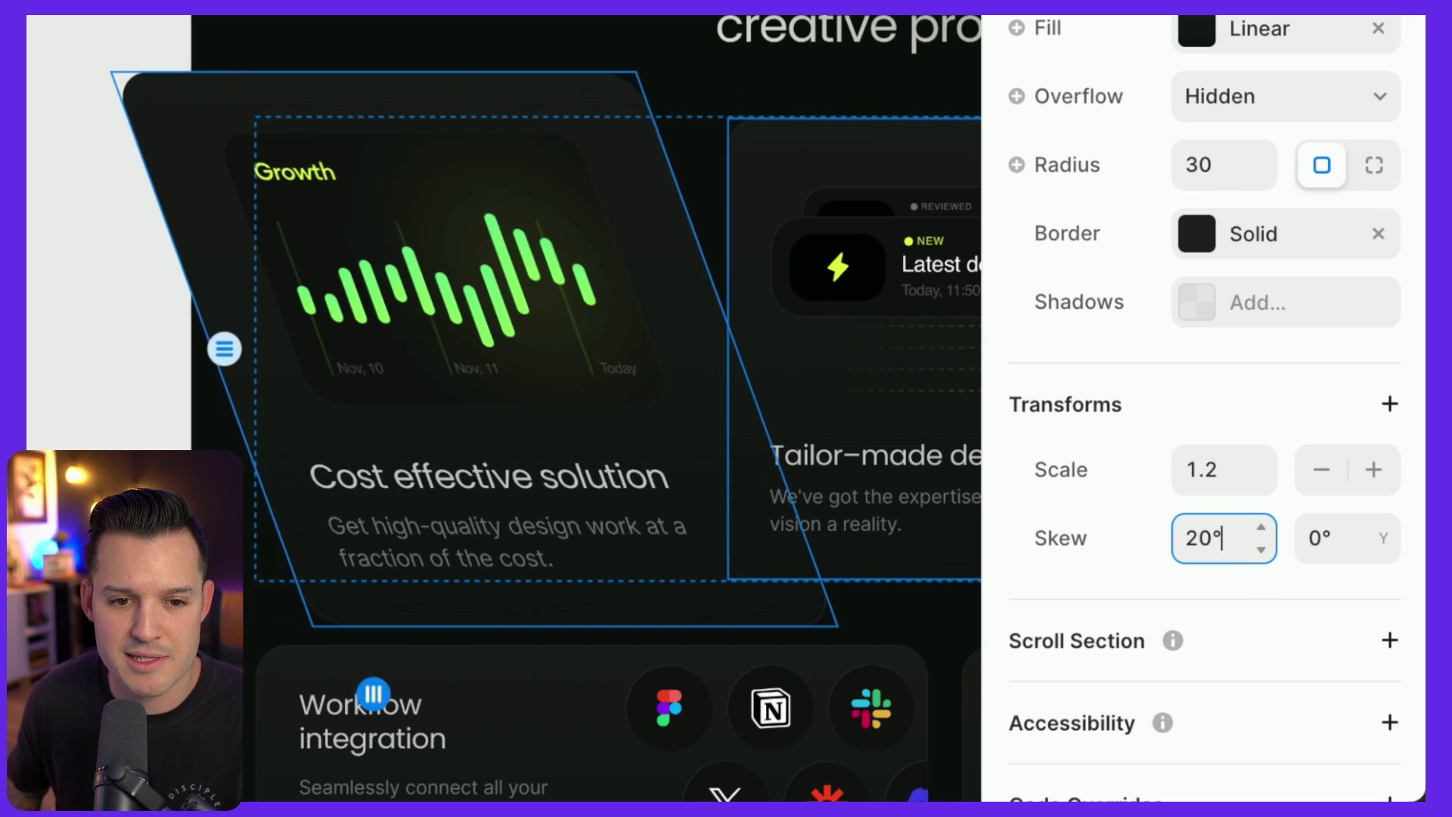
key(shift+Down)
key(shift+Down)
key(shift+Down)
key(shift+Down)
key(shift+Up)
key(shift+Up)
key(shift+Up)
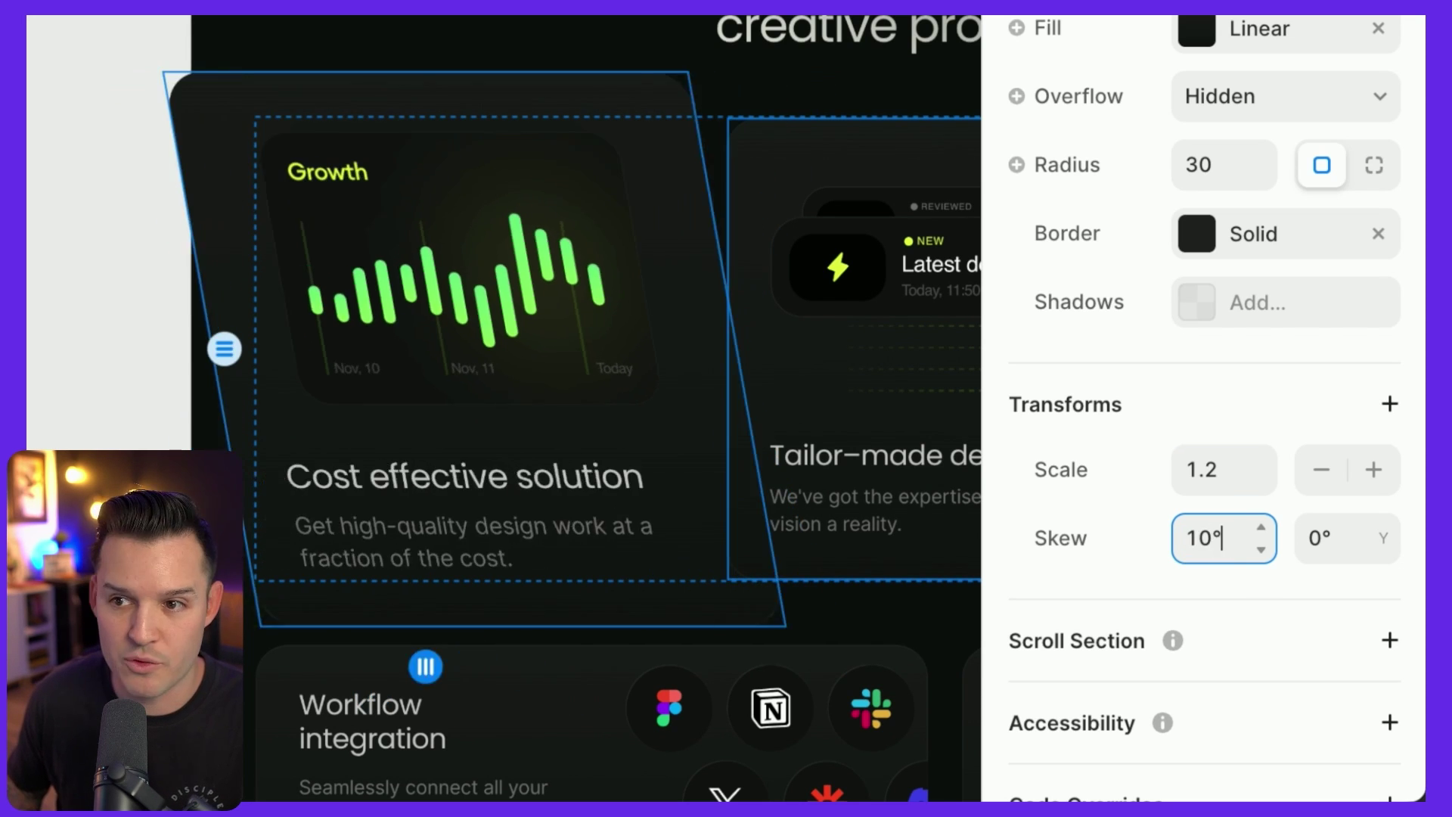
key(shift+Down)
key(shift+Up)
key(shift+Up)
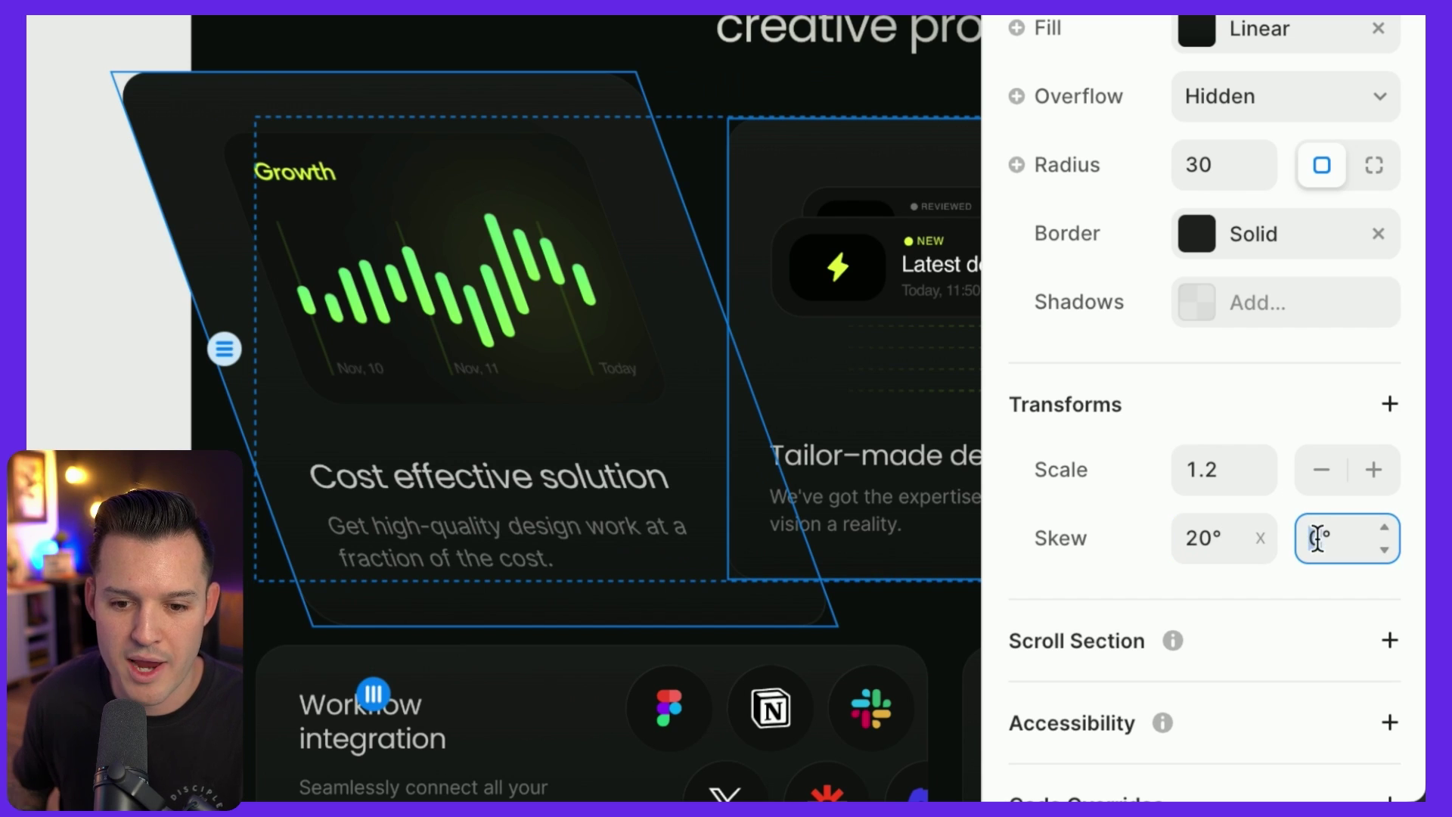
key(shift+Up)
key(shift+Up)
key(shift+Up)
key(shift+Down)
key(shift+Down)
key(shift+Down)
key(shift+Down)
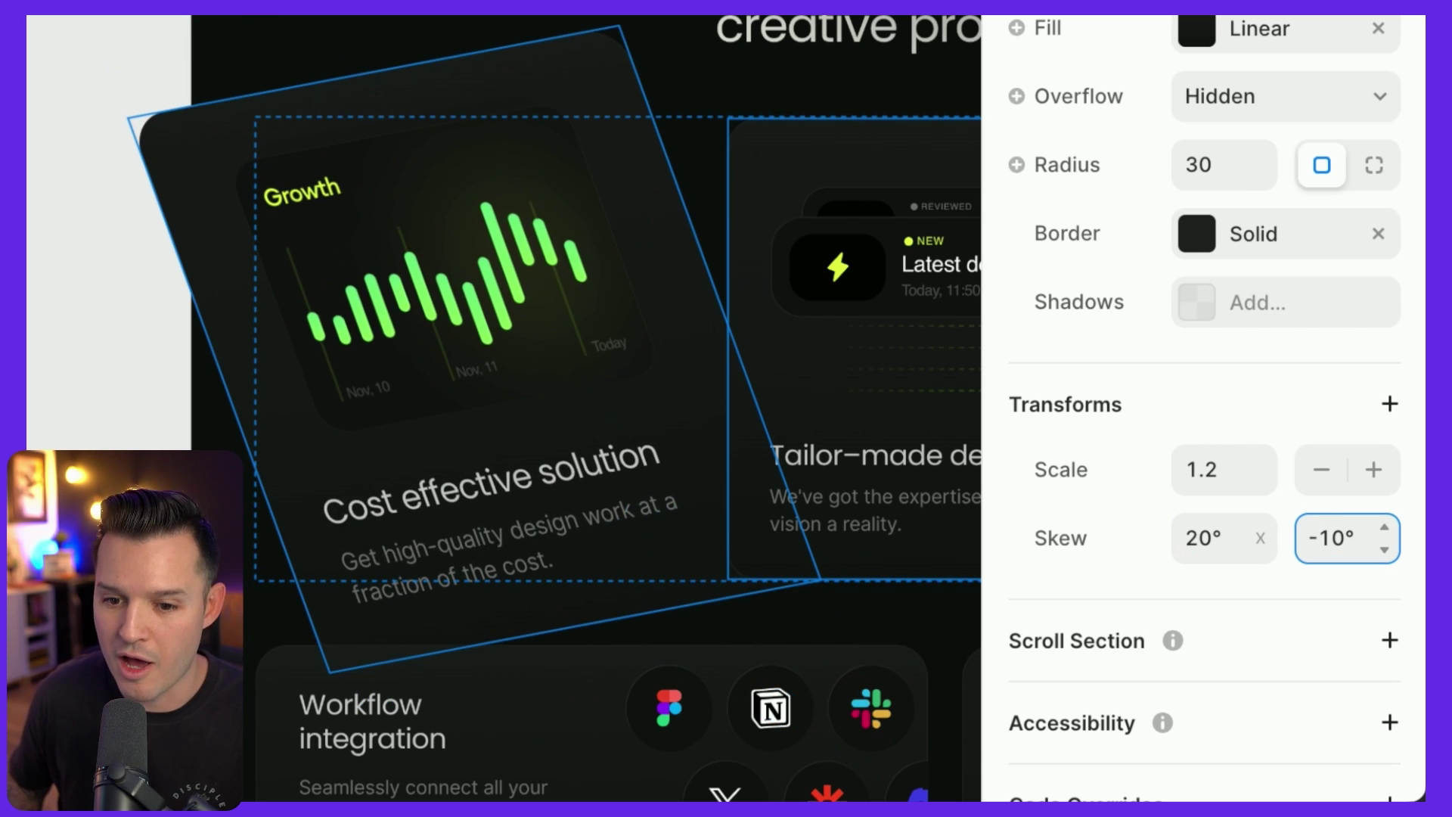
key(shift+Down)
key(shift+Up)
key(shift+Up)
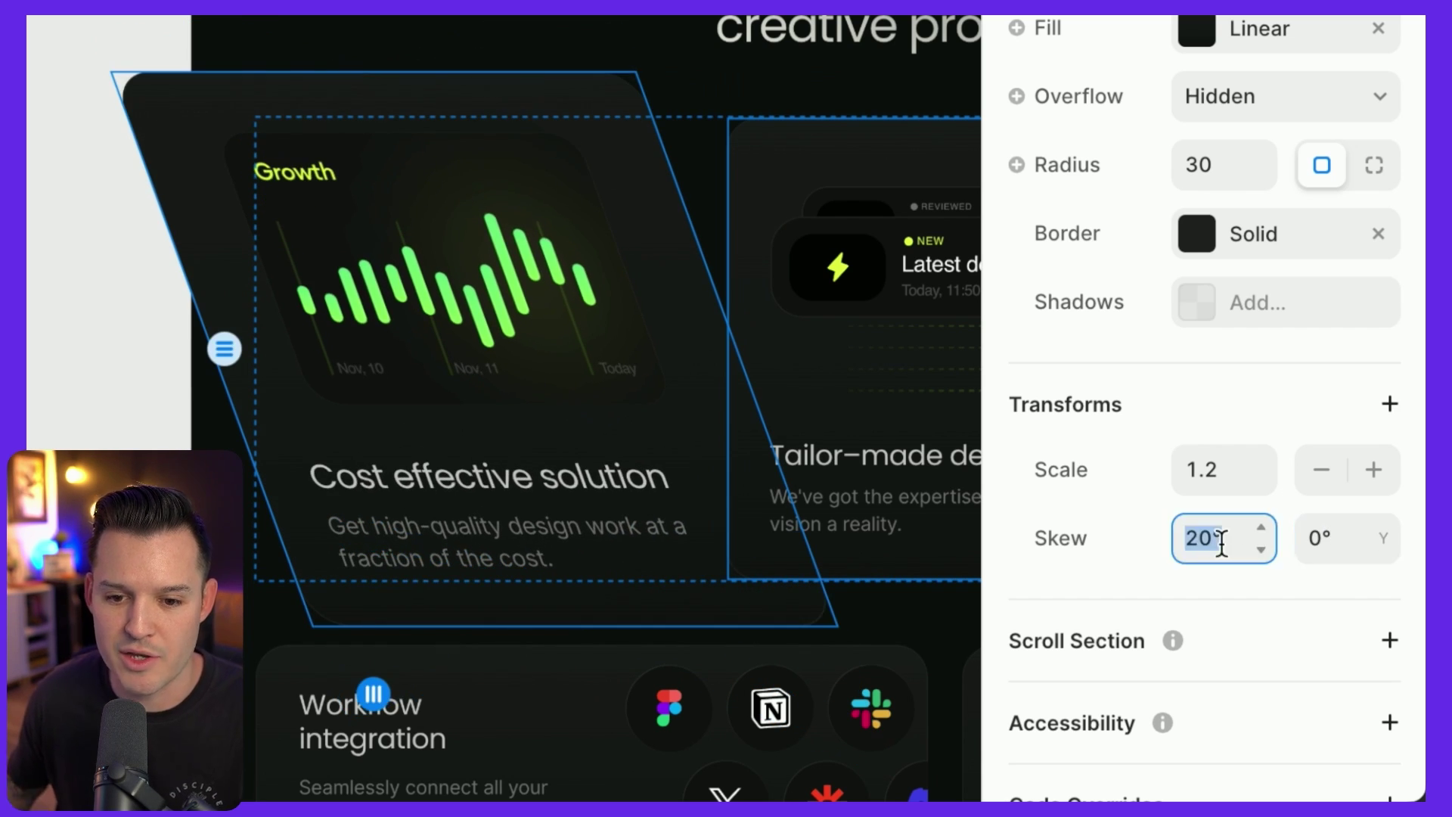
key(shift+Down)
key(shift+Down)
key(shift+Down)
key(shift+Up)
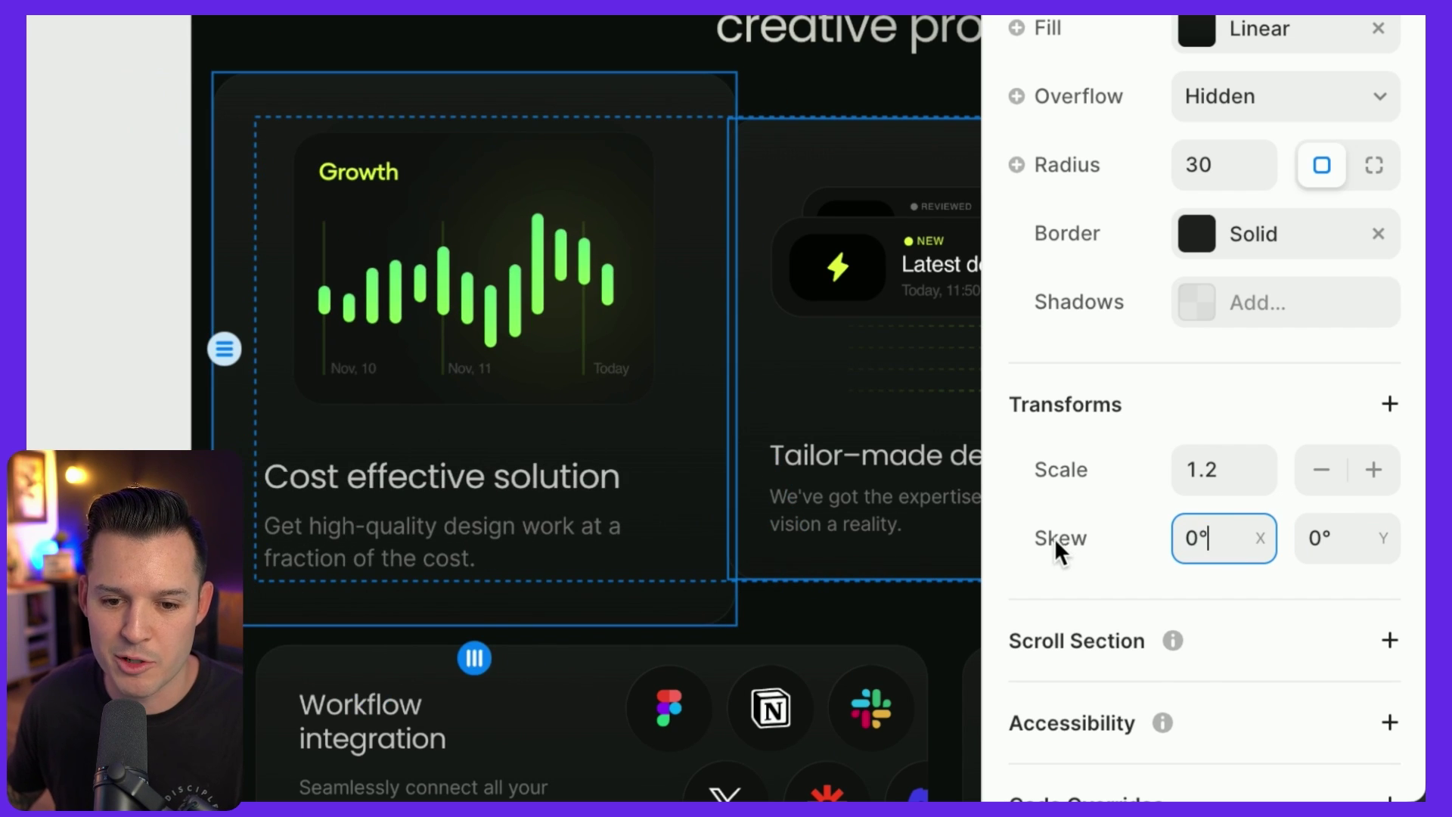
Remove the trial skew transform, leaving scale 1.2 as the card's only transform.
right_click(1055, 538)
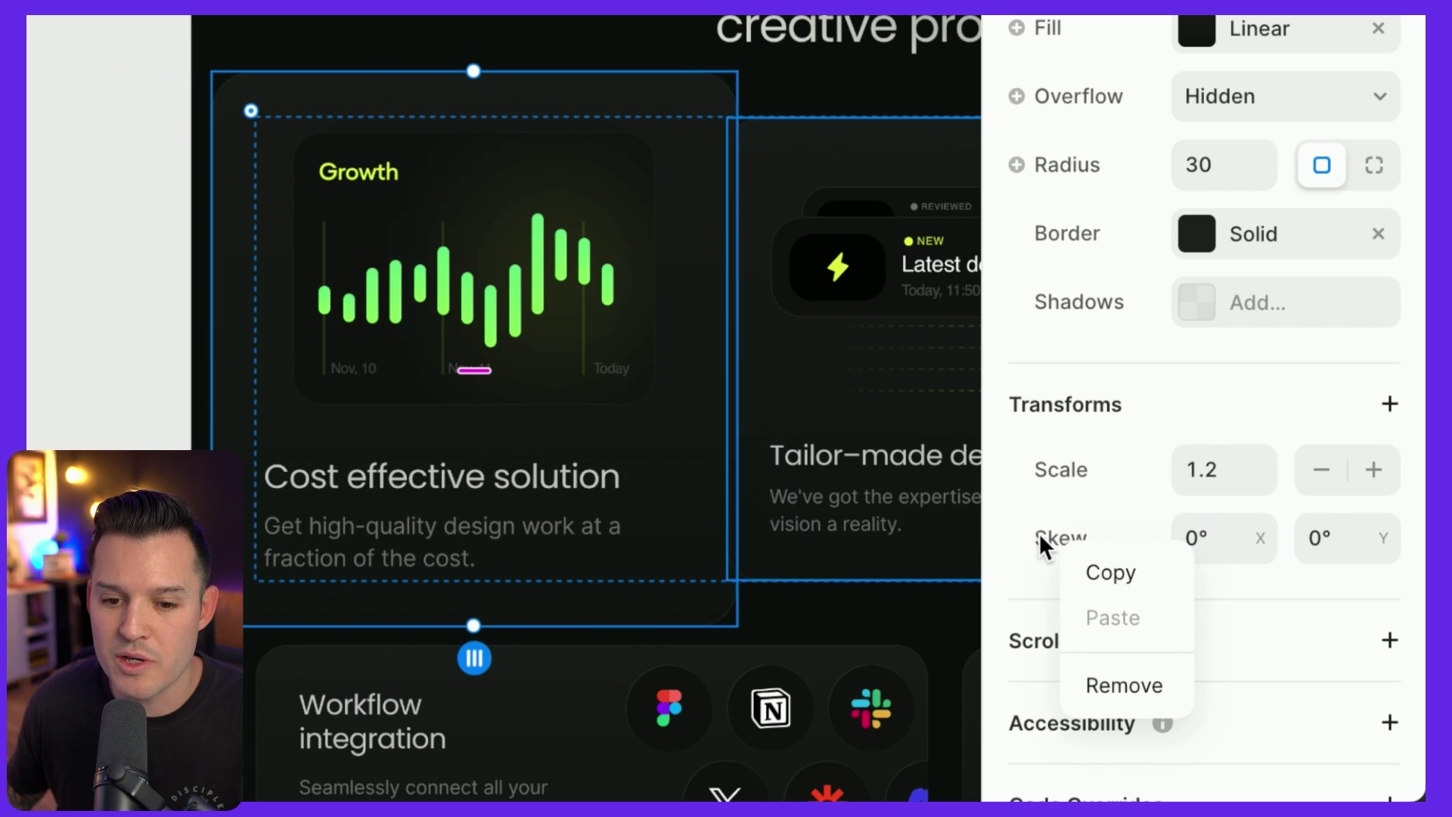
click(1118, 677)
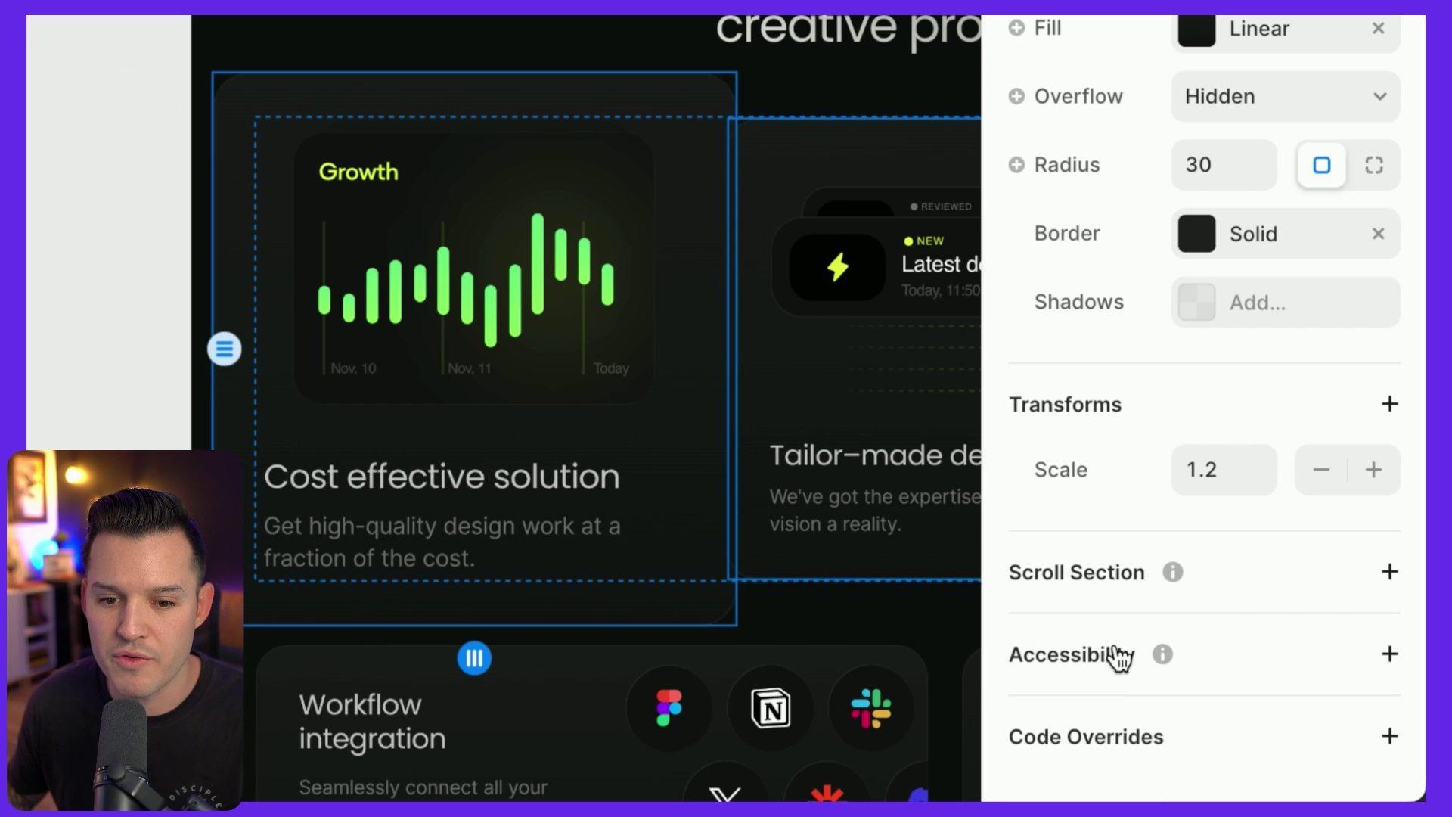
right_click(1056, 474)
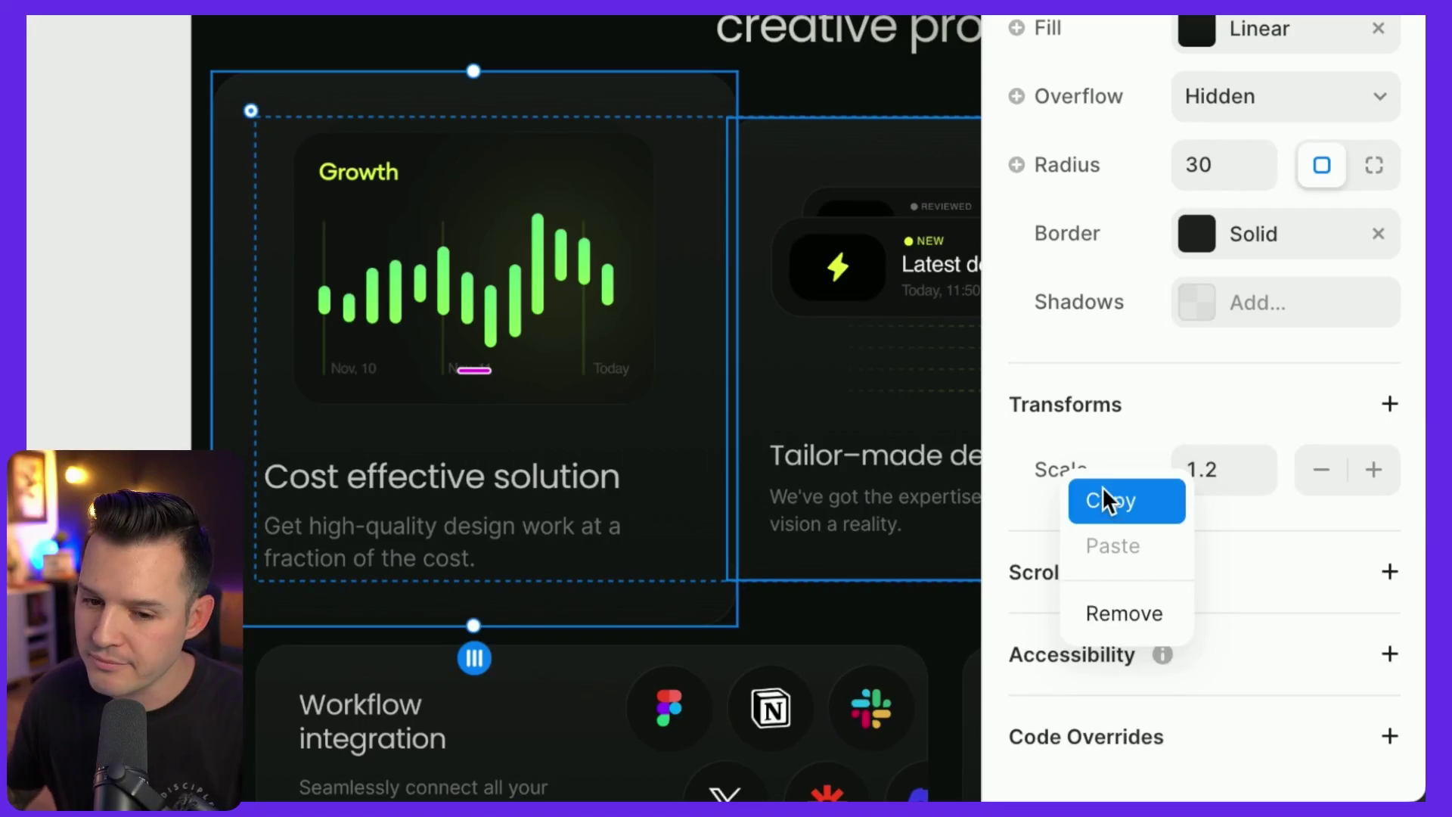
Add a Rotate transform to the card and switch it to separate 3D axes.
click(1394, 407)
click(1394, 407)
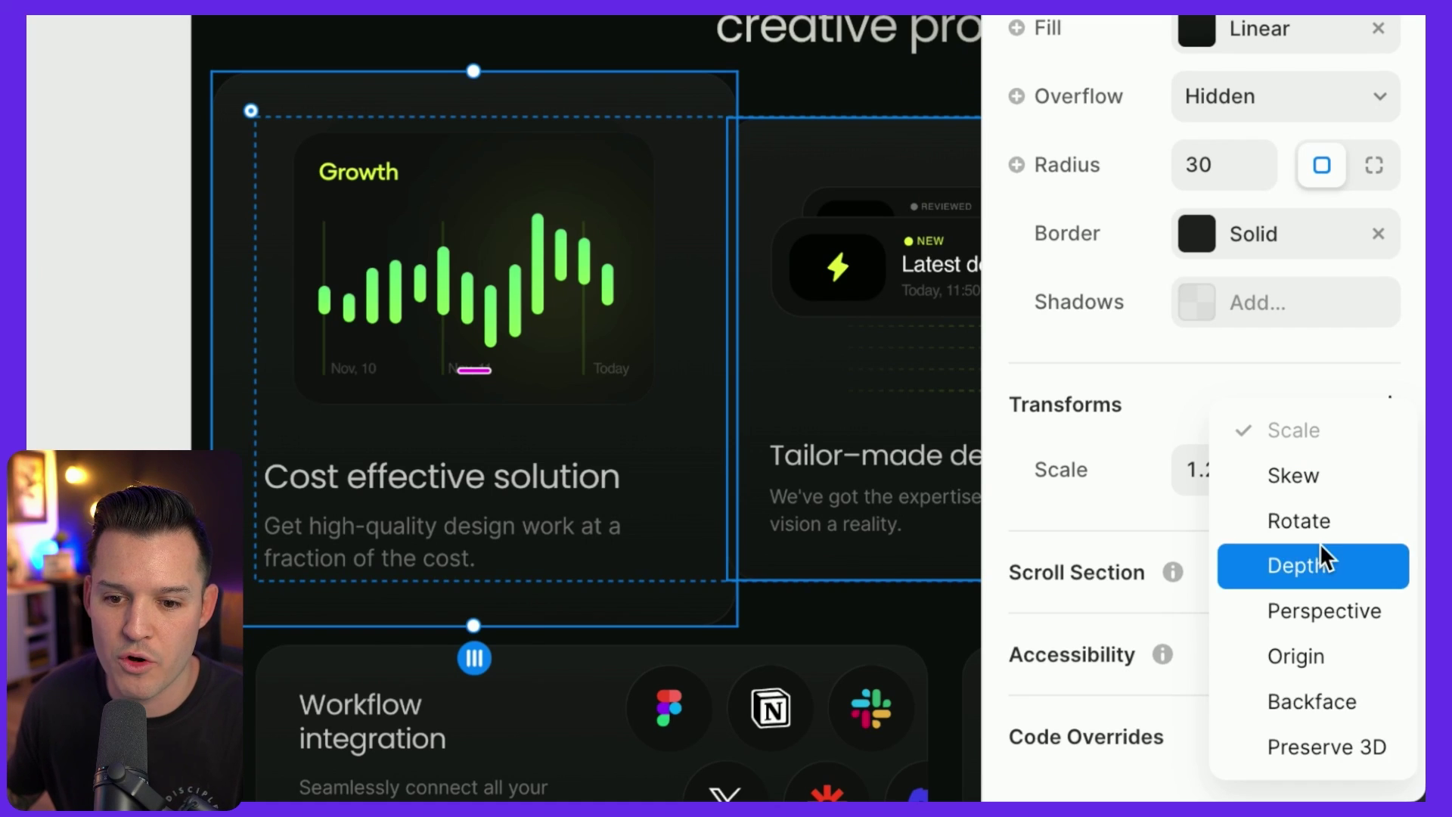
click(1322, 523)
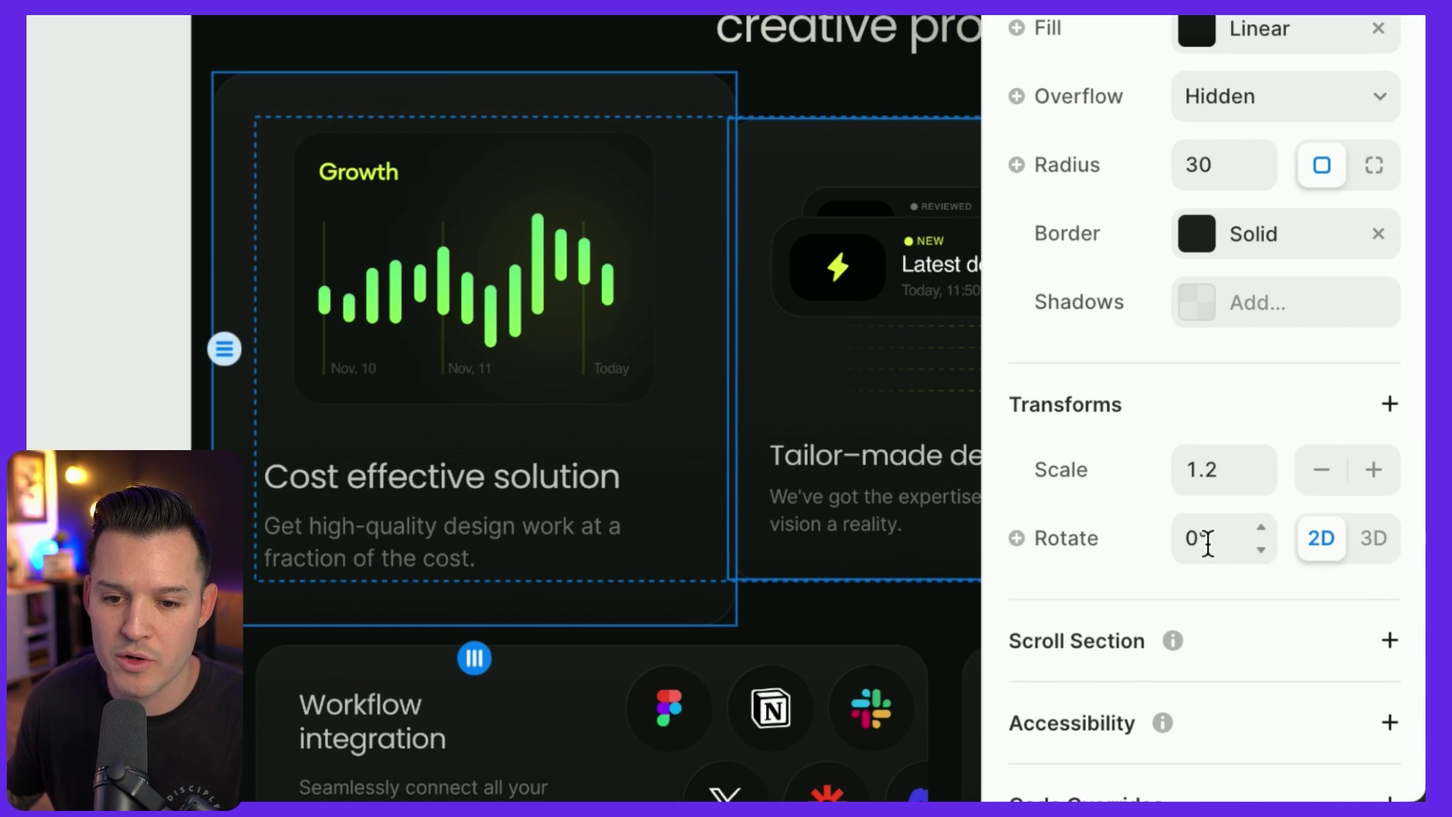
text(20)
key(BackSpace)
key(BackSpace)
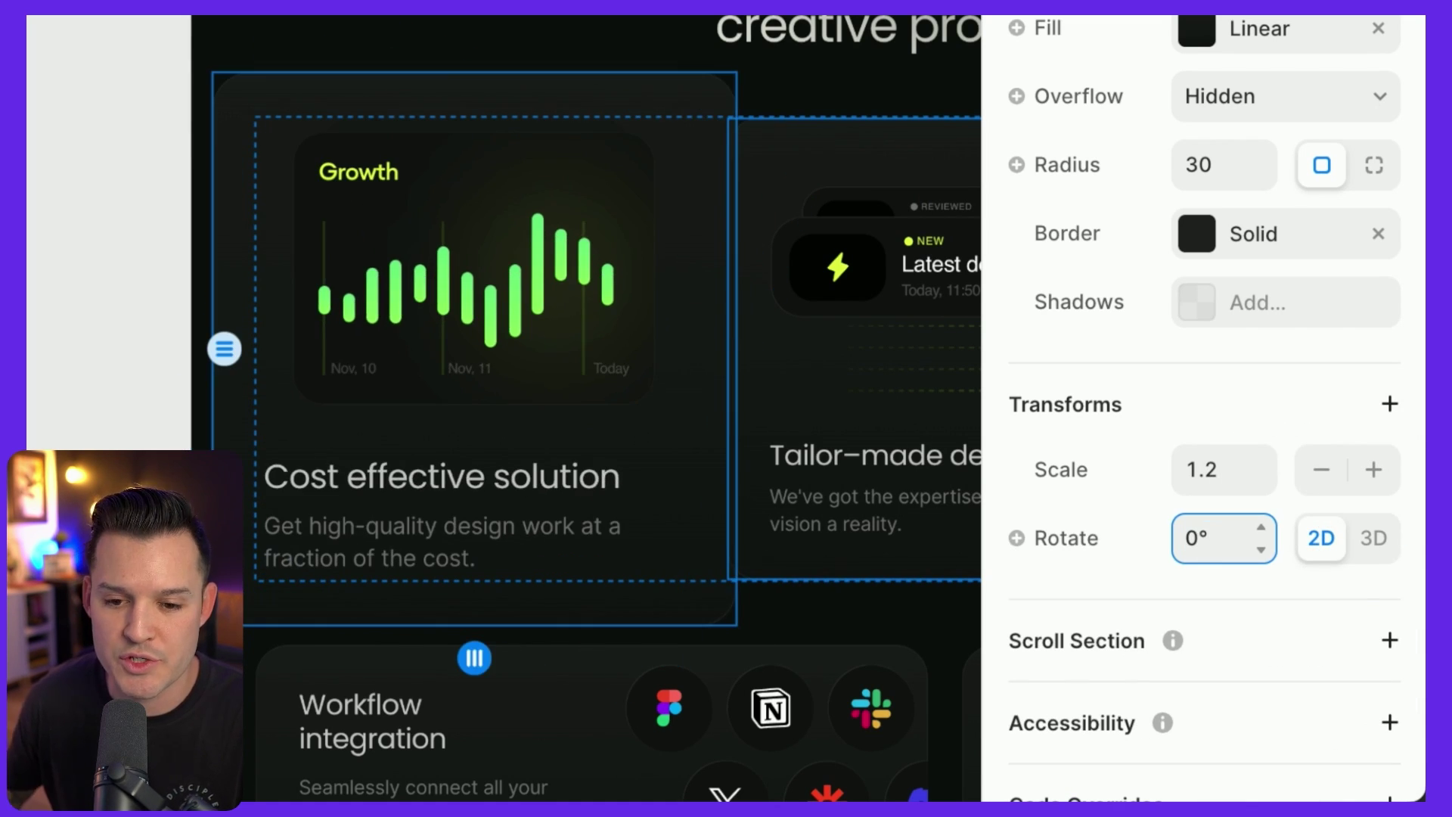
click(1378, 538)
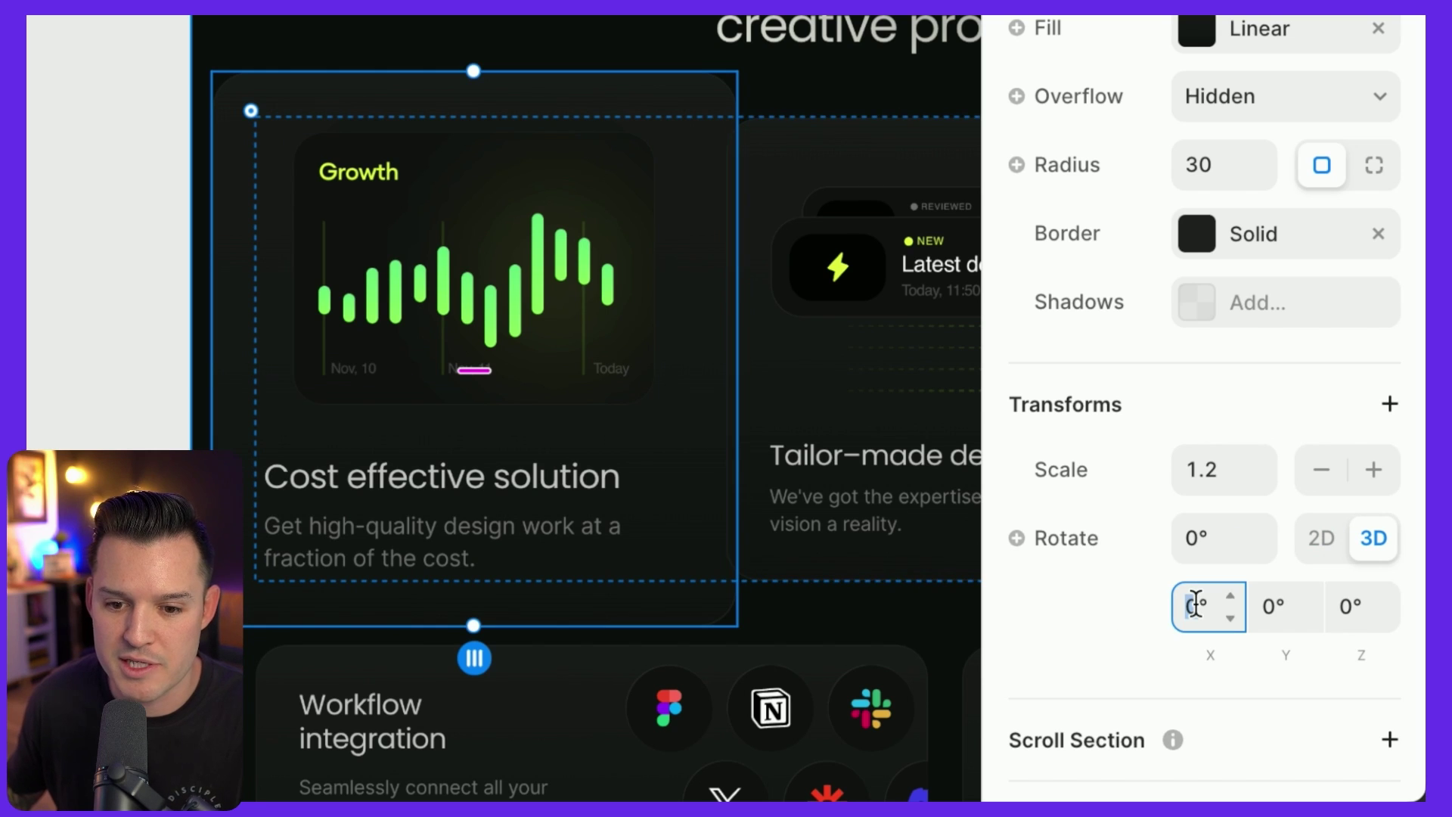
Set the card's 3D rotation to 20° X, -30° Y and -20° Z.
key(shift+Up)
key(shift+Up)
key(shift+Up)
key(shift+Up)
key(shift+Up)
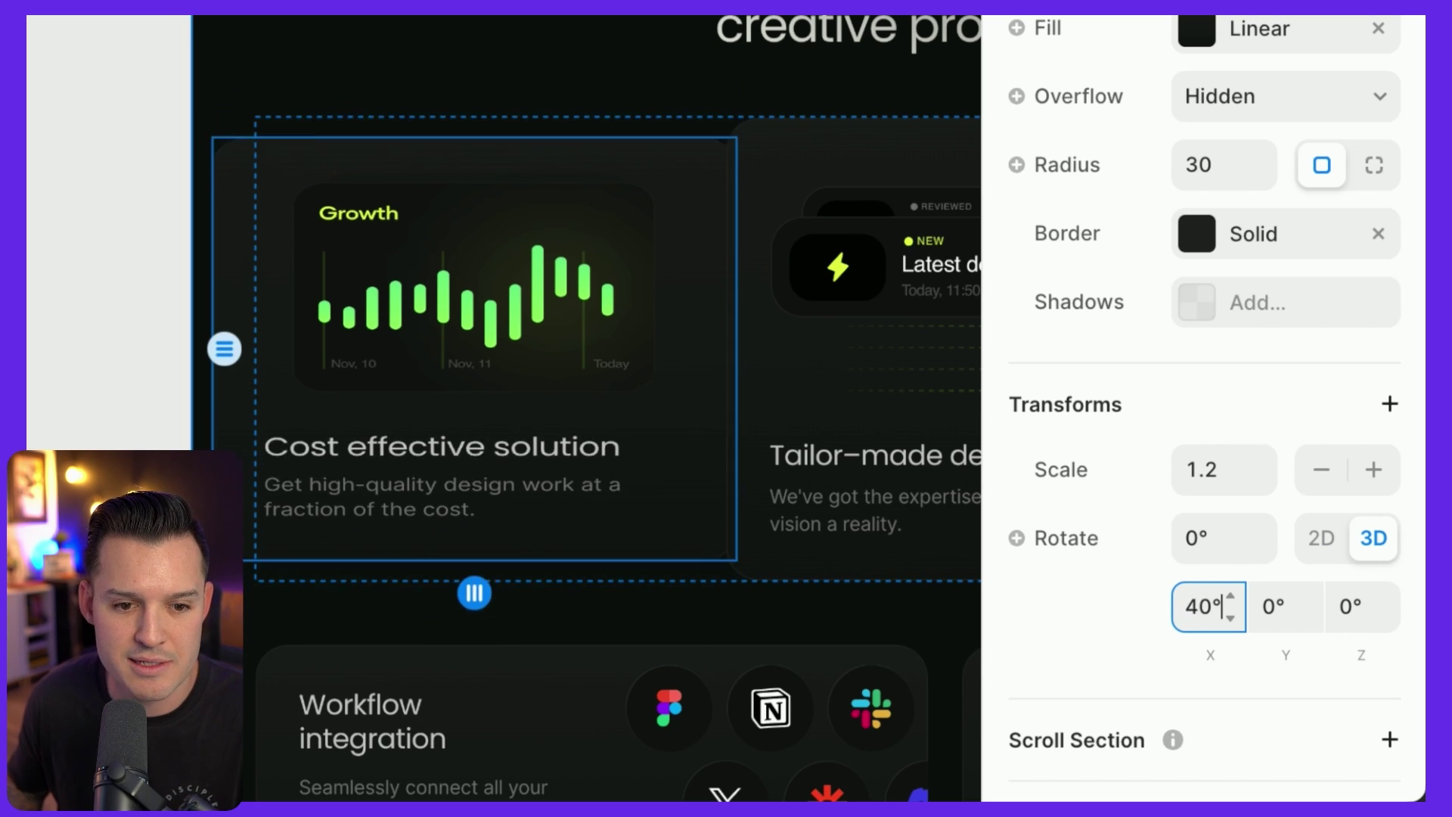
key(shift+Down)
key(shift+Down)
key(shift+Down)
key(shift+Down)
key(shift+Down)
key(shift+Down)
key(shift+Down)
key(shift+Up)
key(shift+Up)
key(shift+Up)
key(shift+Up)
key(shift+Up)
key(shift+Up)
key(shift+Up)
key(shift+Up)
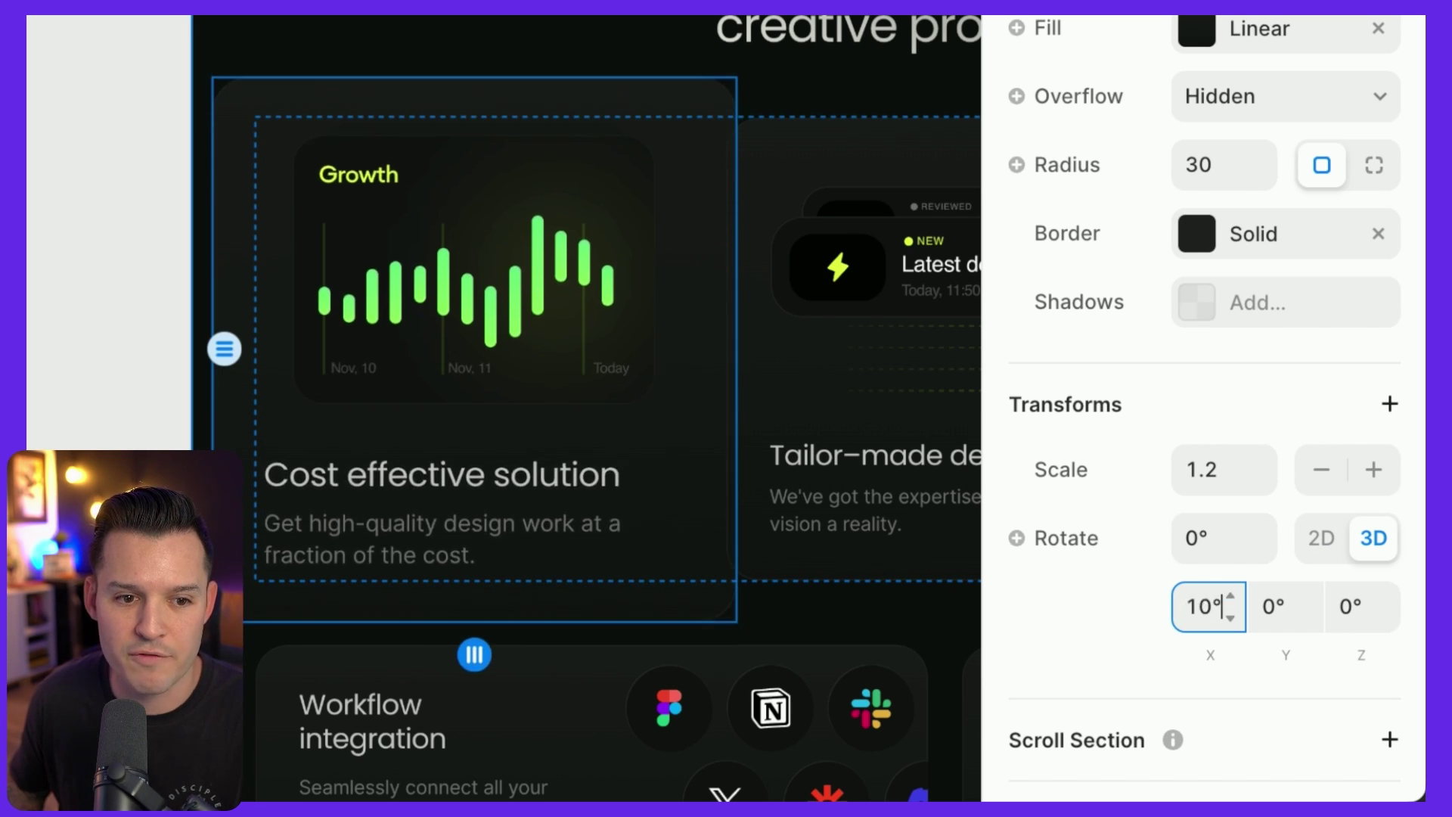
key(shift+Down)
key(shift+Down)
key(shift+Down)
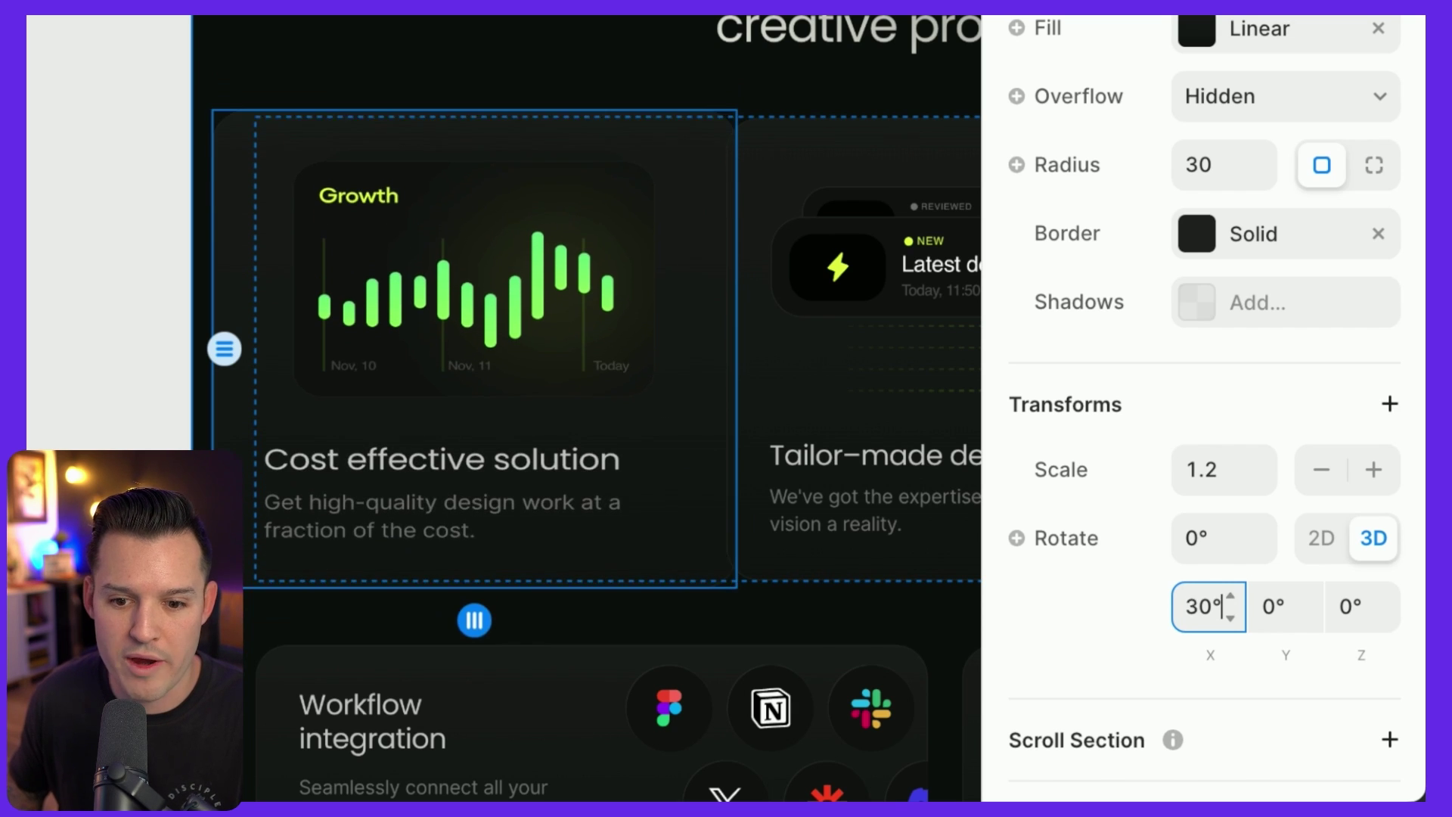
key(shift+Down)
key(shift+Down)
key(shift+Up)
click(1266, 605)
key(shift+Down)
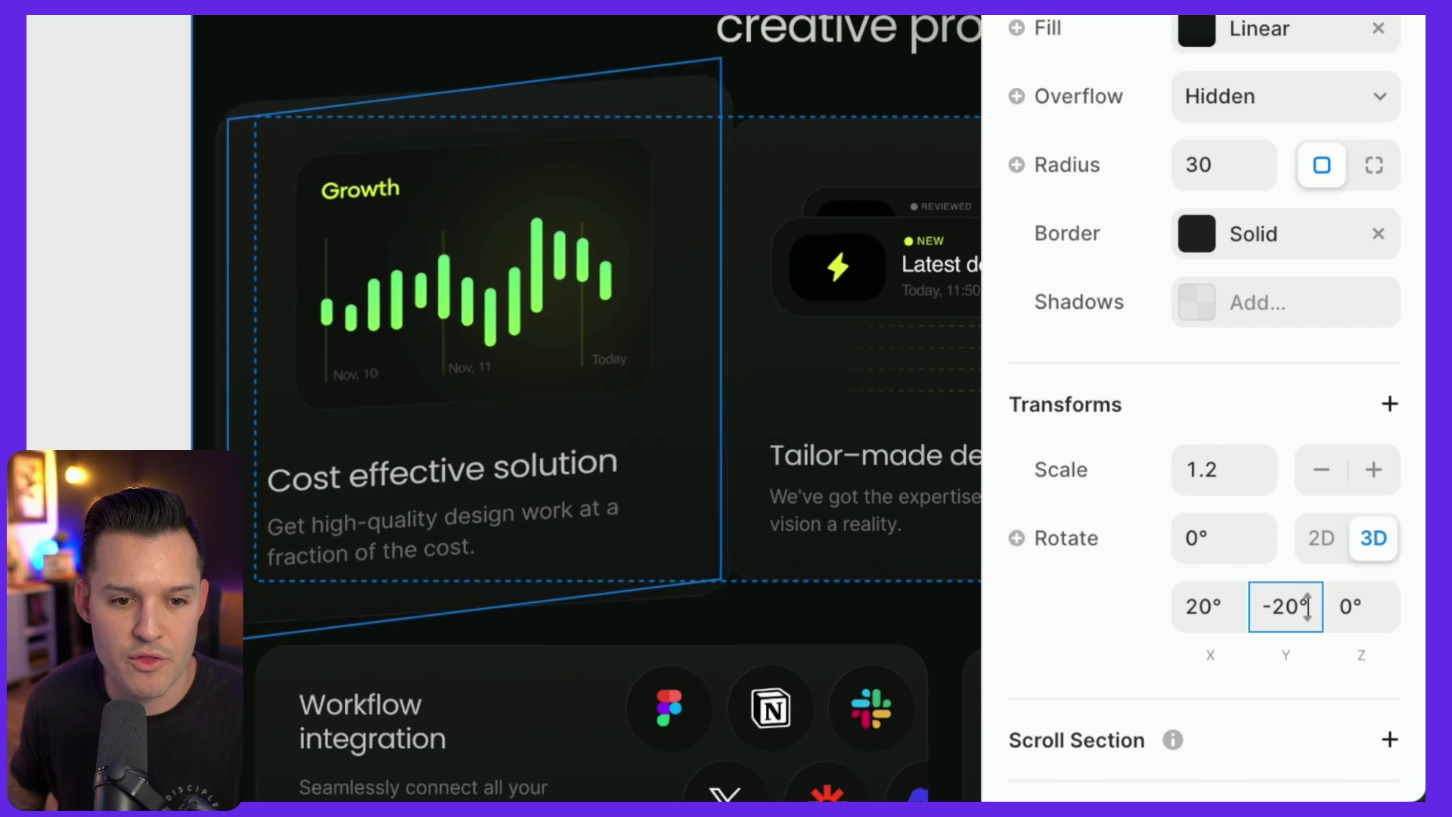
key(shift+Down)
key(shift+Down)
key(shift+Down)
key(shift+Down)
key(shift+Down)
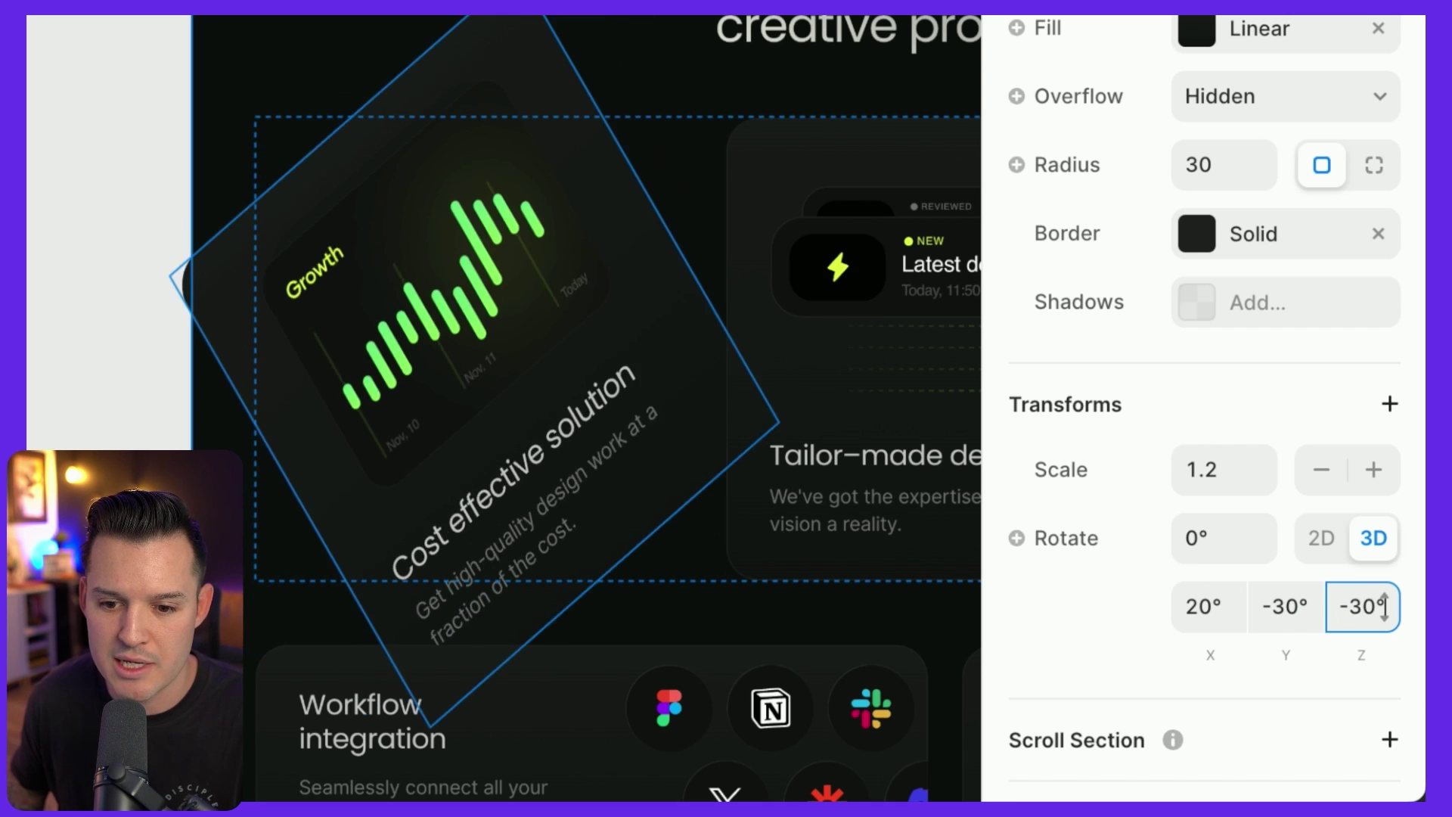
key(shift+Up)
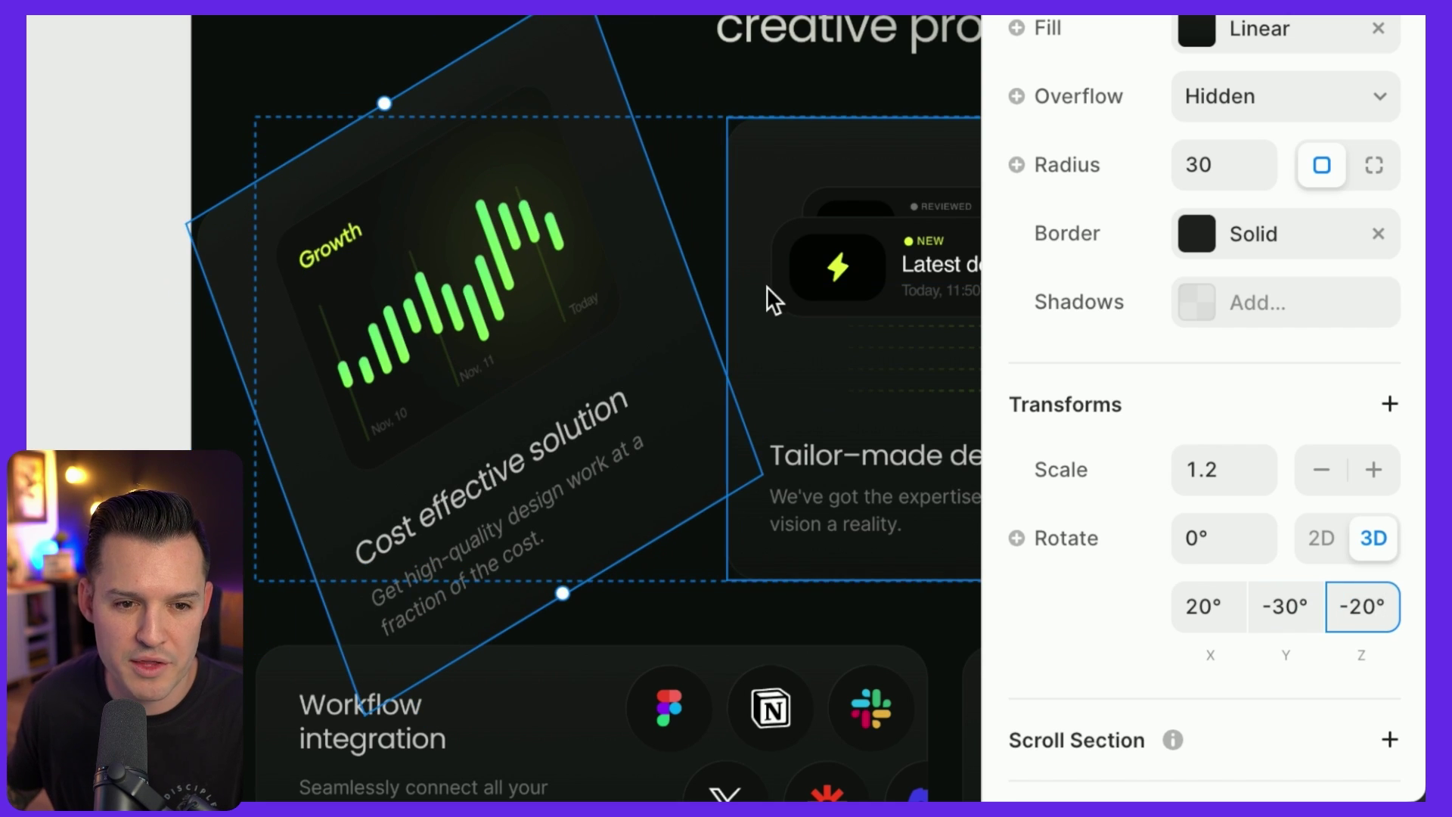
Select the rotated Cost effective solution card in the feature stack to show its transforms.
click(702, 221)
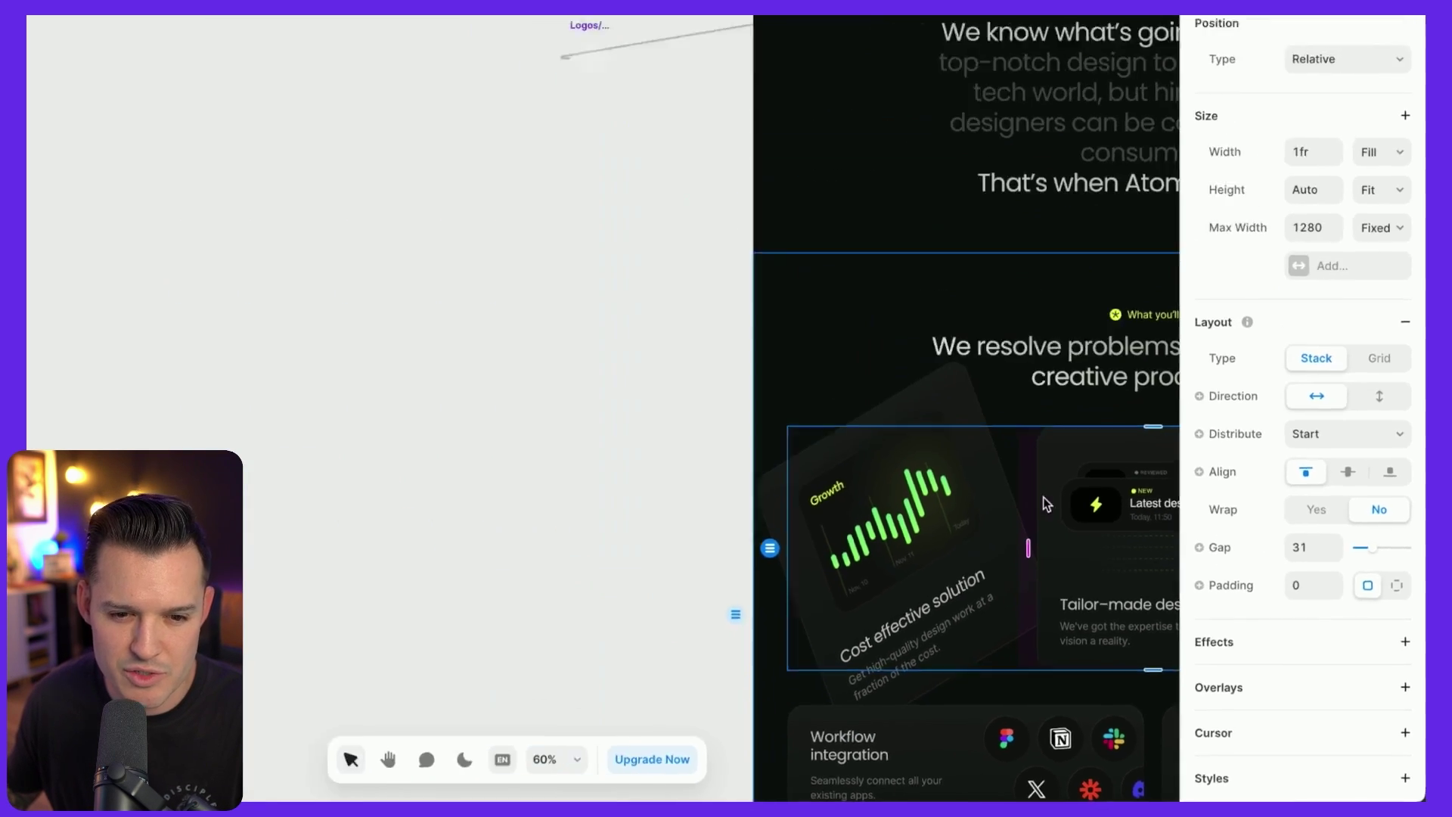
scroll(1138, 575, up, 10)
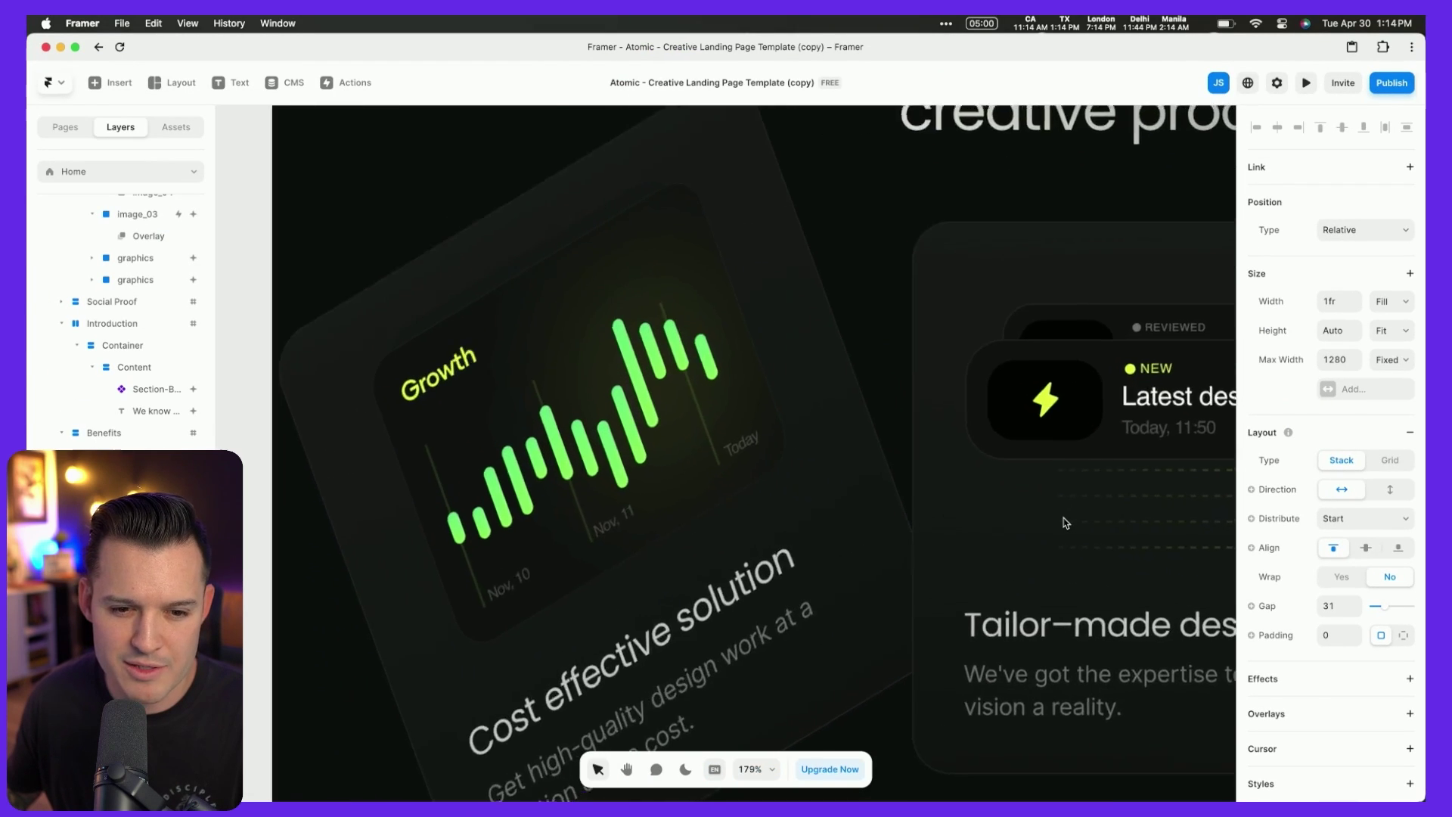
scroll(1065, 522, down, 2)
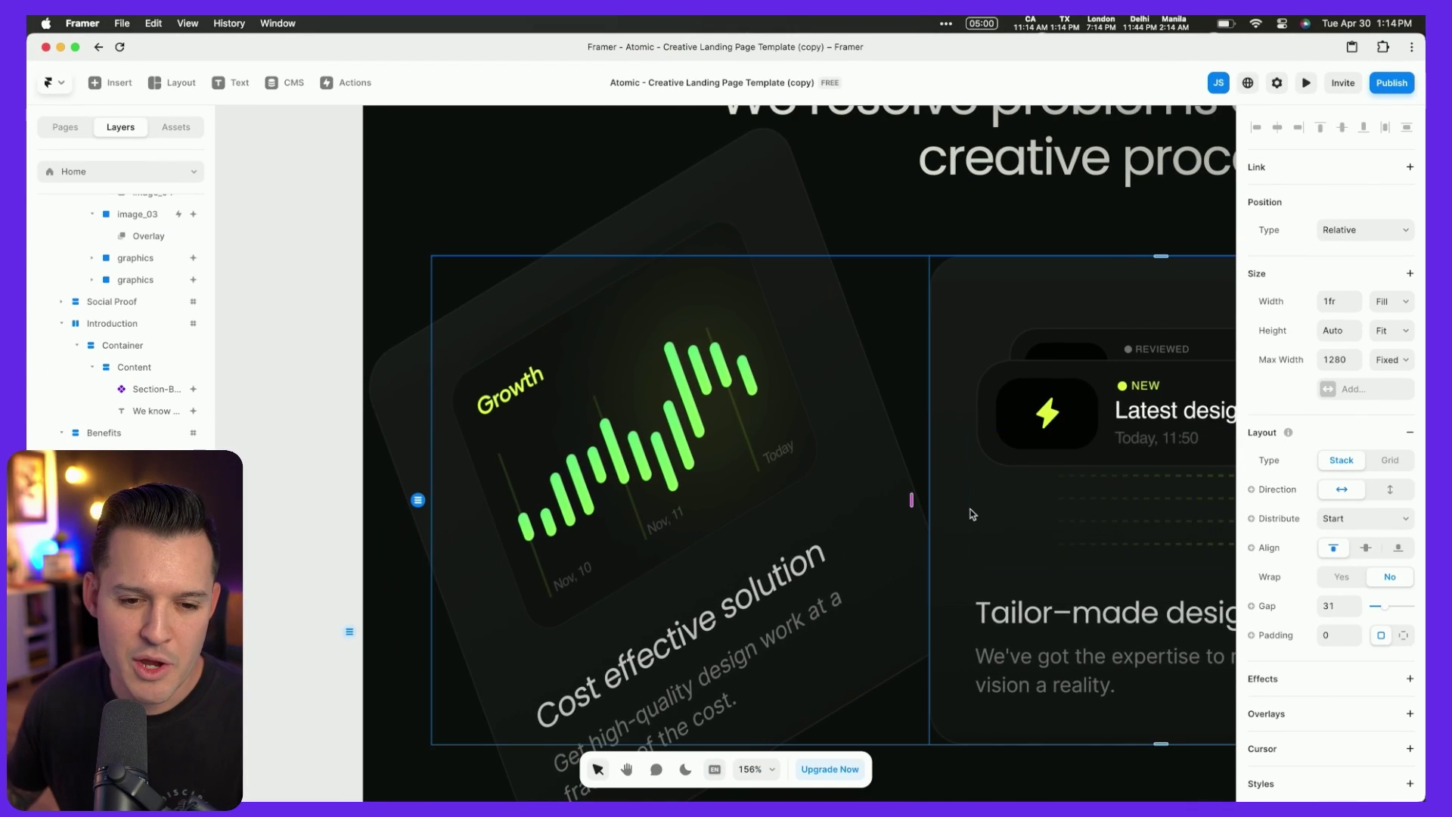
scroll(972, 514, down, 1)
click(775, 458)
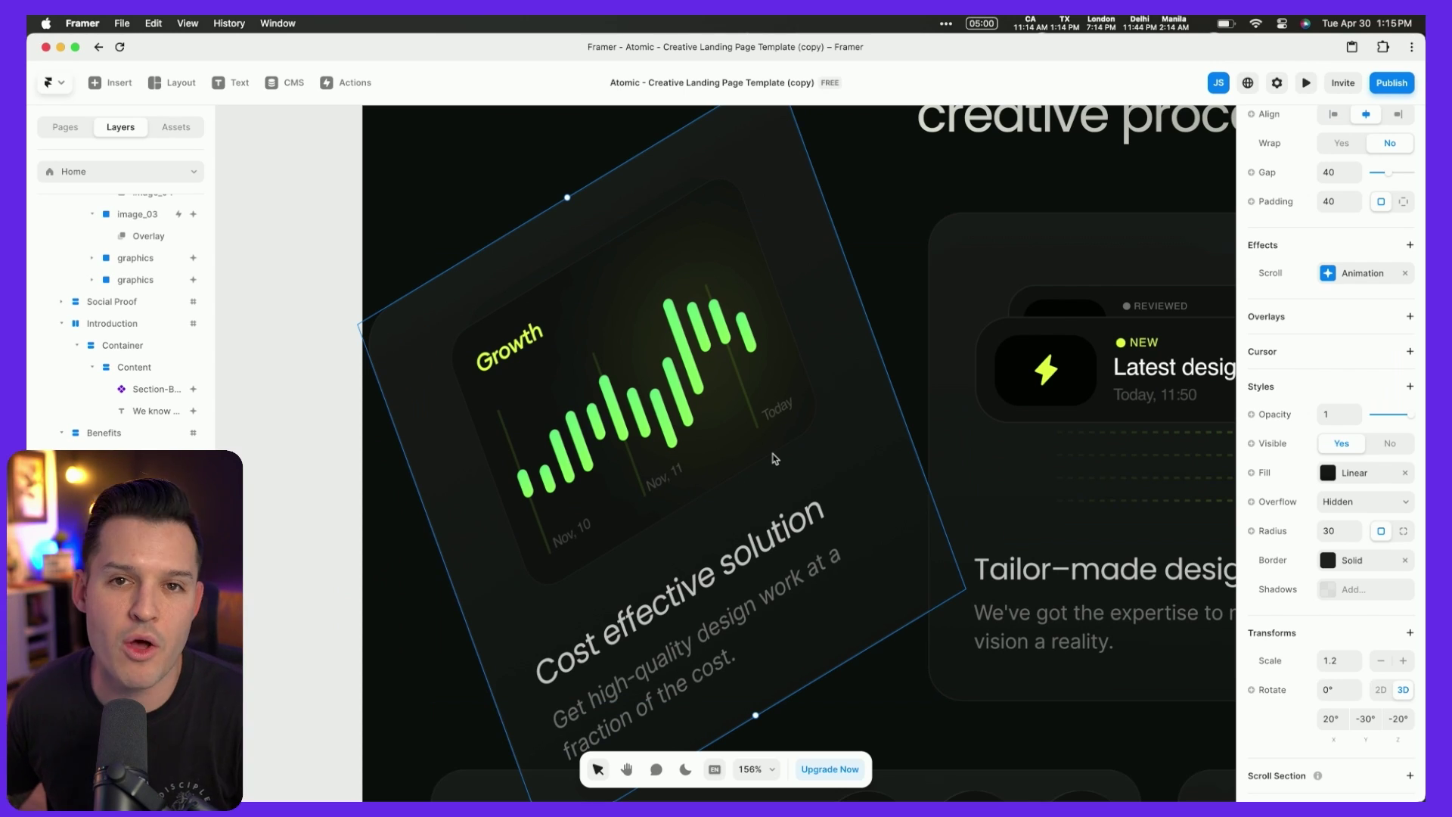
Add Perspective 1200 to the tilted card's transforms and reselect the card in the grid.
click(1410, 633)
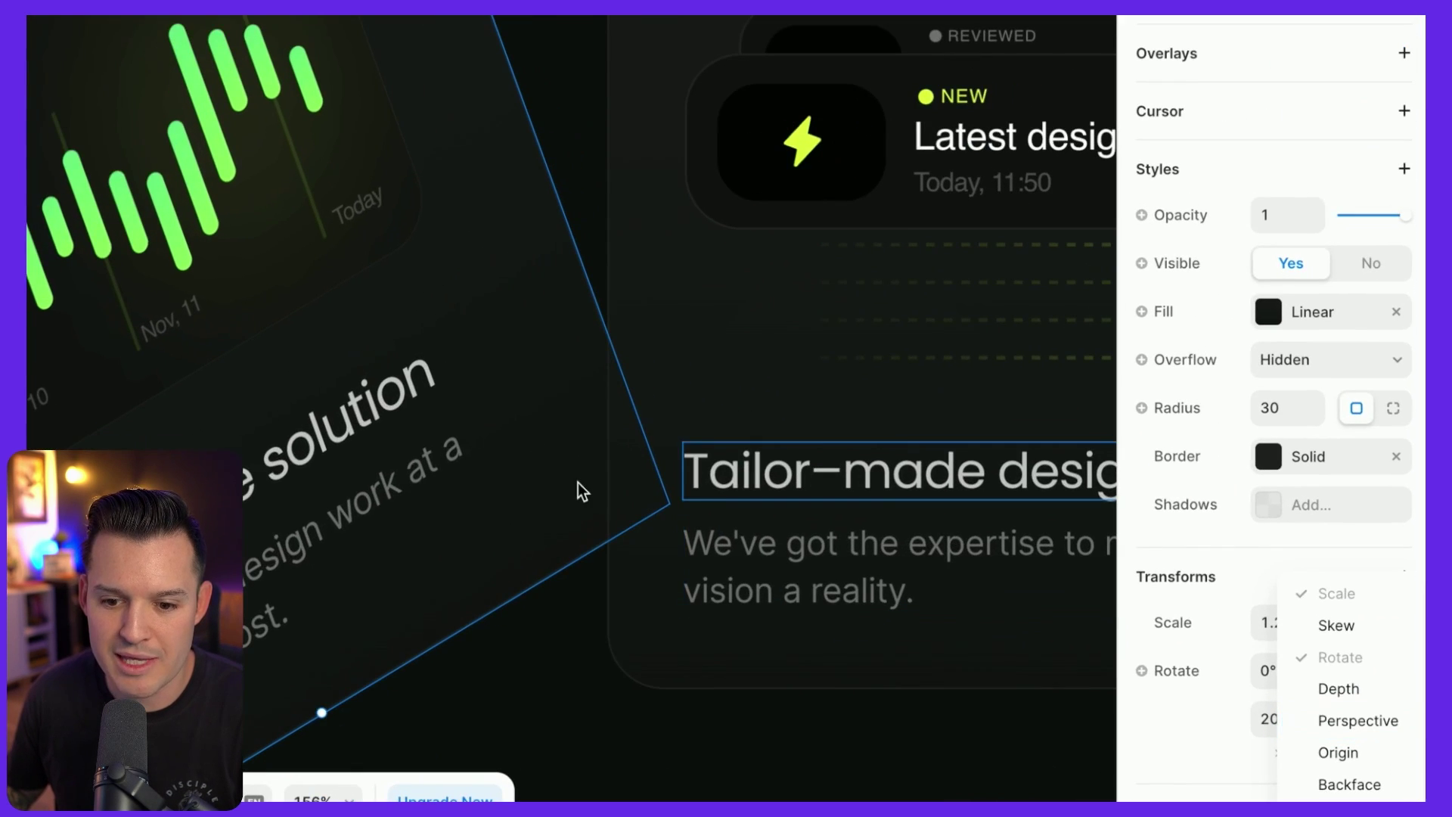
click(1373, 728)
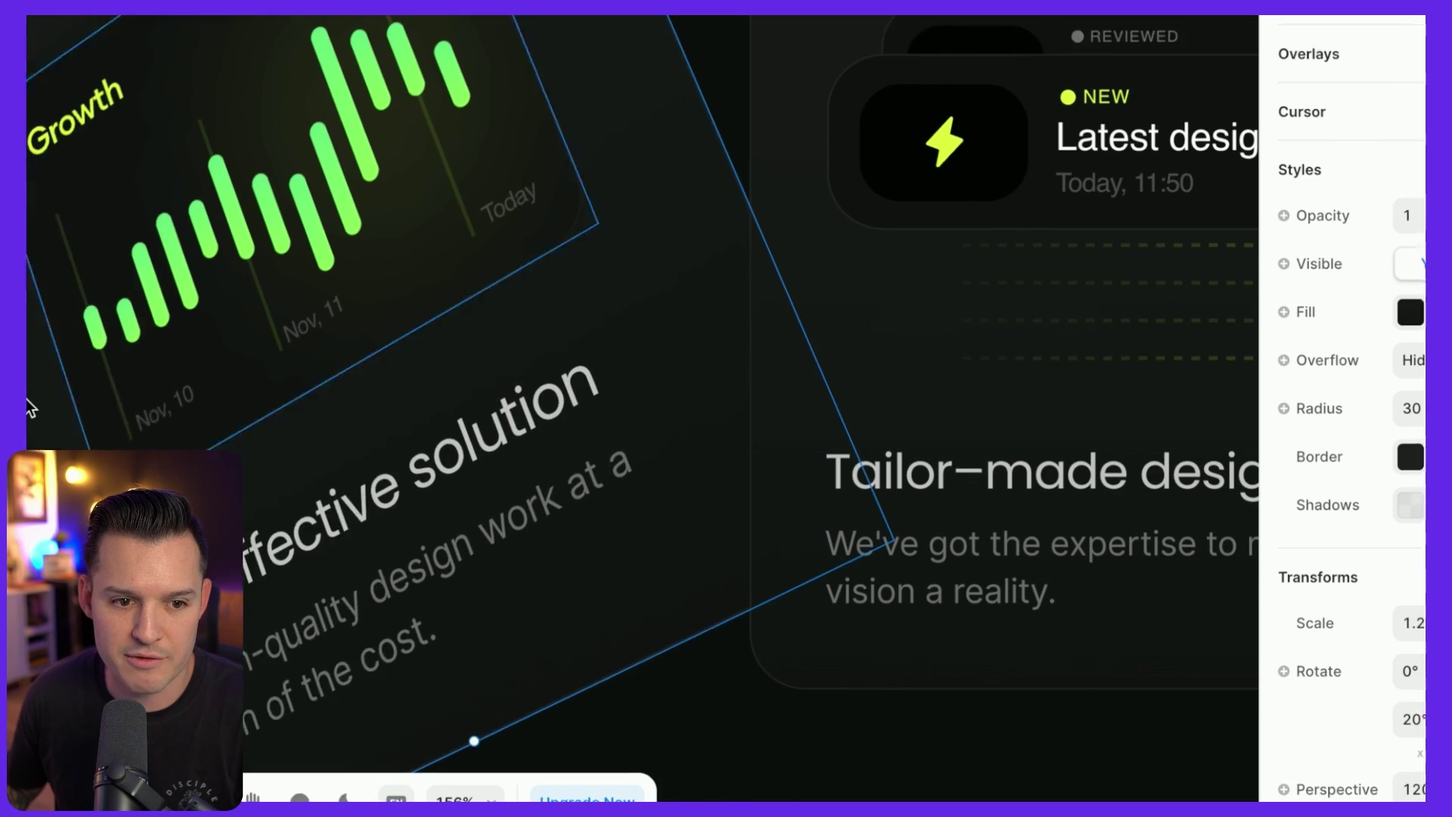
scroll(397, 411, down, 10)
scroll(398, 416, up, 3)
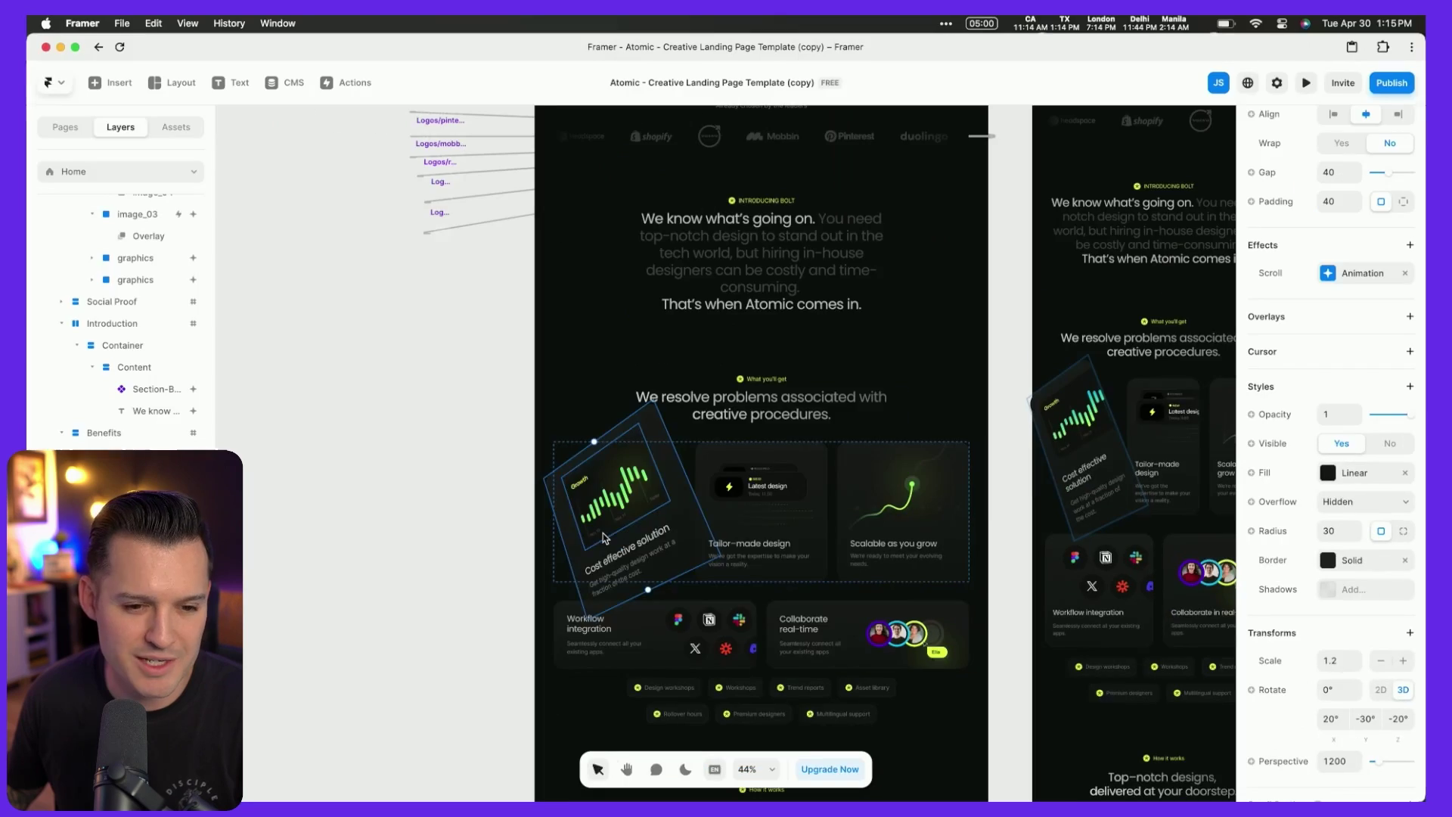
scroll(605, 539, up, 5)
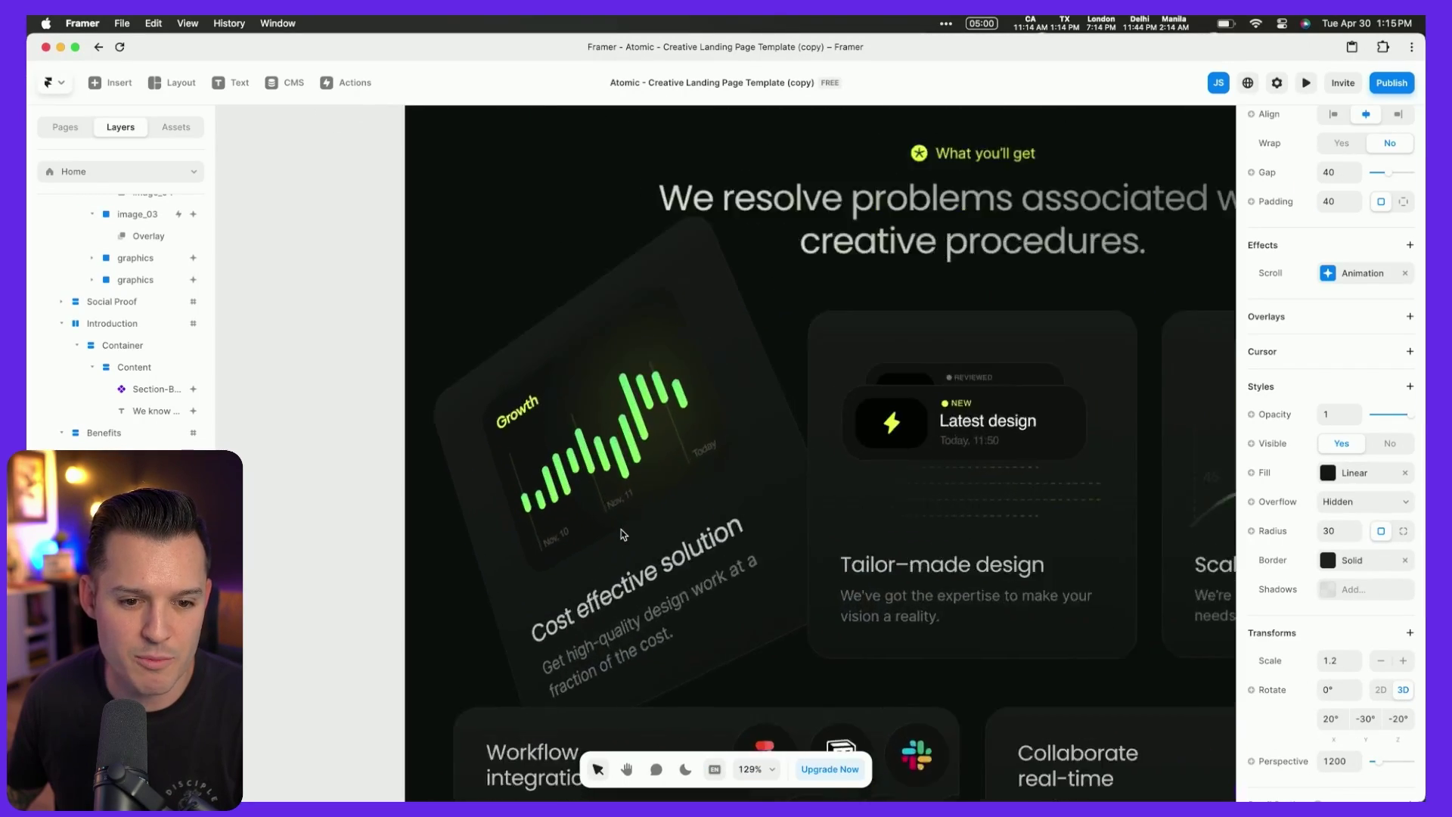
click(623, 533)
scroll(623, 534, down, 1)
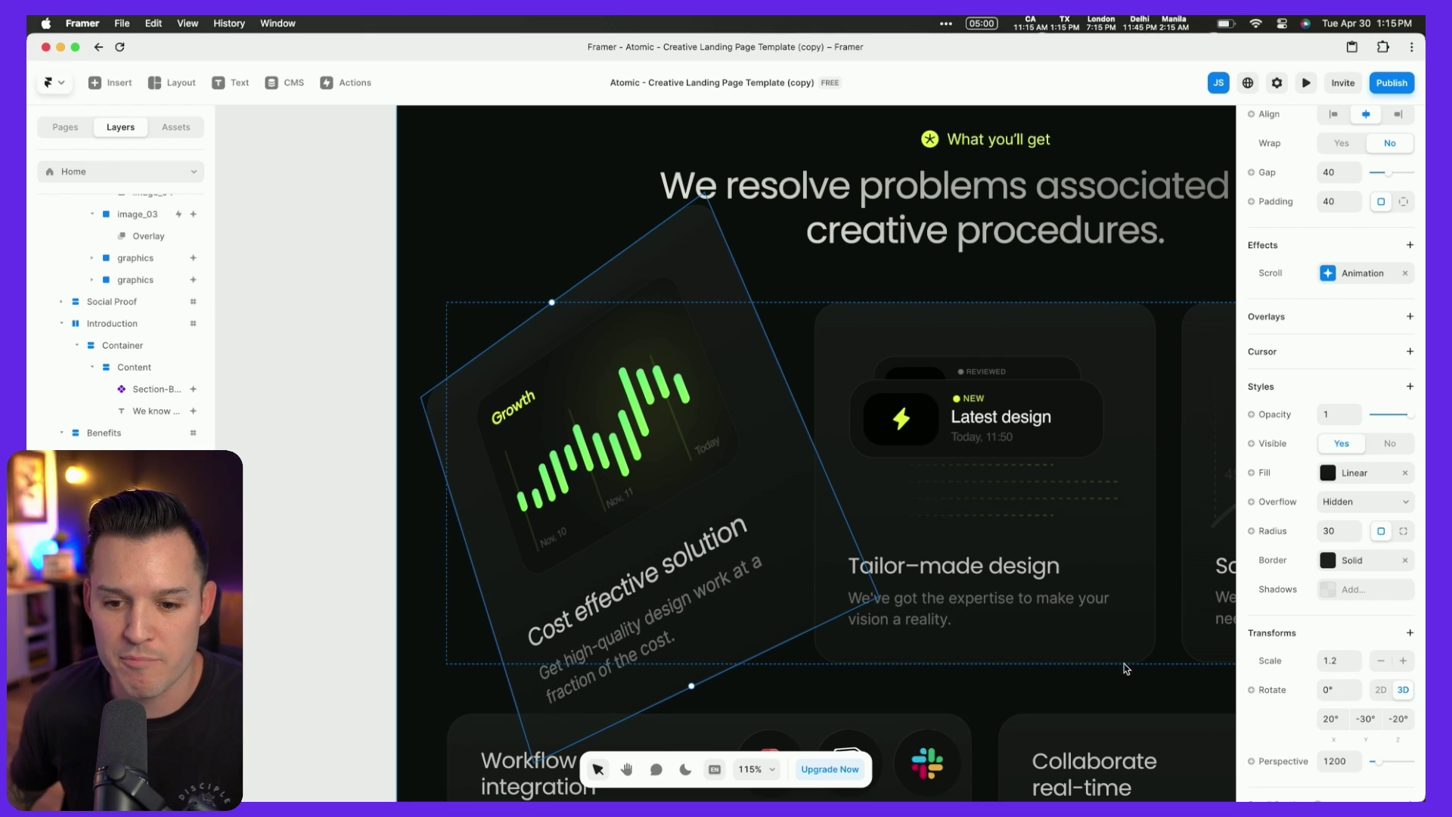
Add a Depth setting to the card, push it to -75, then remove it again.
click(1410, 633)
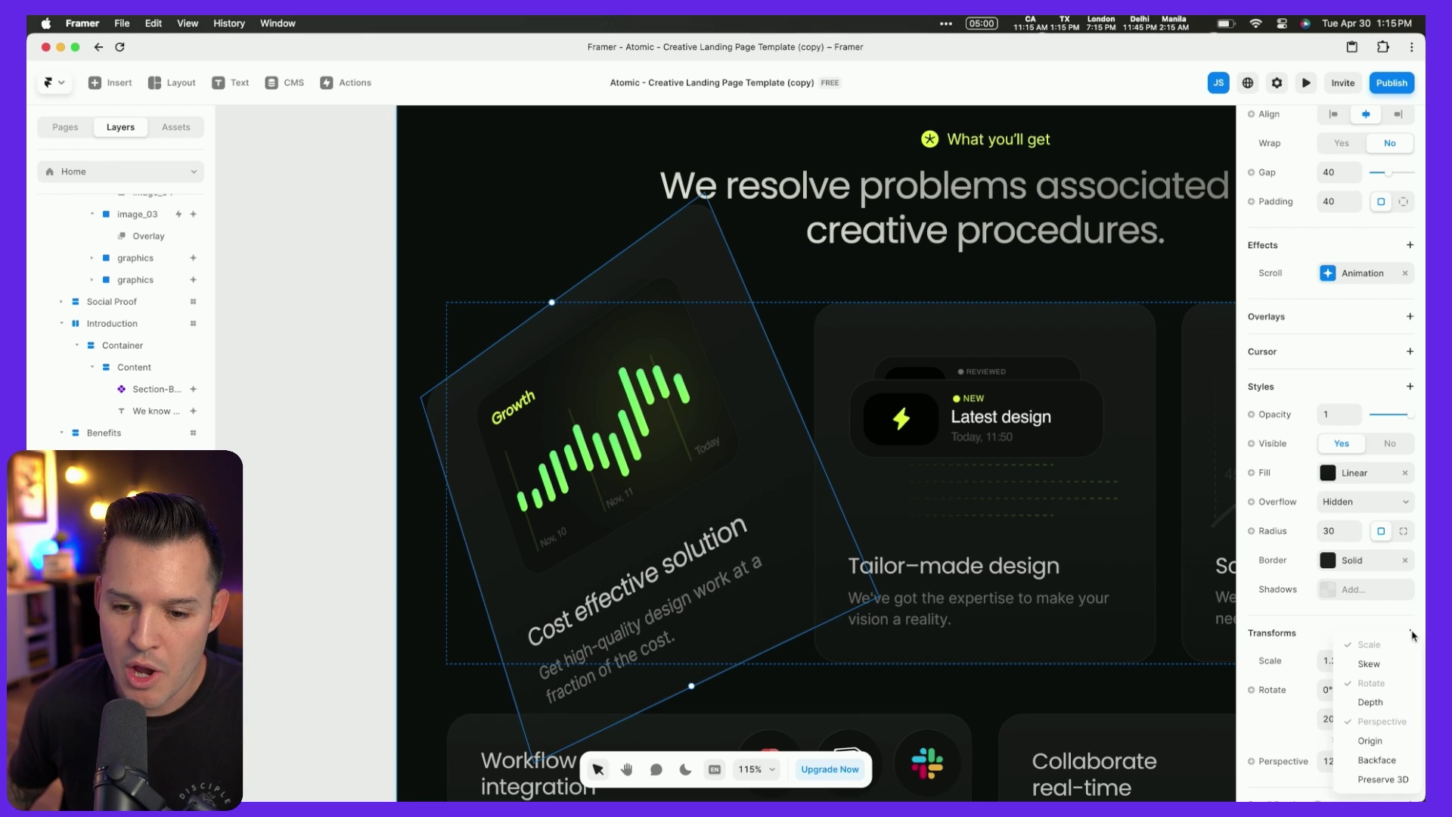
click(1370, 702)
mouse_move(1392, 767)
mouse_down()
mouse_move(1420, 763)
mouse_move(1378, 764)
mouse_up()
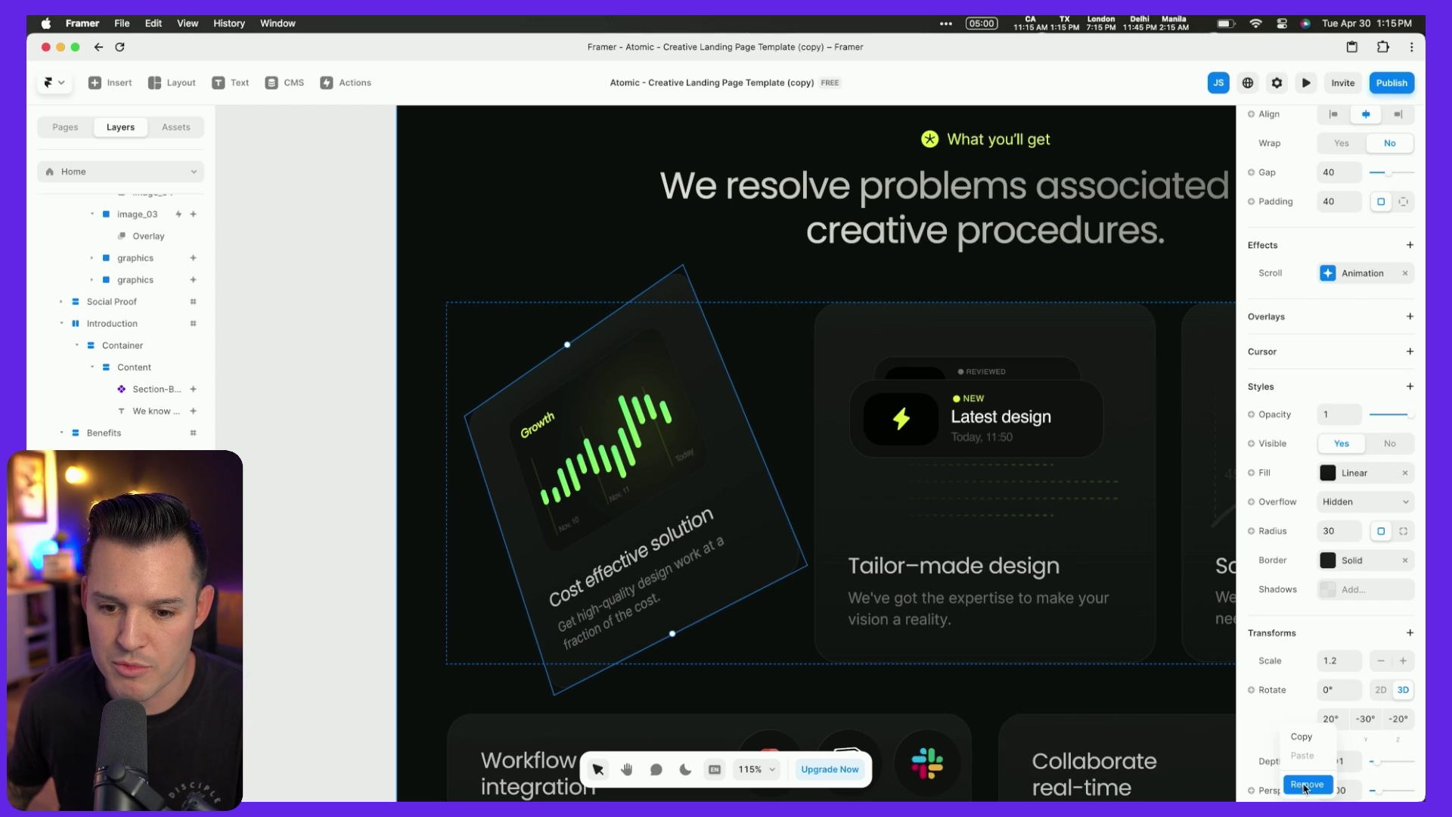
click(1302, 787)
Add a transform origin to the card, try 80% horizontally, then set it back to 50%.
click(1410, 634)
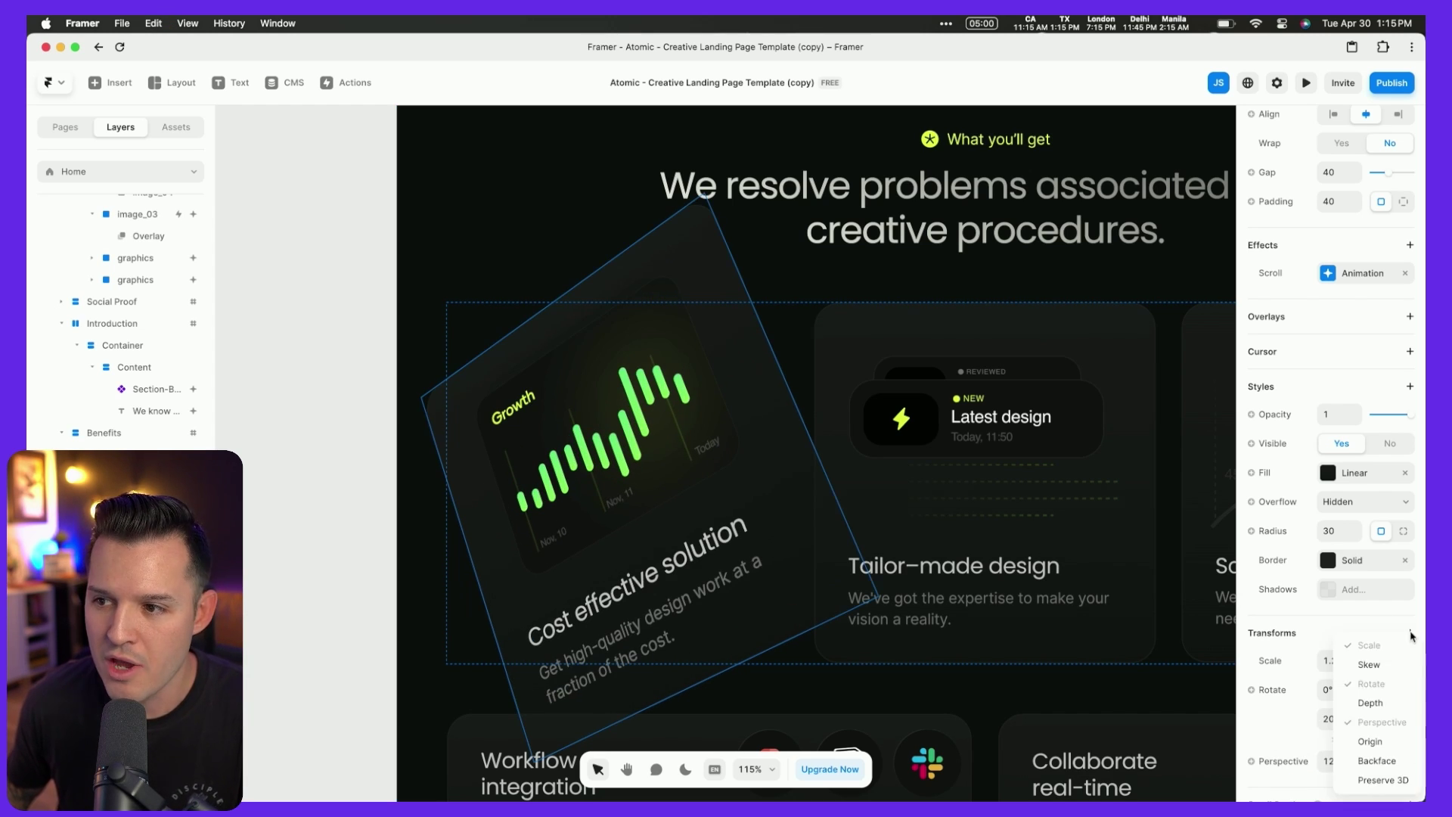
click(1408, 743)
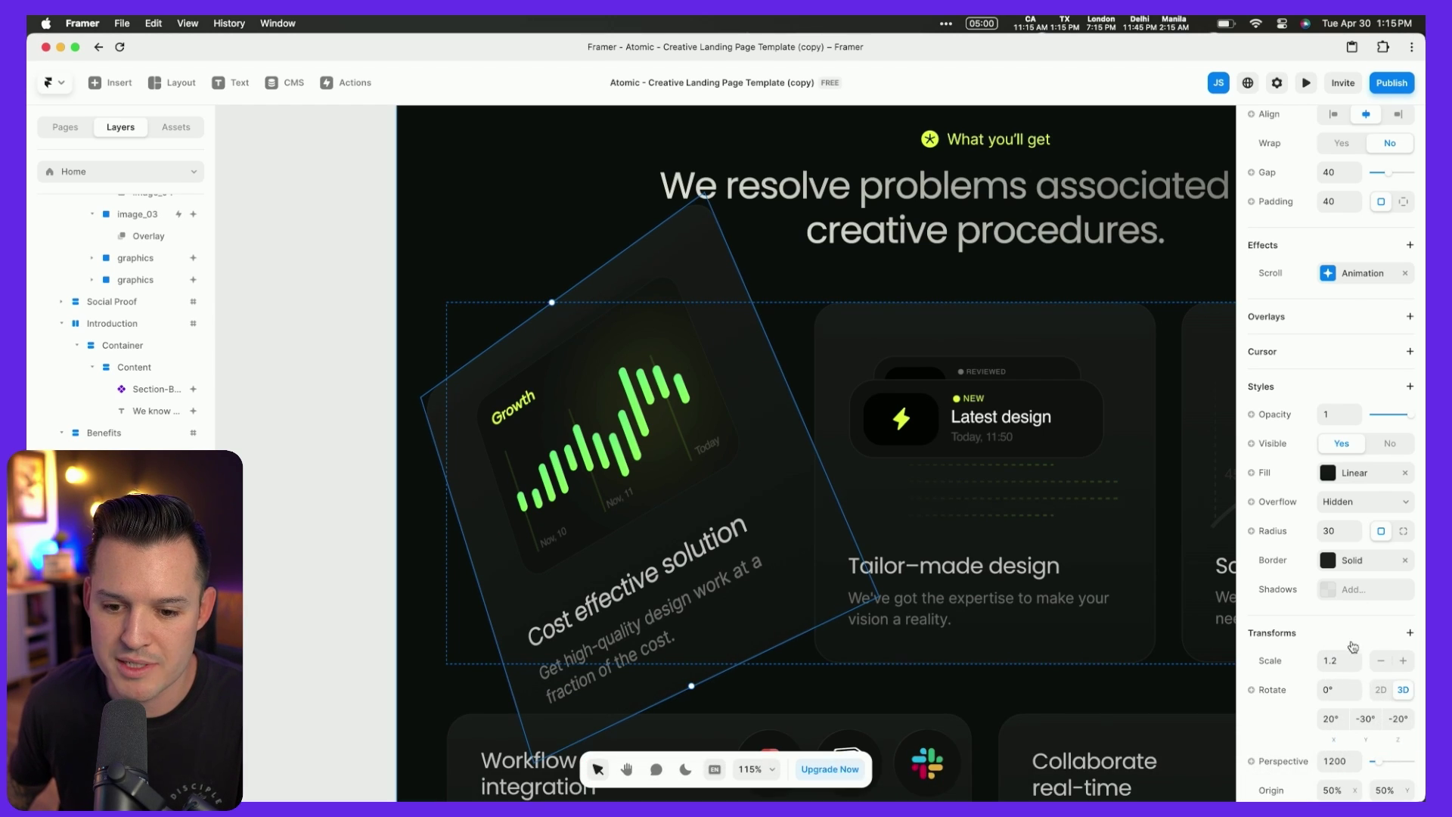
scroll(1361, 713, down, 3)
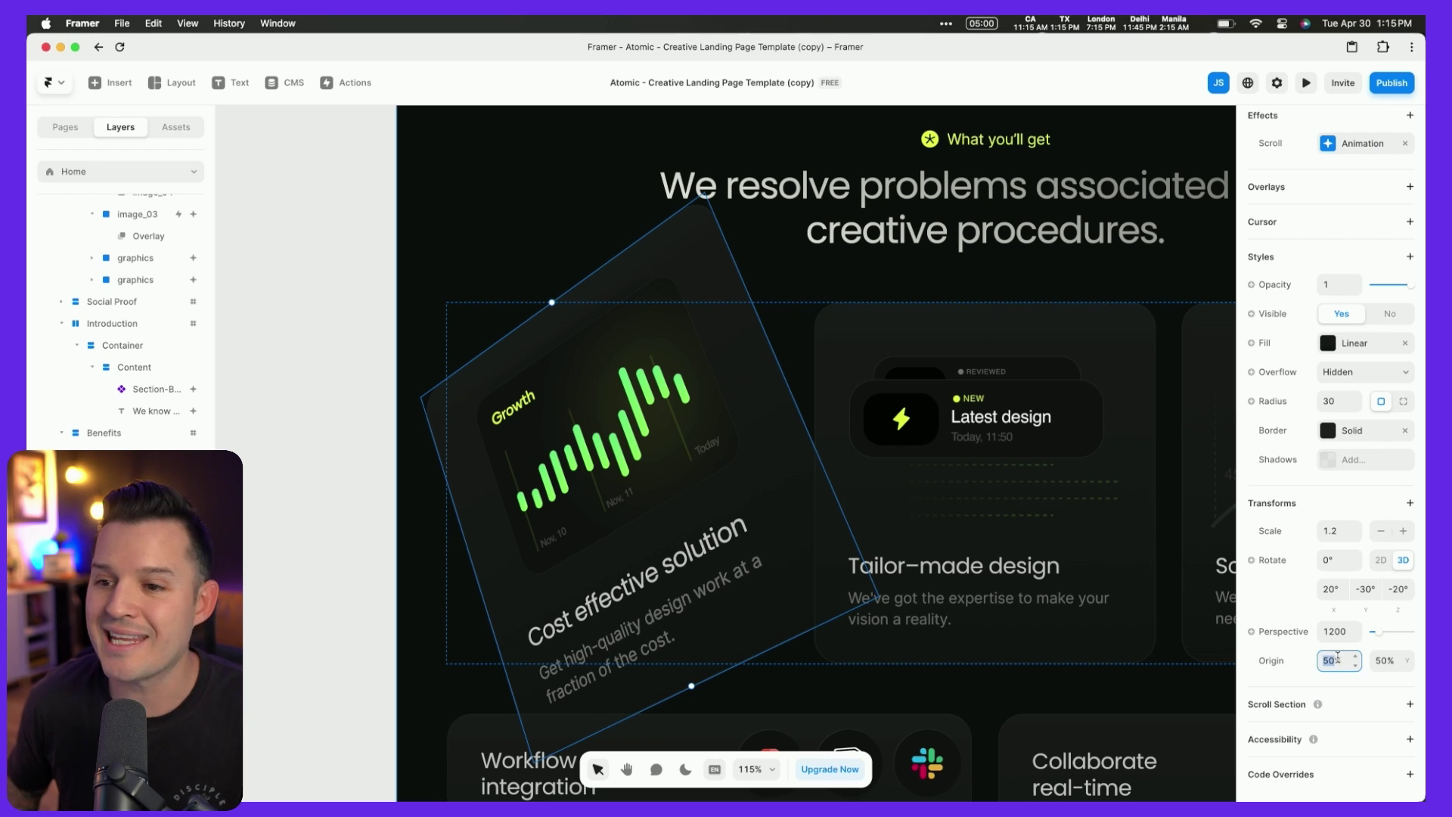
text(80%)
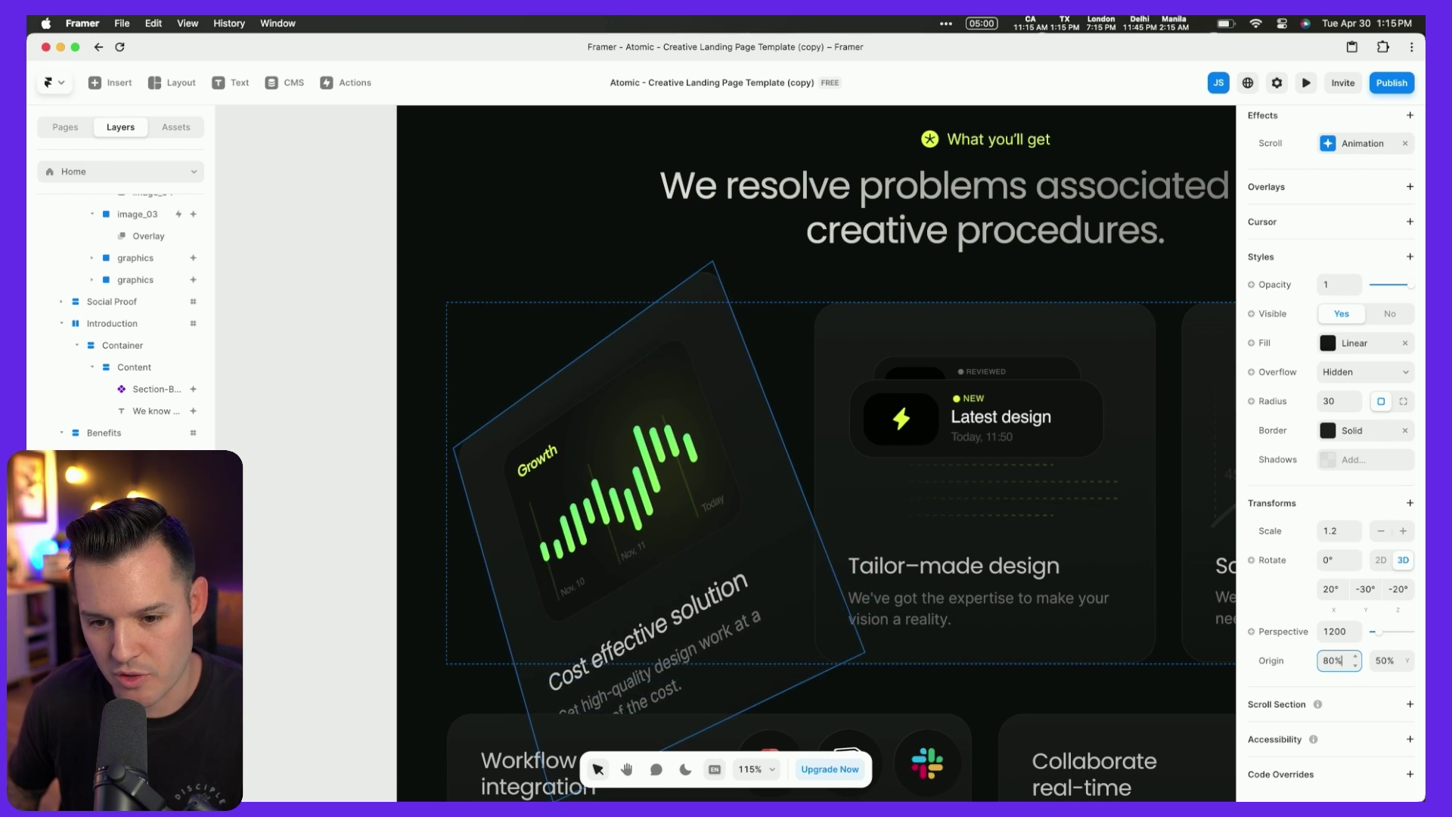
key(BackSpace)
key(BackSpace)
key(BackSpace)
text(50%)
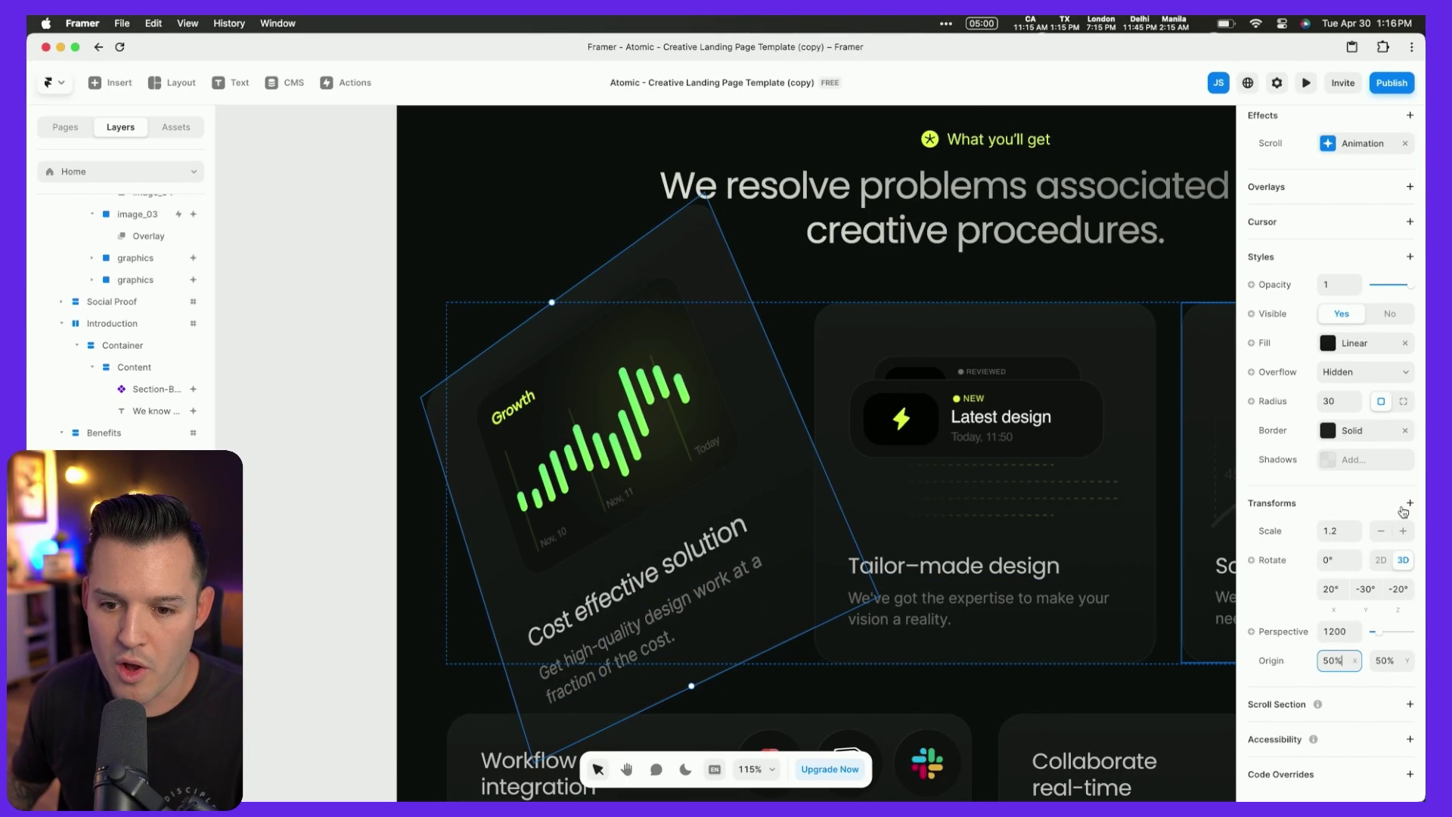
click(1408, 504)
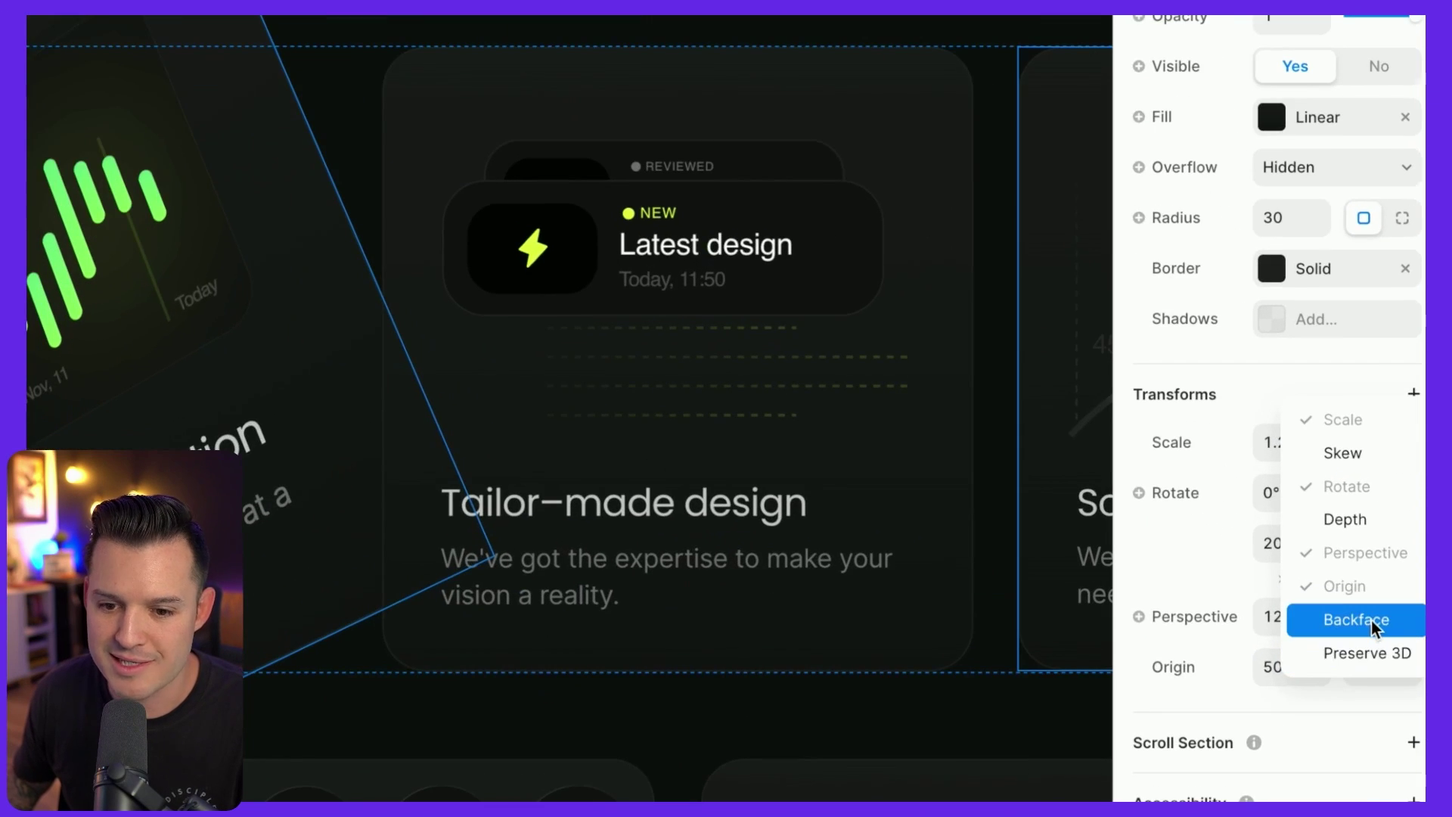
Add Backface, test Hidden while flipping X rotation, then set X to 0° and Backface Visible.
click(1370, 619)
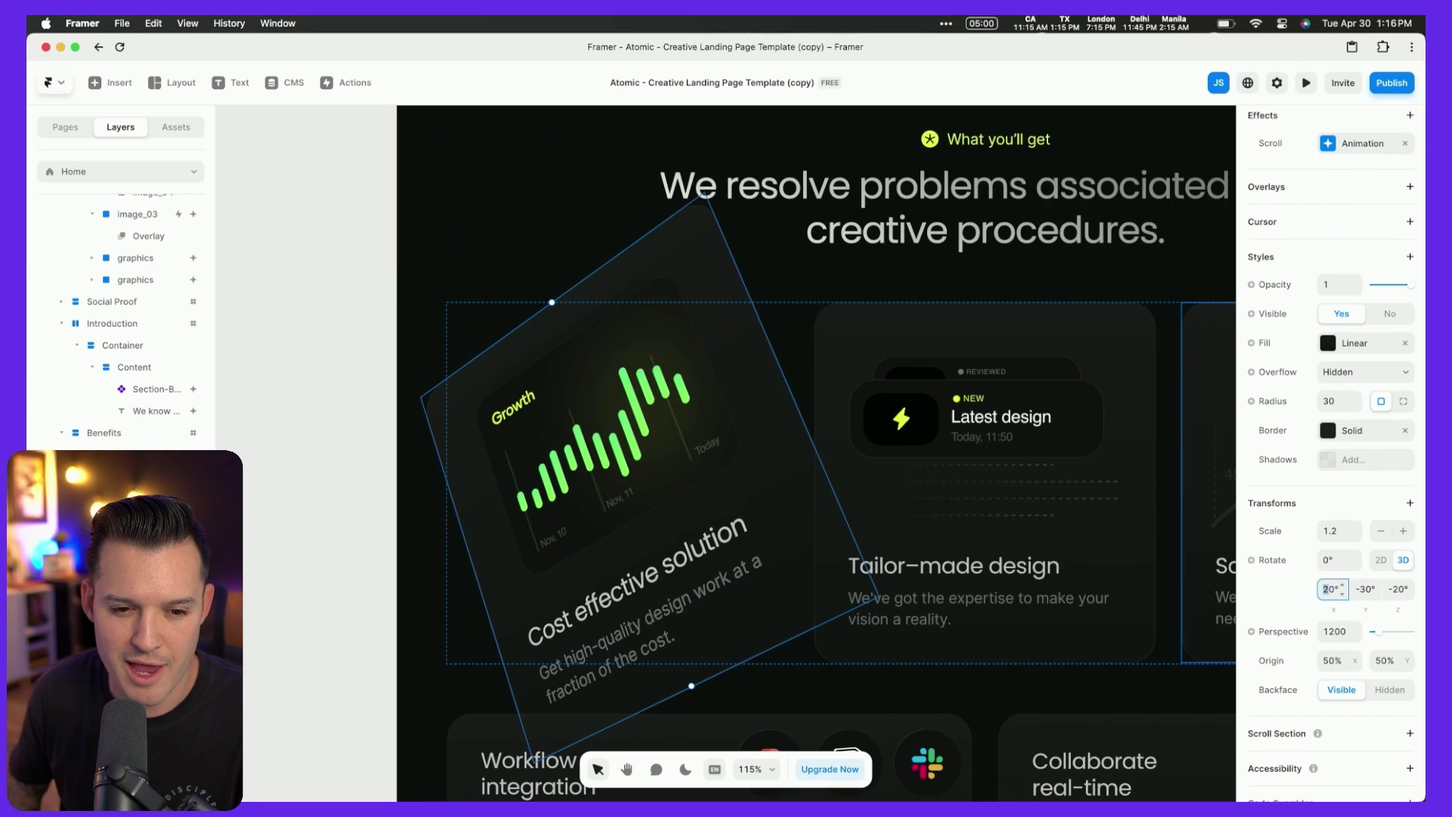
drag(1342, 588, 1342, 588)
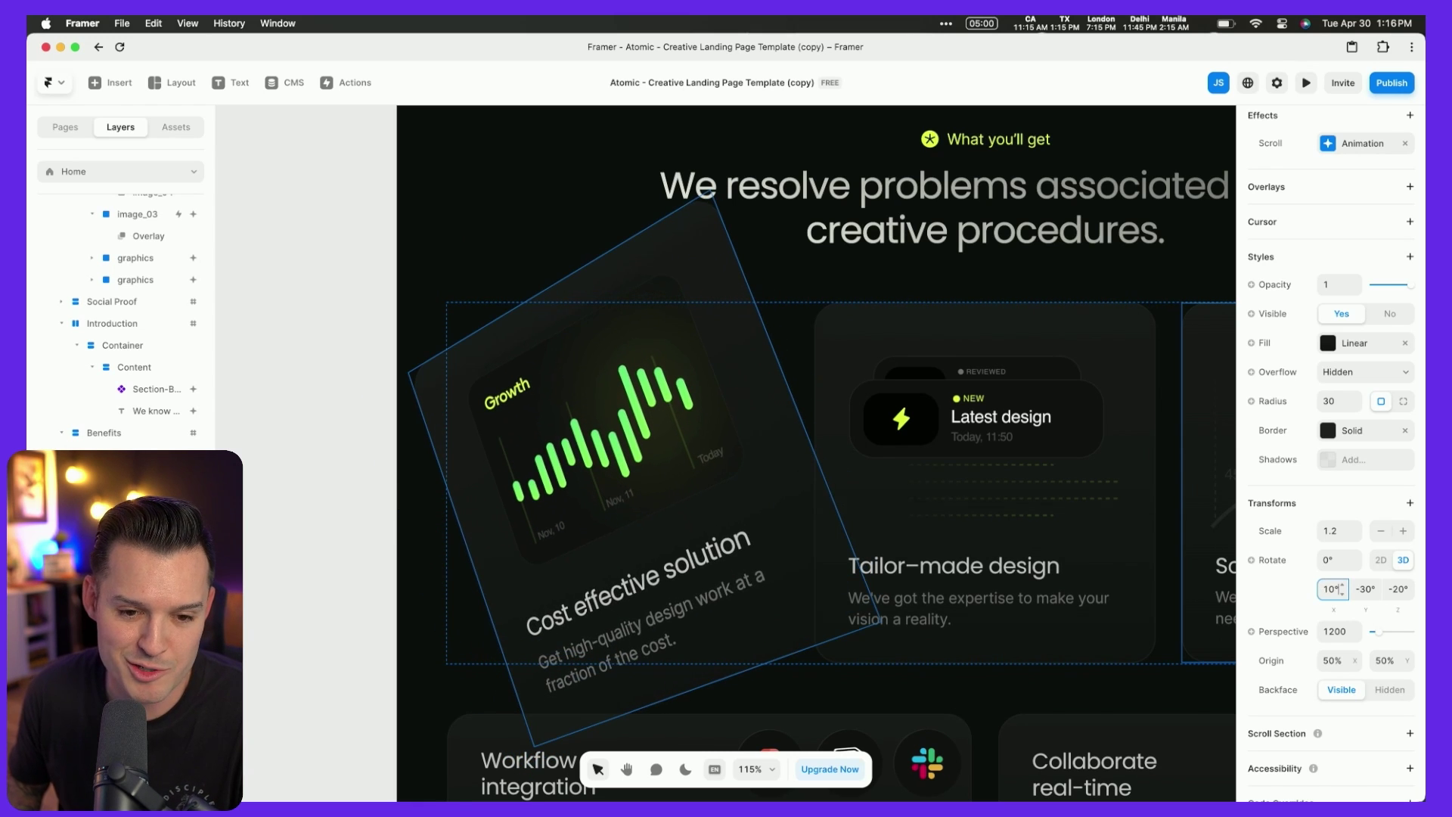
click(1391, 691)
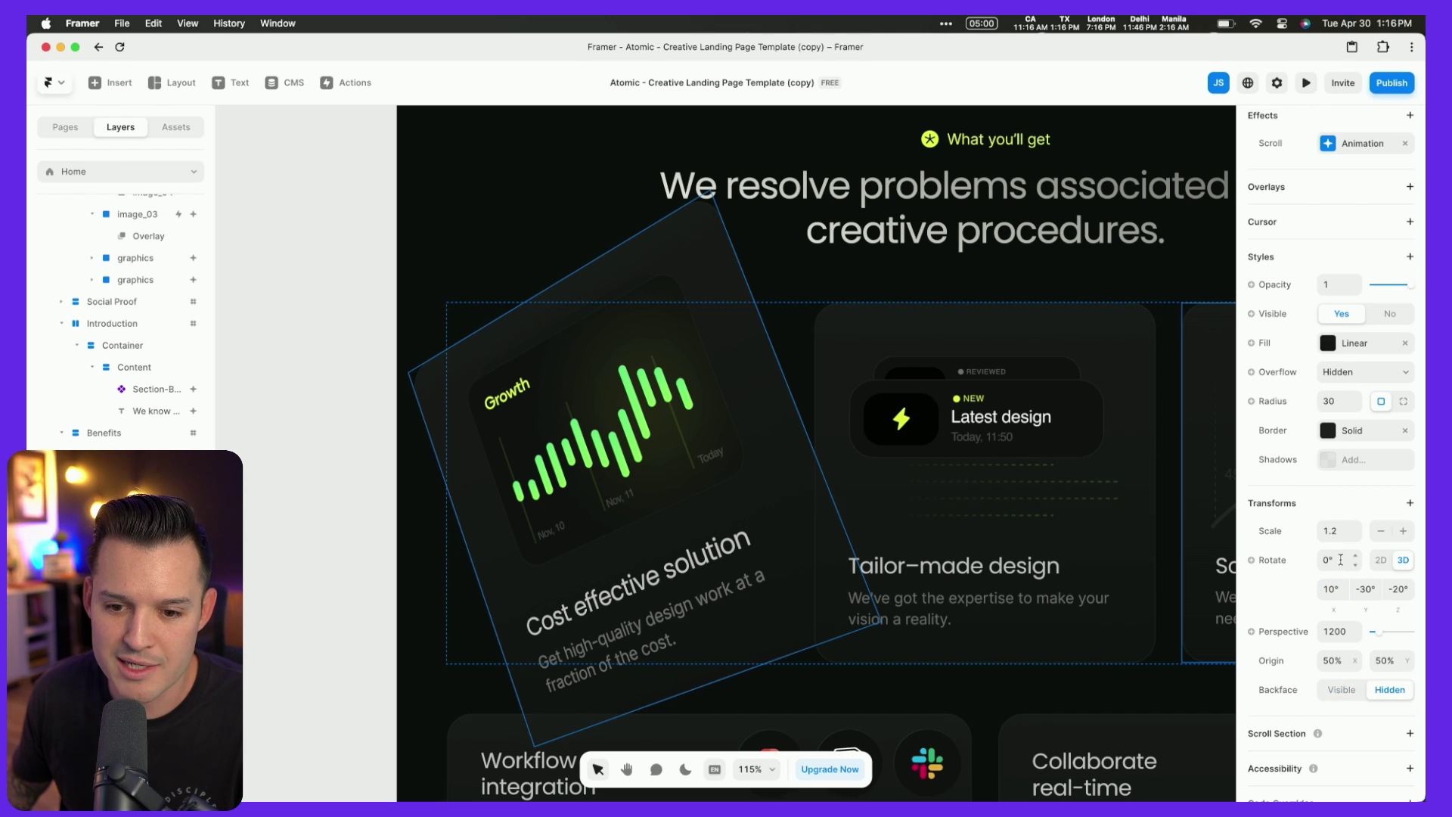
drag(1339, 591, 1342, 589)
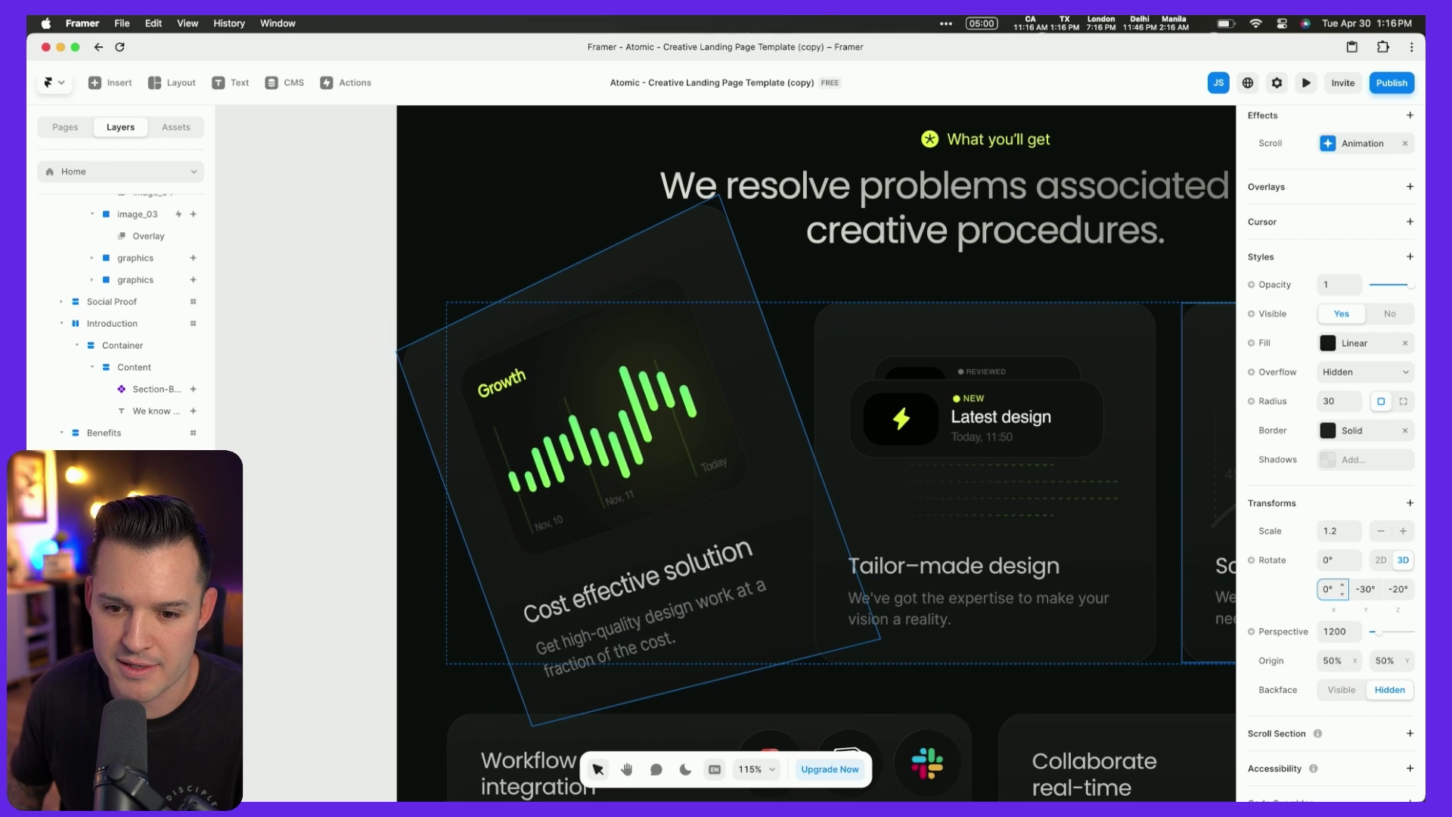
click(1343, 689)
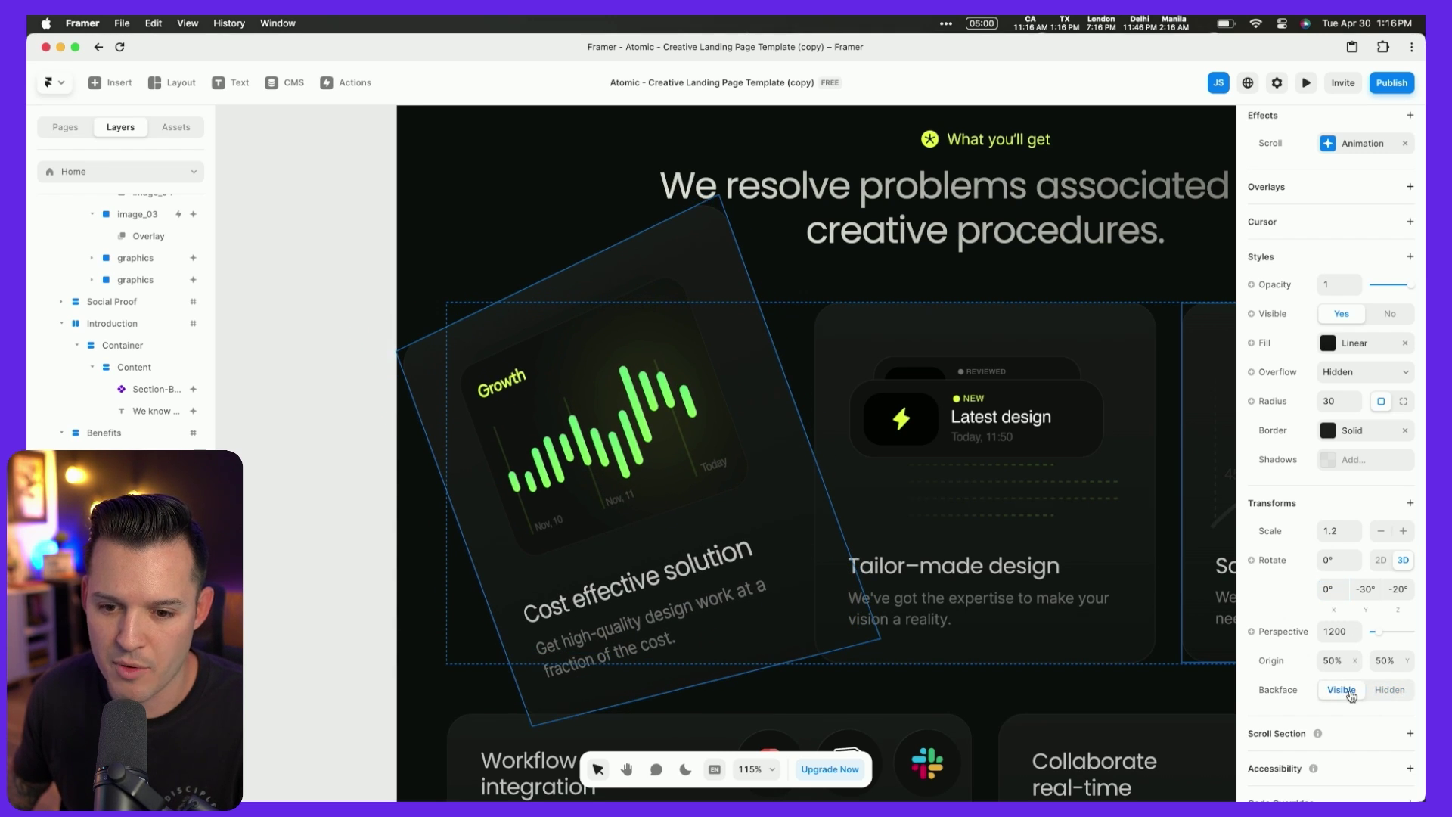
click(1411, 504)
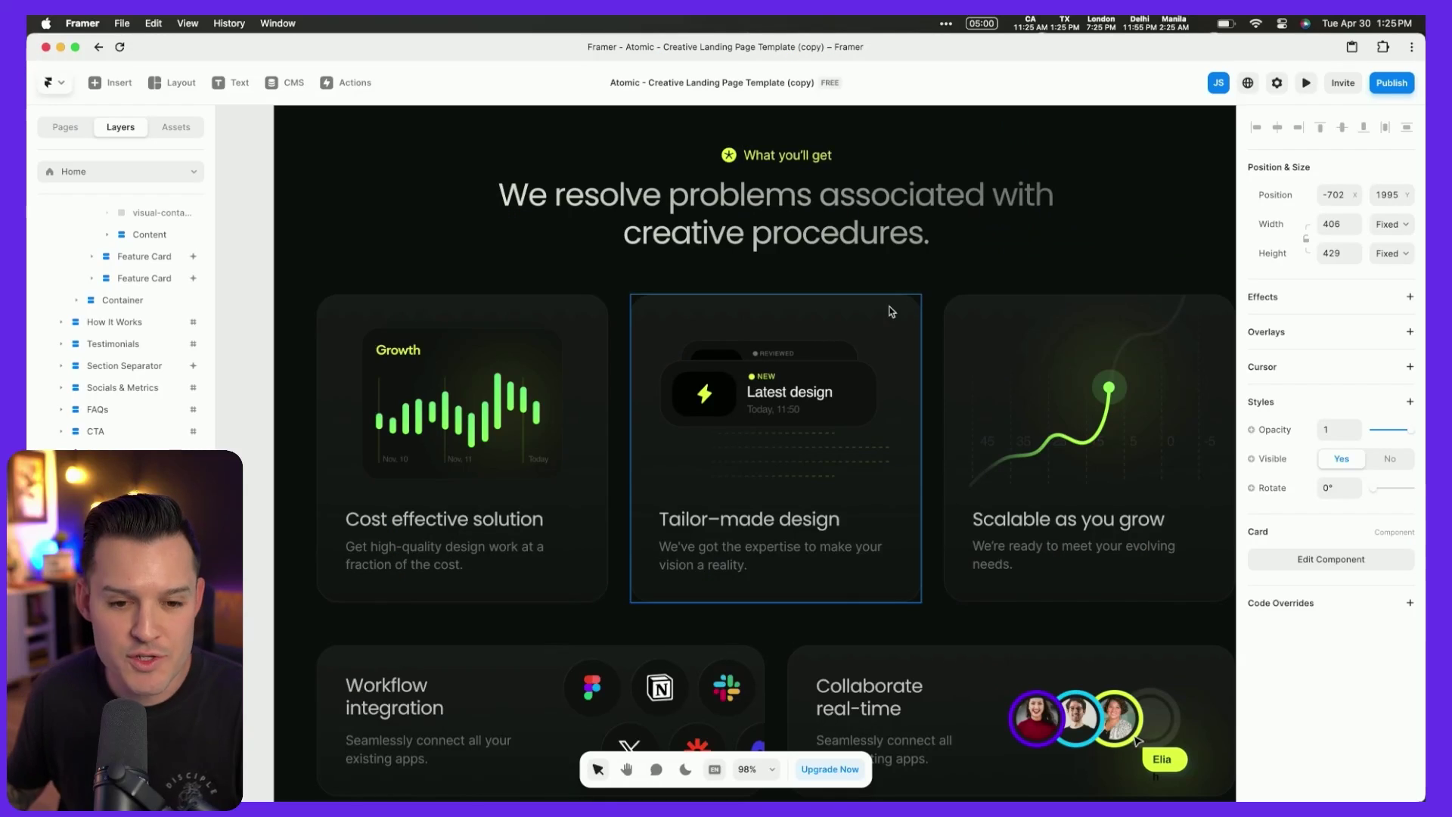
Pan left to the detached Tailor-made design Card and open it in the component editor.
scroll(689, 425, left, 10)
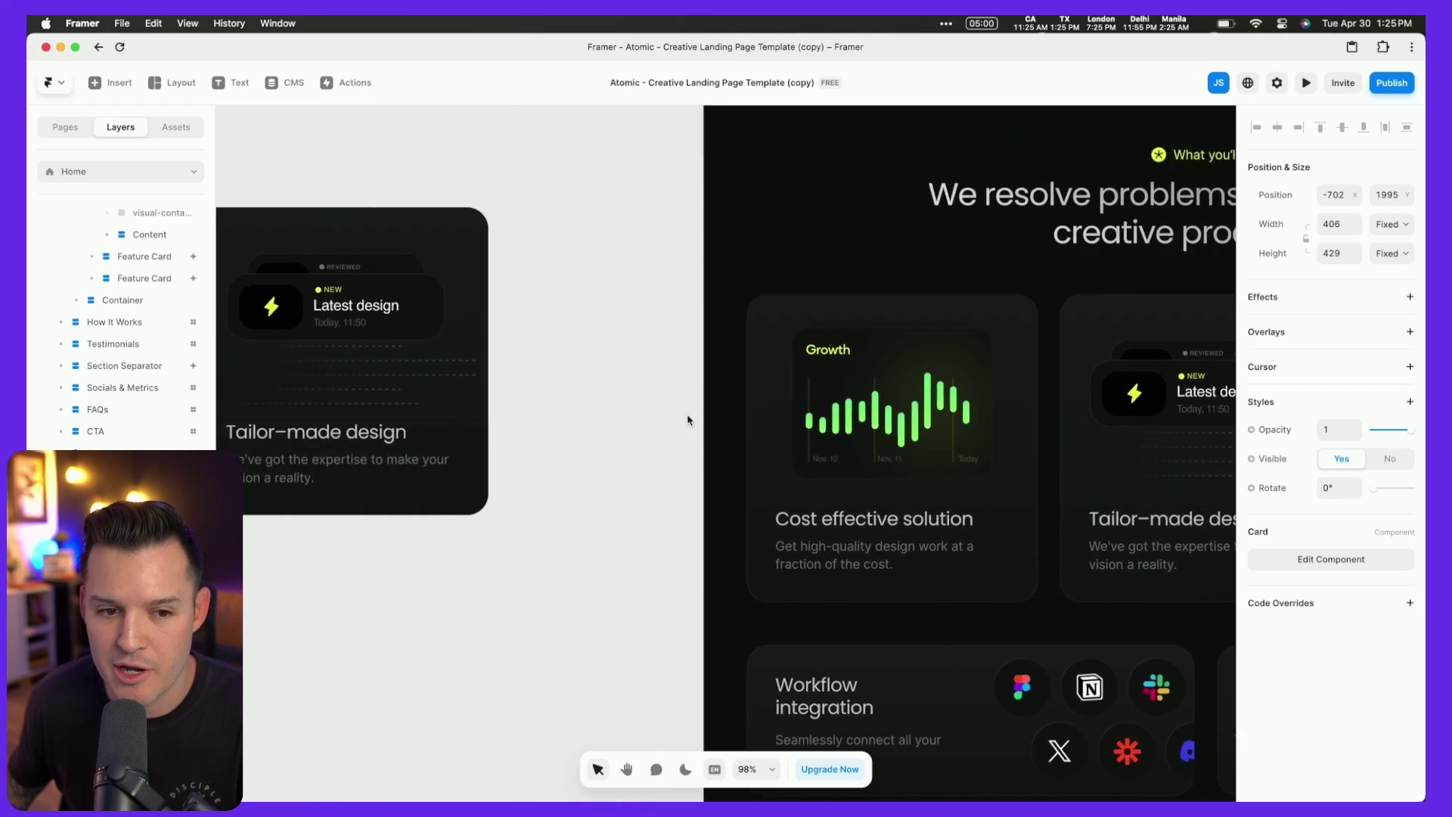
scroll(688, 418, left, 5)
double_click(430, 214)
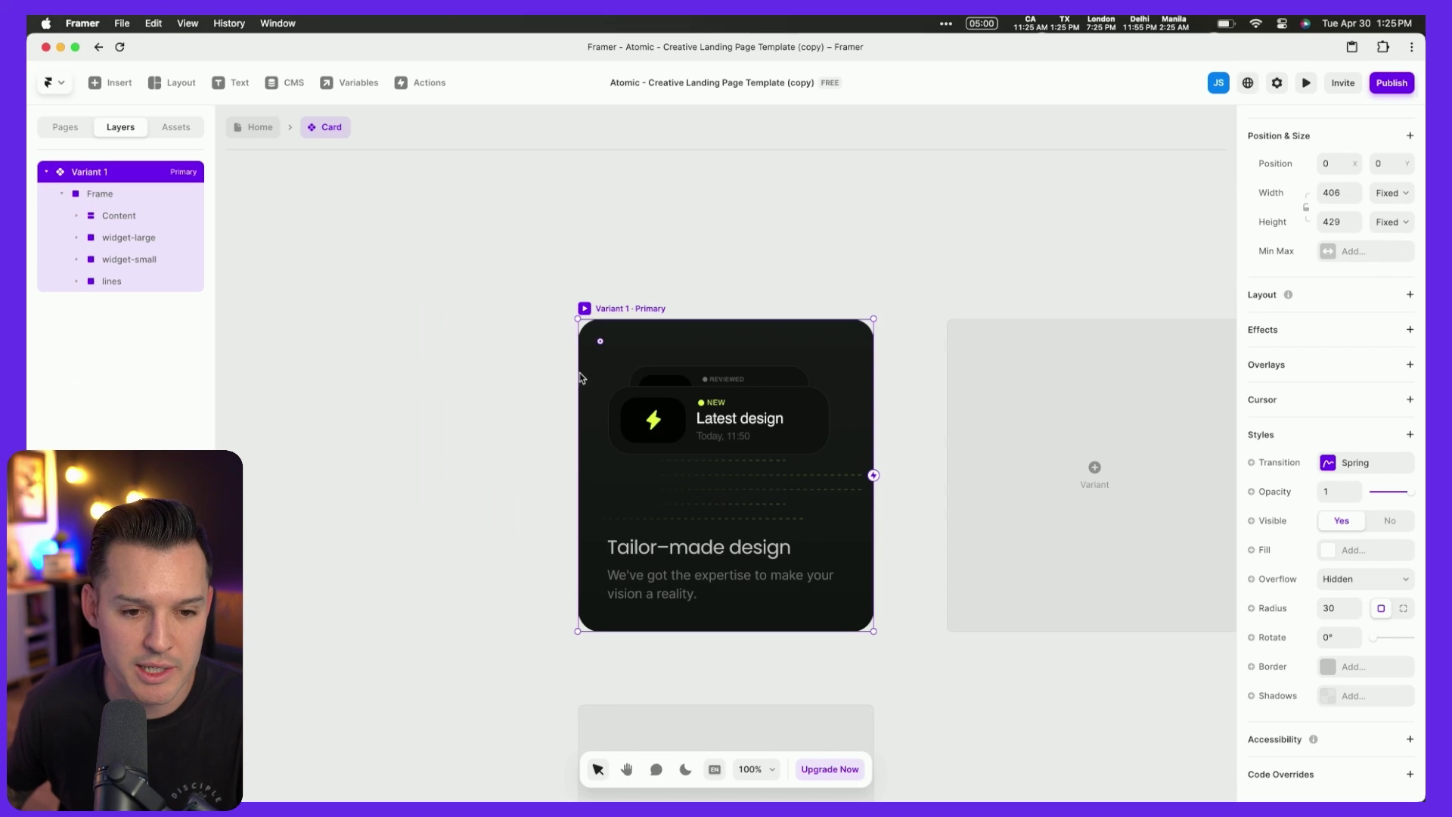
Rename the Card's Frame layer to 'container' and select it under Variant 1.
scroll(717, 464, up, 5)
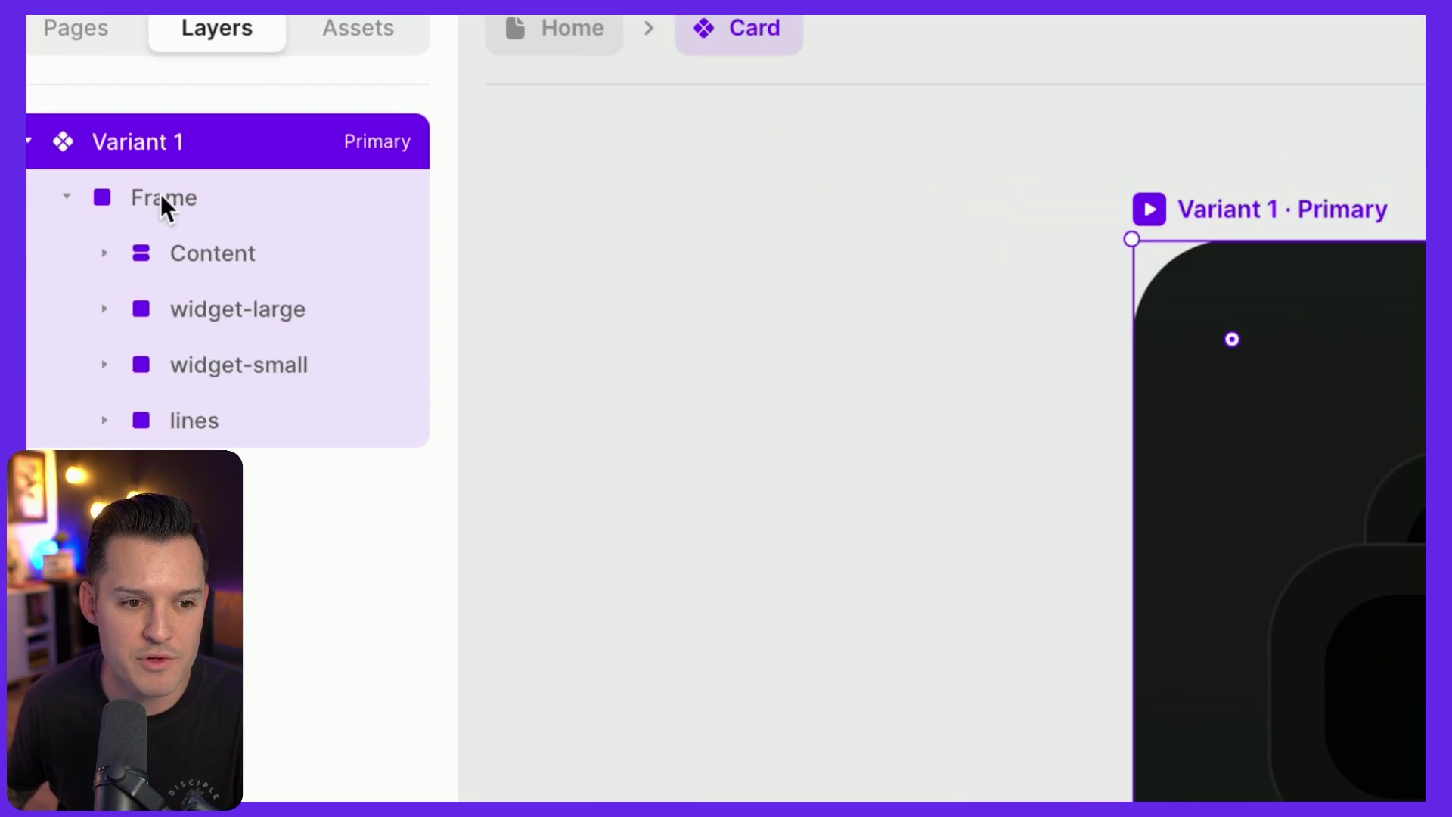
click(112, 194)
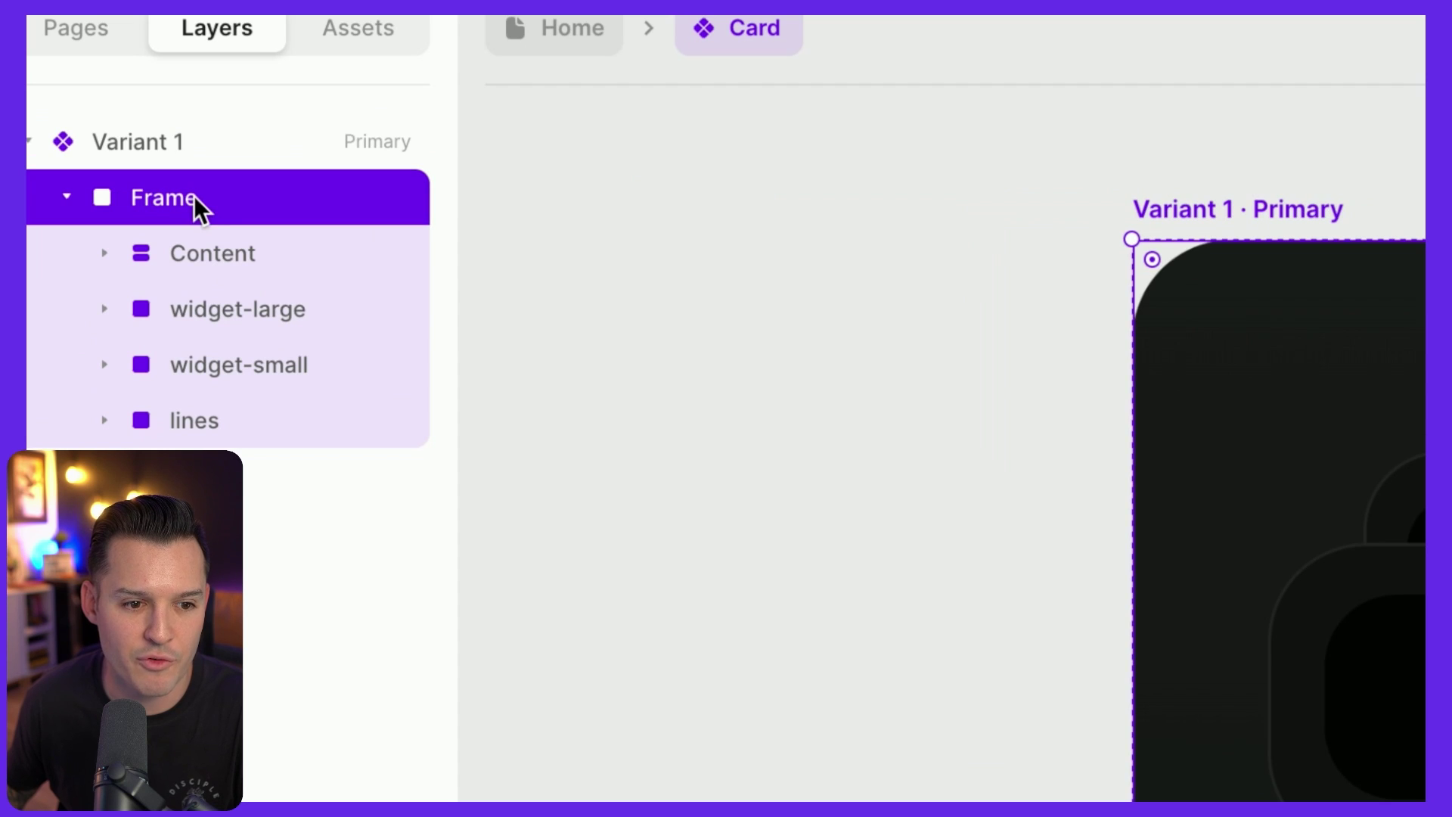
scroll(743, 372, down, 10)
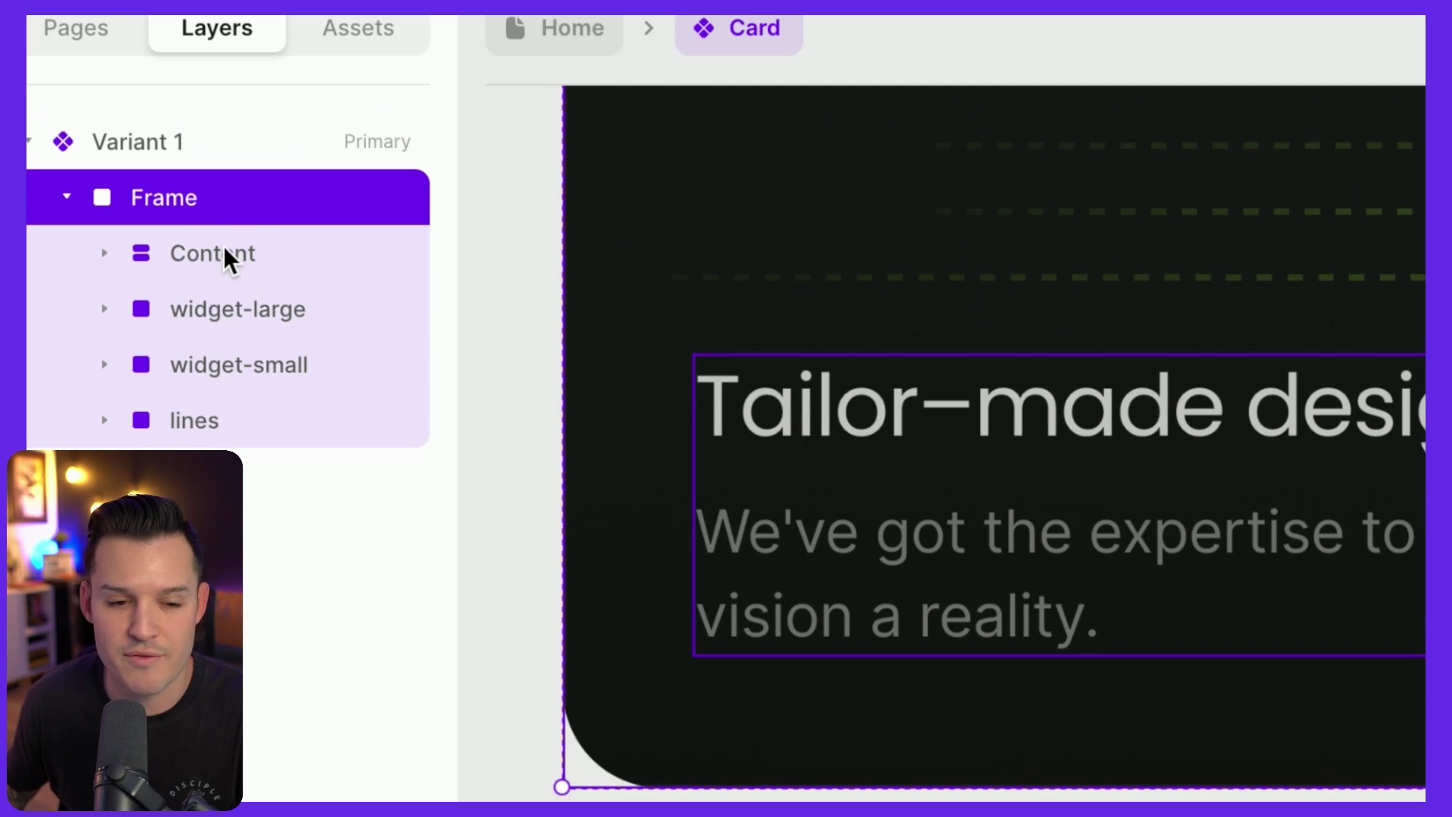
scroll(882, 389, up, 5)
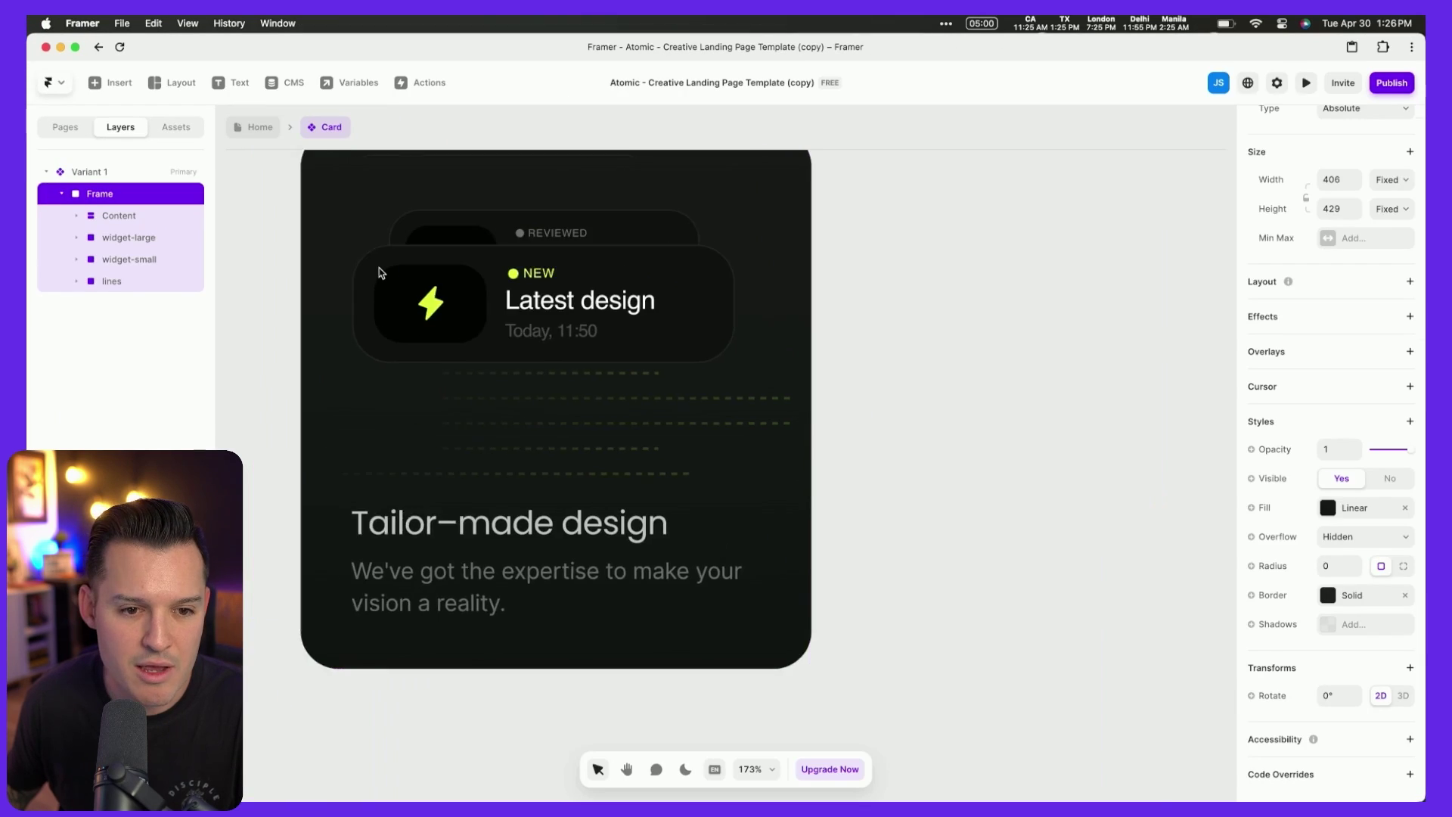
scroll(381, 273, up, 2)
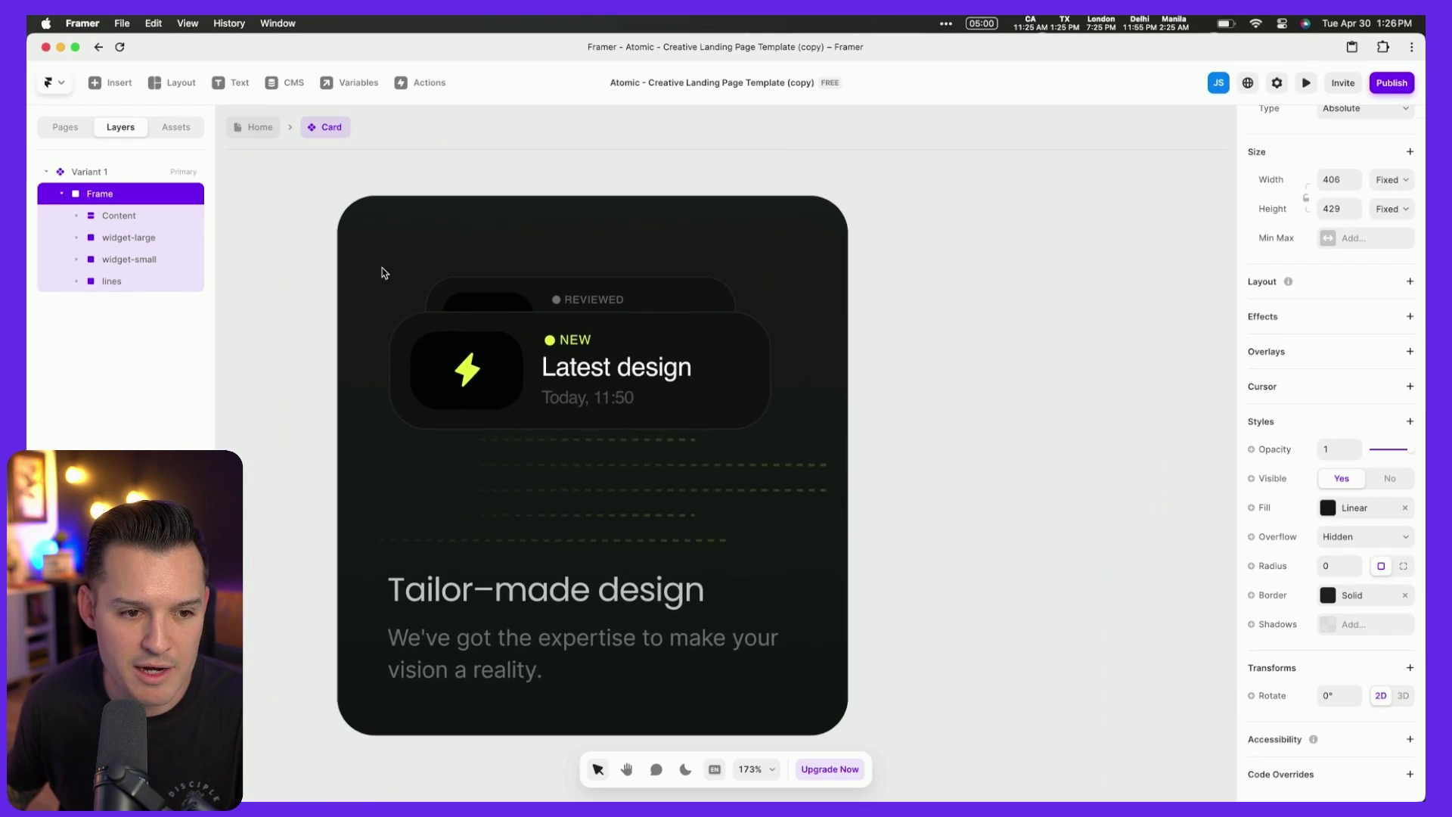
double_click(96, 195)
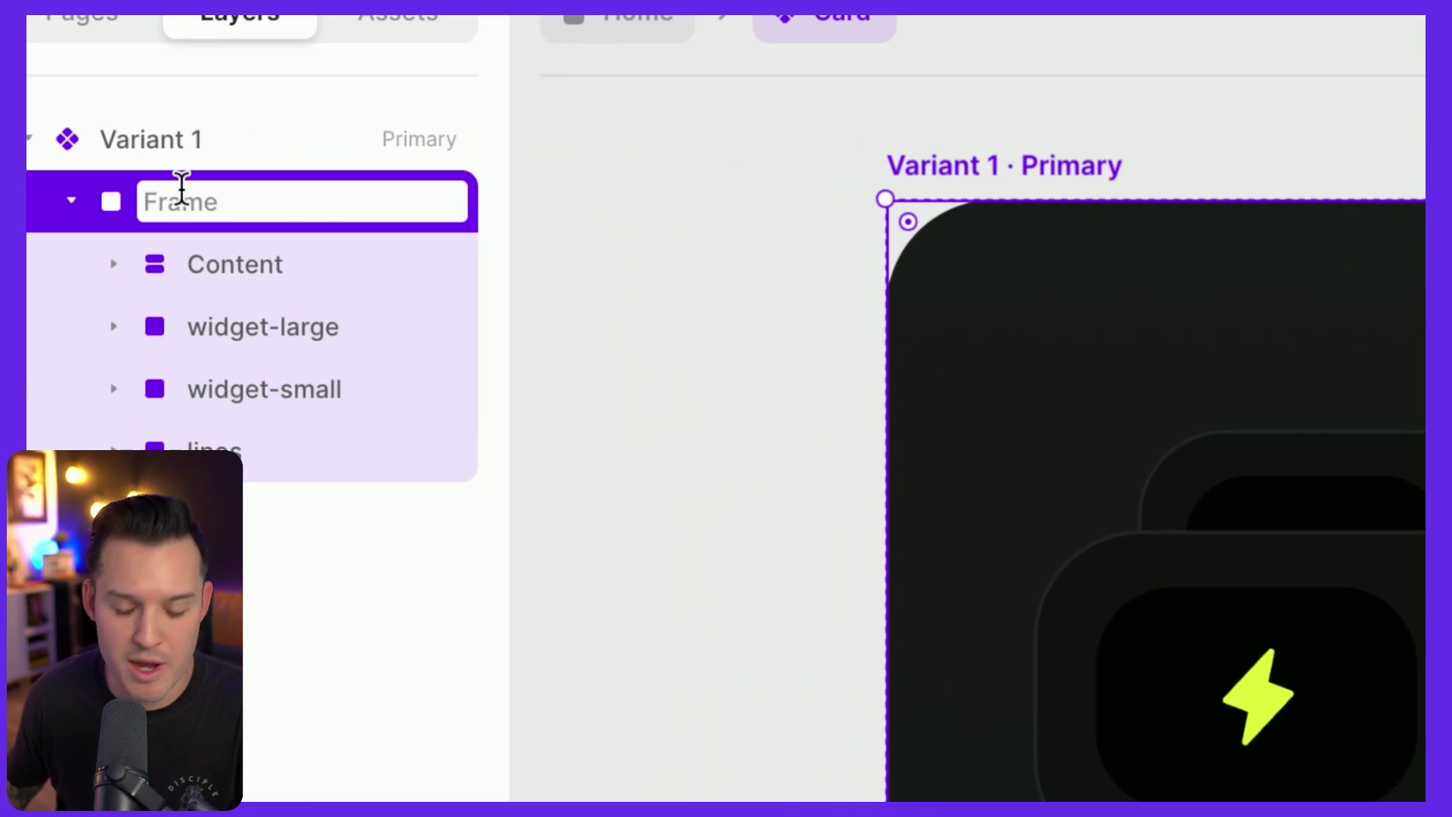
text(container)
key(Return)
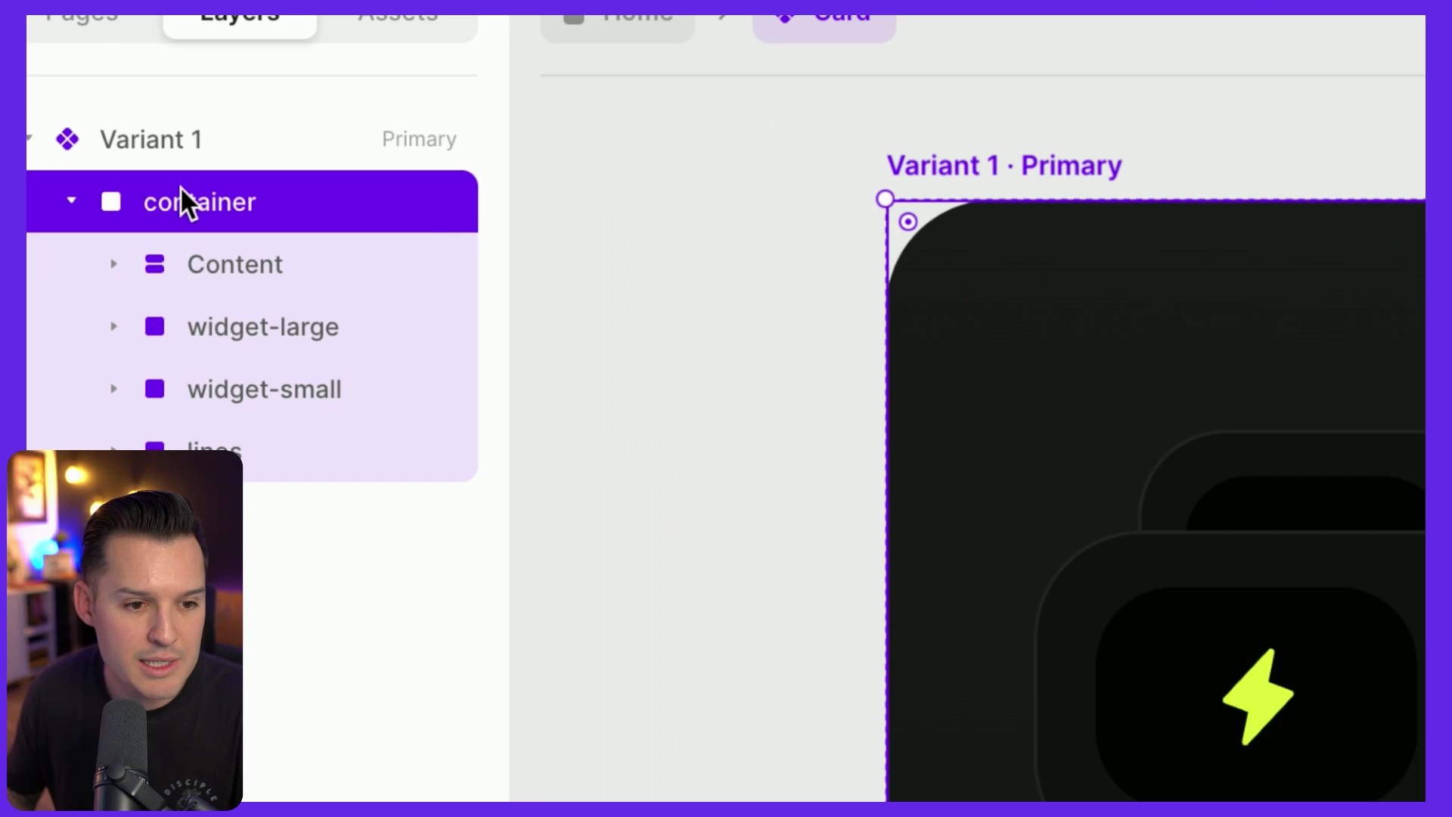
click(164, 137)
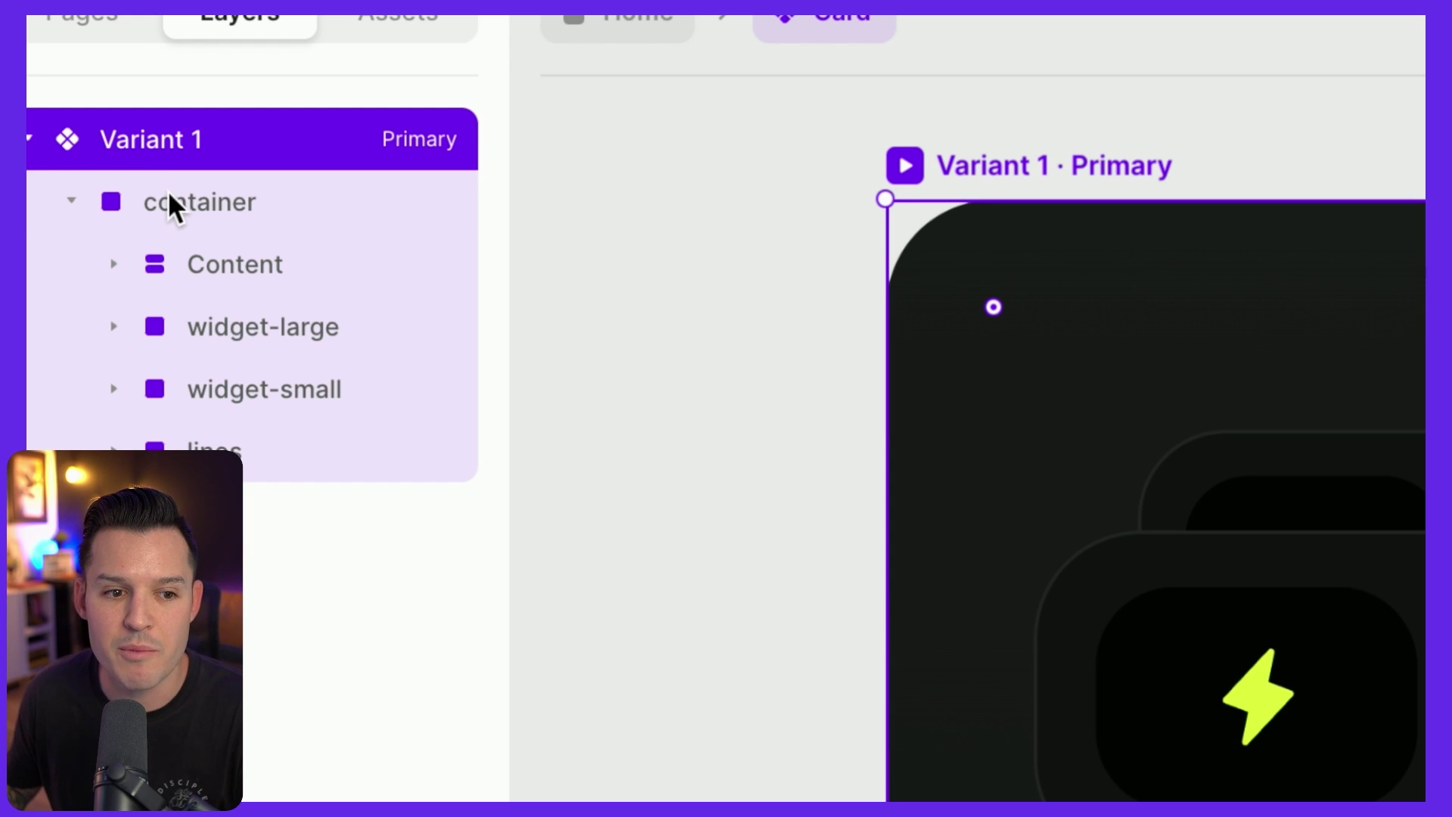
click(168, 190)
Switch the container's rotation to 3D and add Perspective, Scale and Preserve 3D transforms.
click(166, 140)
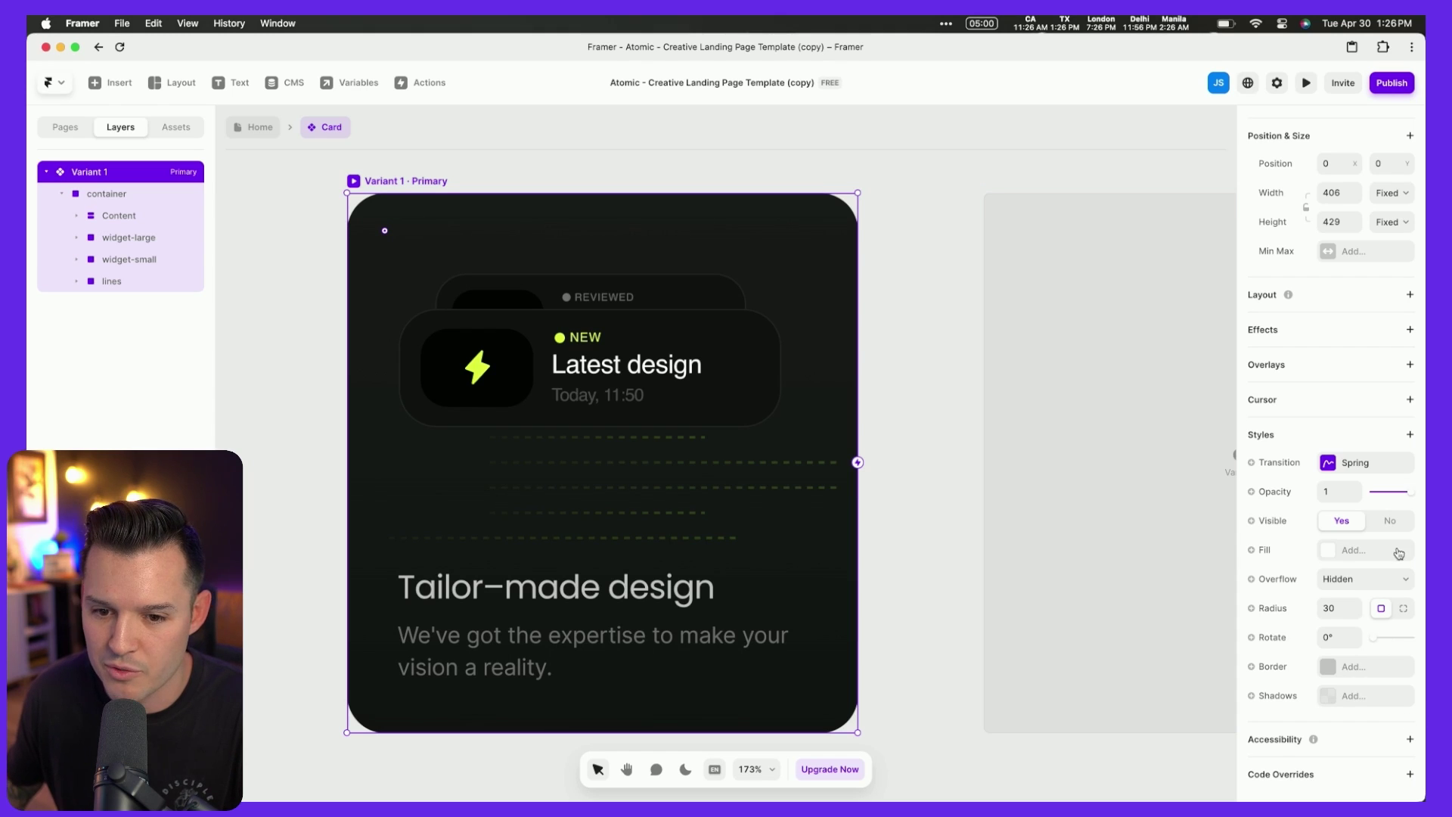
click(117, 198)
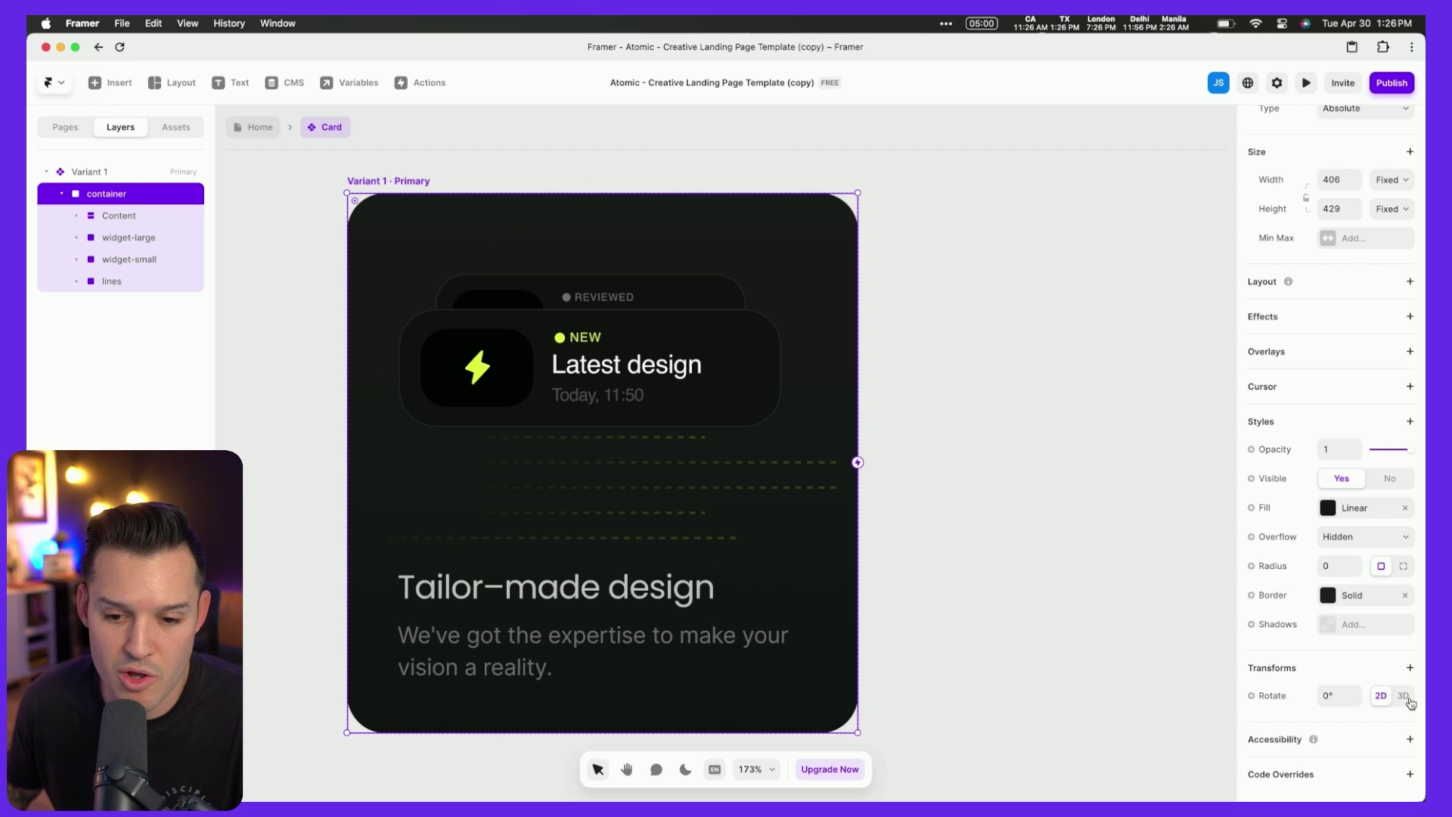
click(1405, 696)
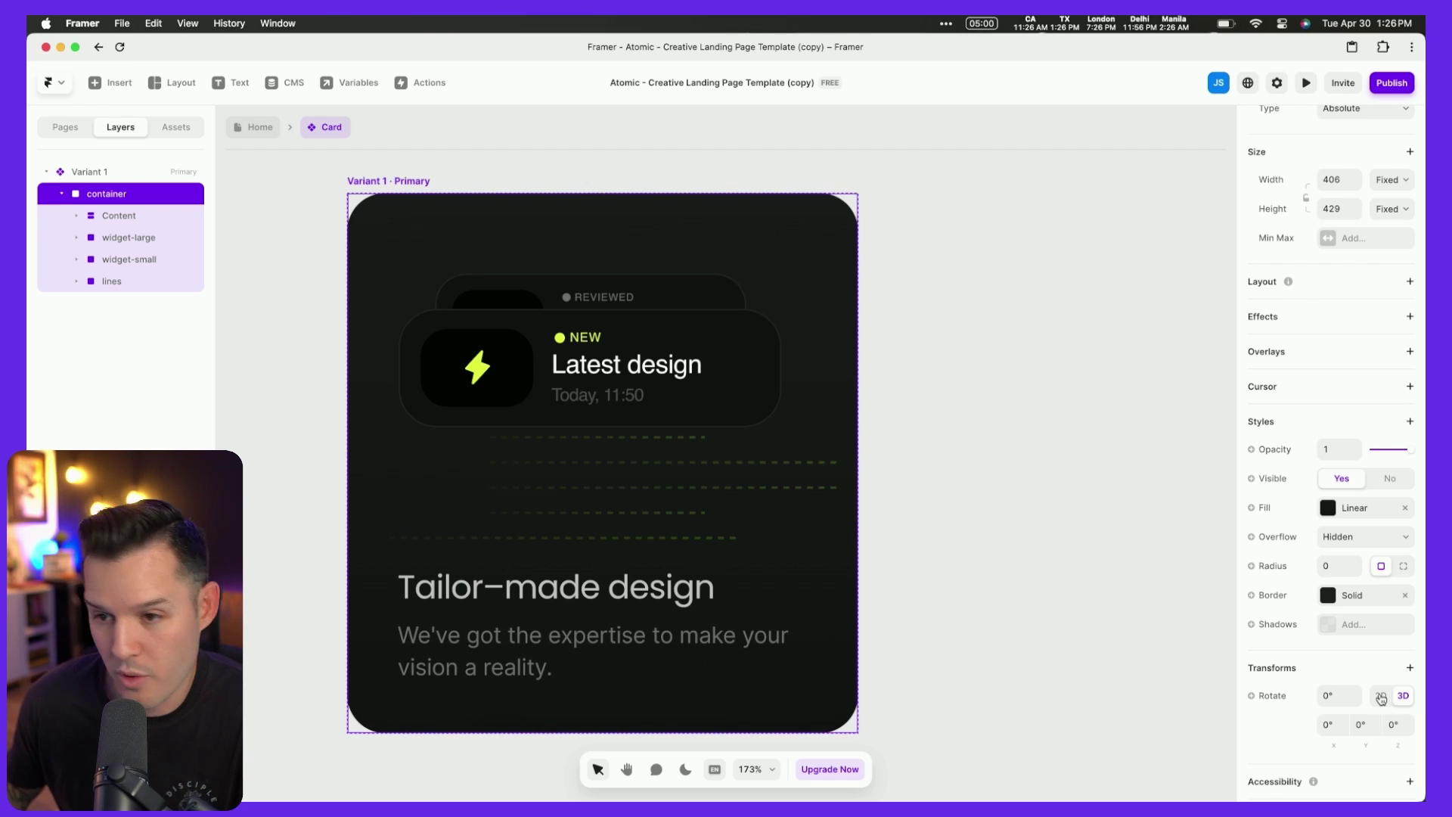
click(1409, 669)
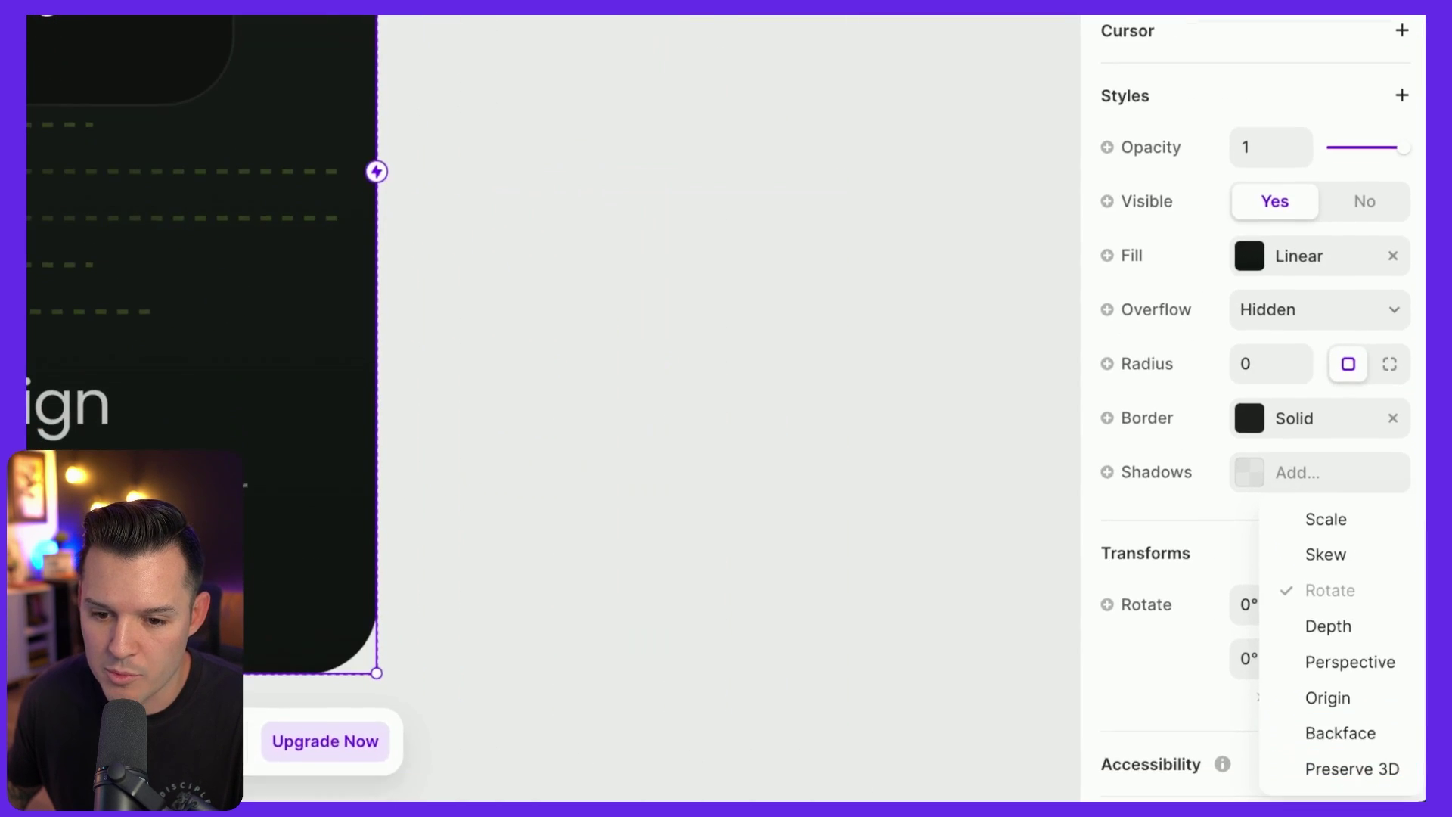
click(1376, 677)
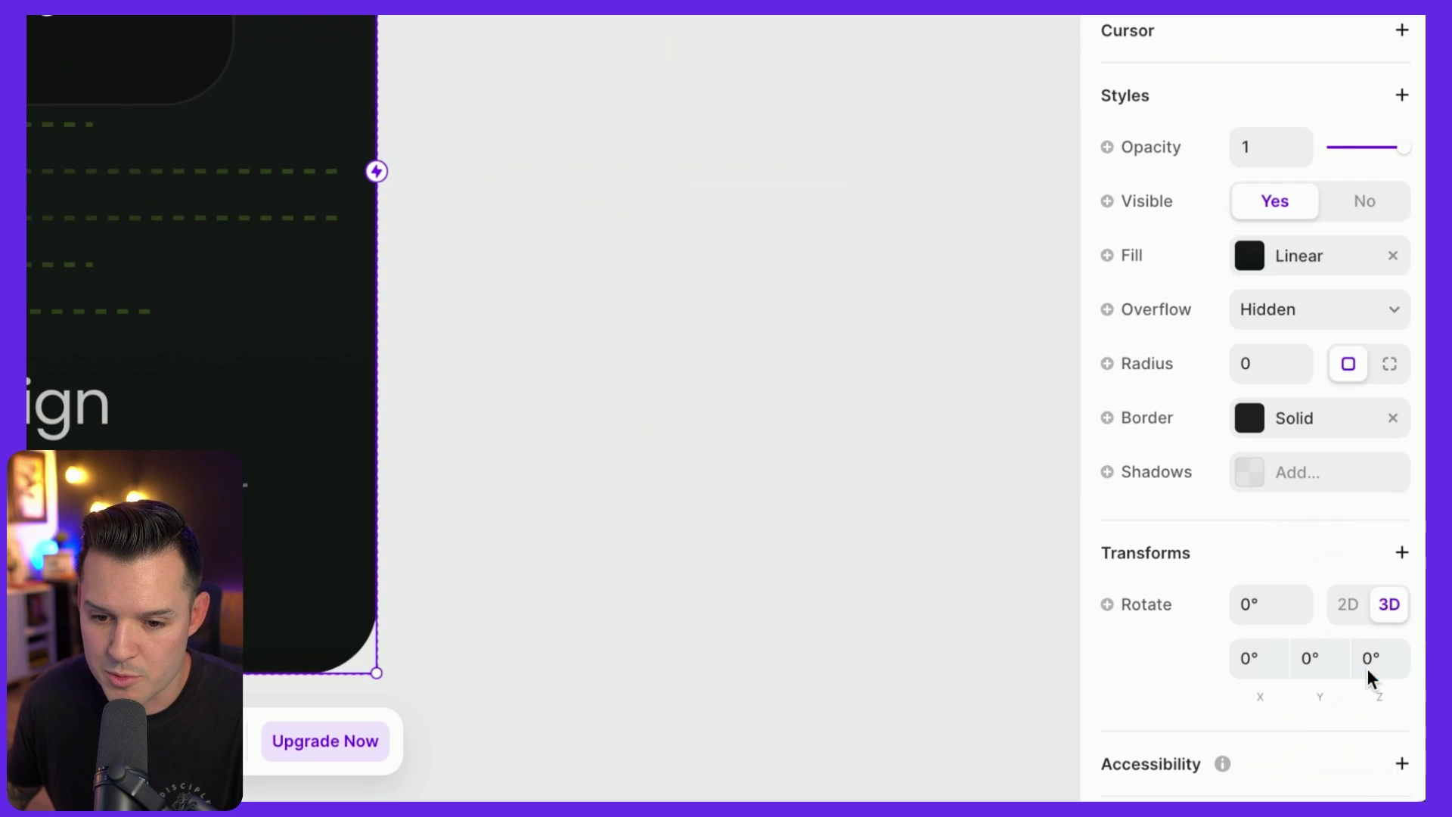
click(1401, 552)
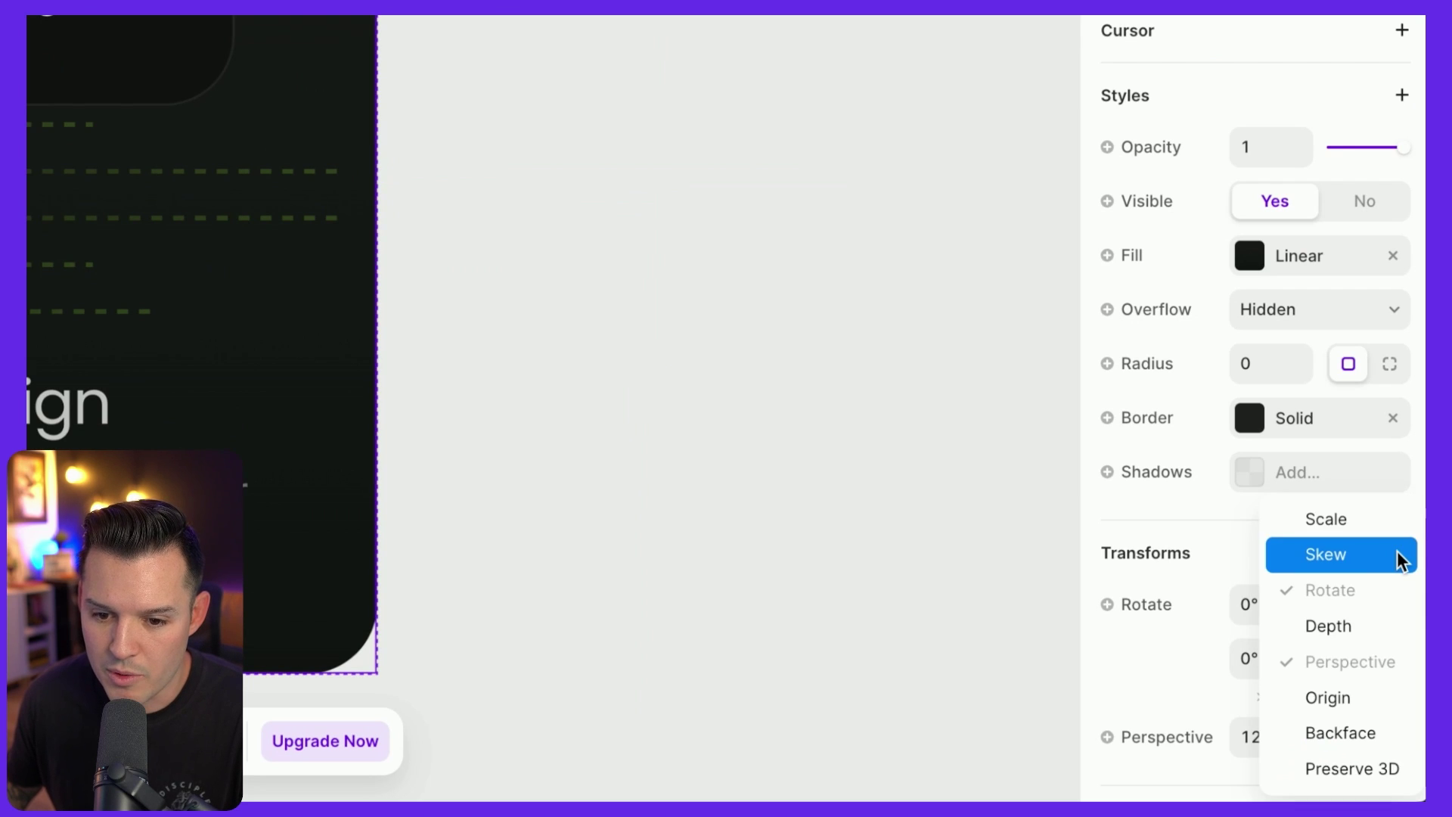
click(1341, 528)
click(1401, 553)
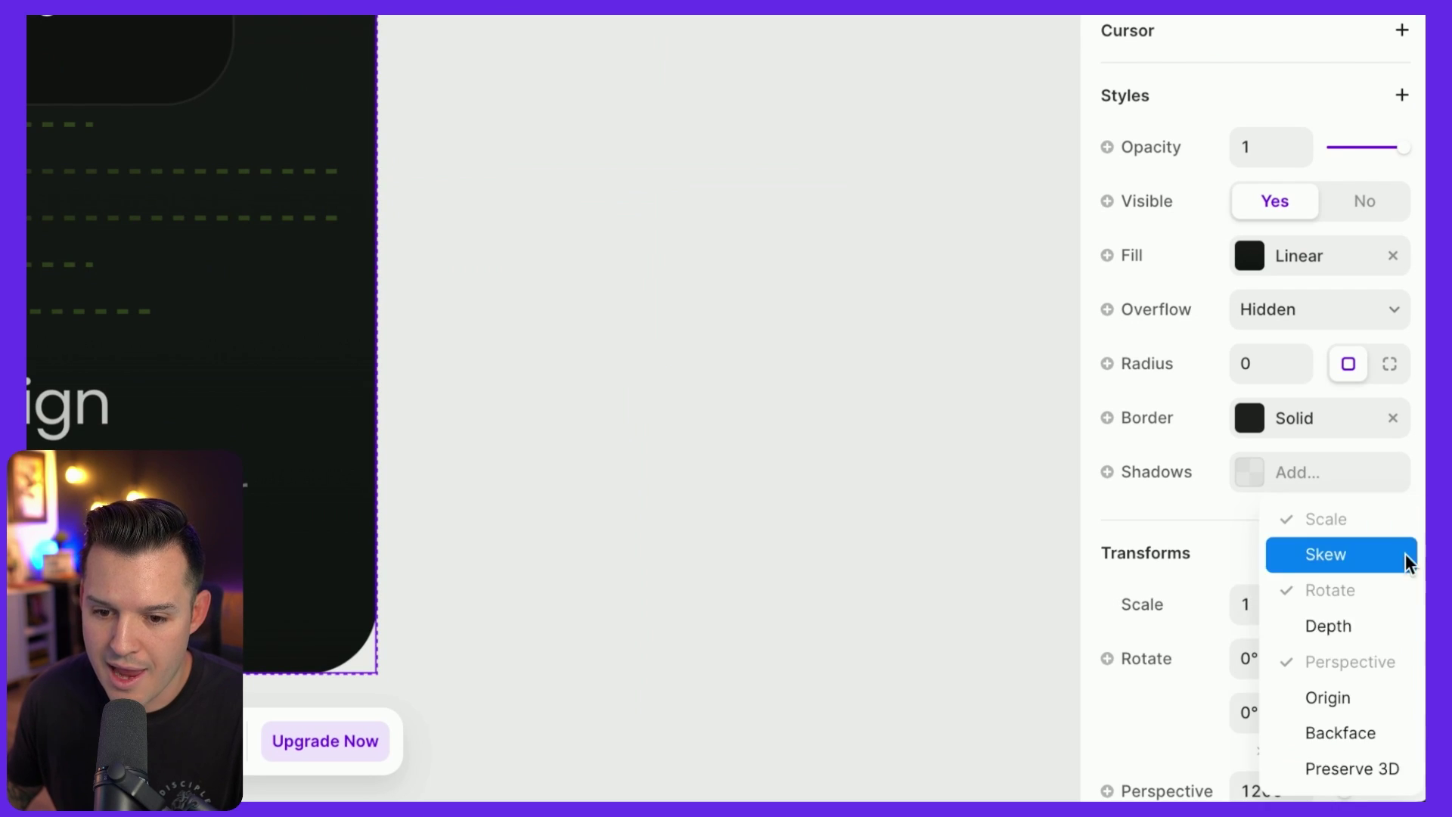
click(1352, 768)
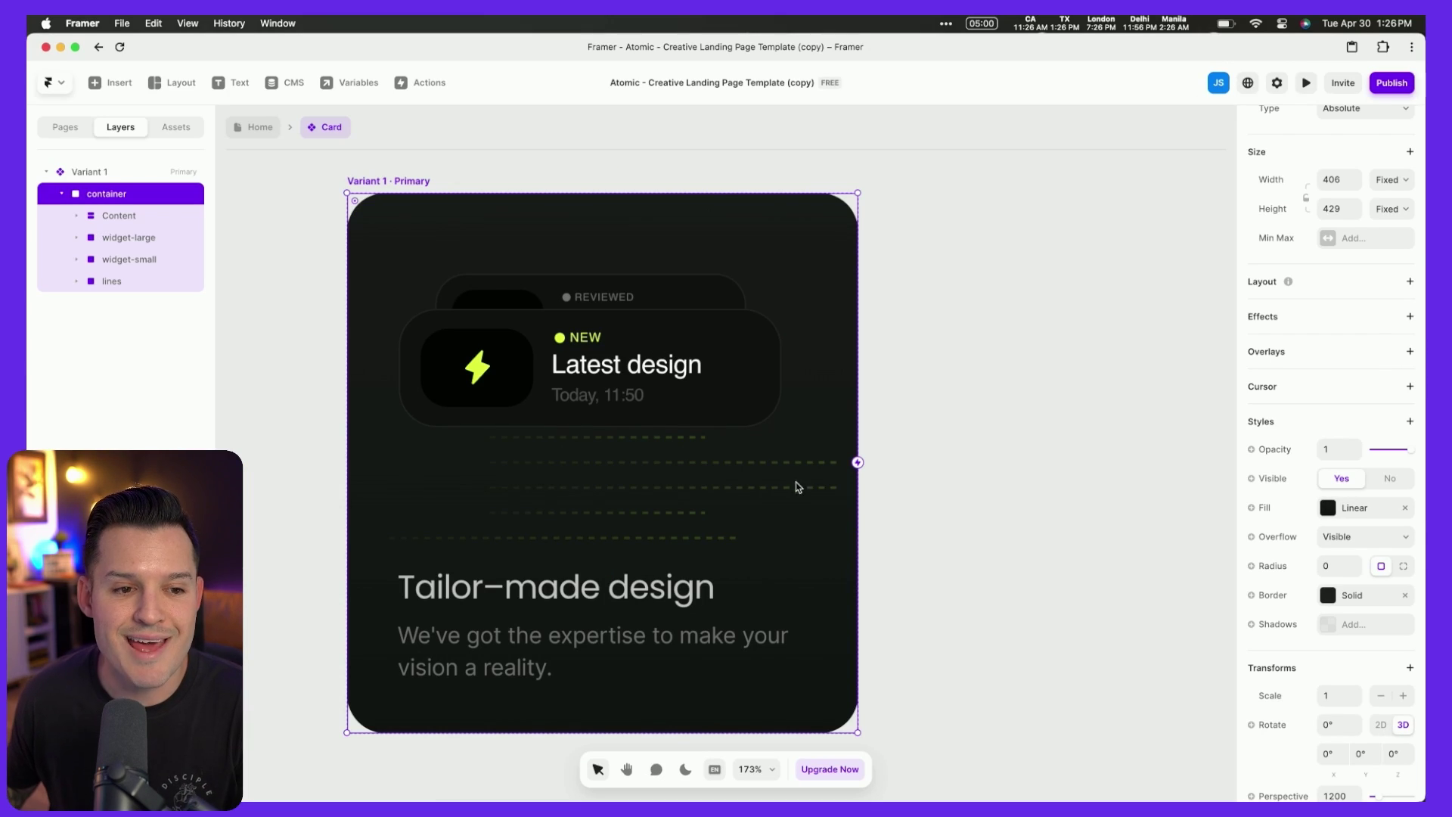
Rename Variant 1 to 'closed', add a second variant named 'open', and select its container.
double_click(83, 173)
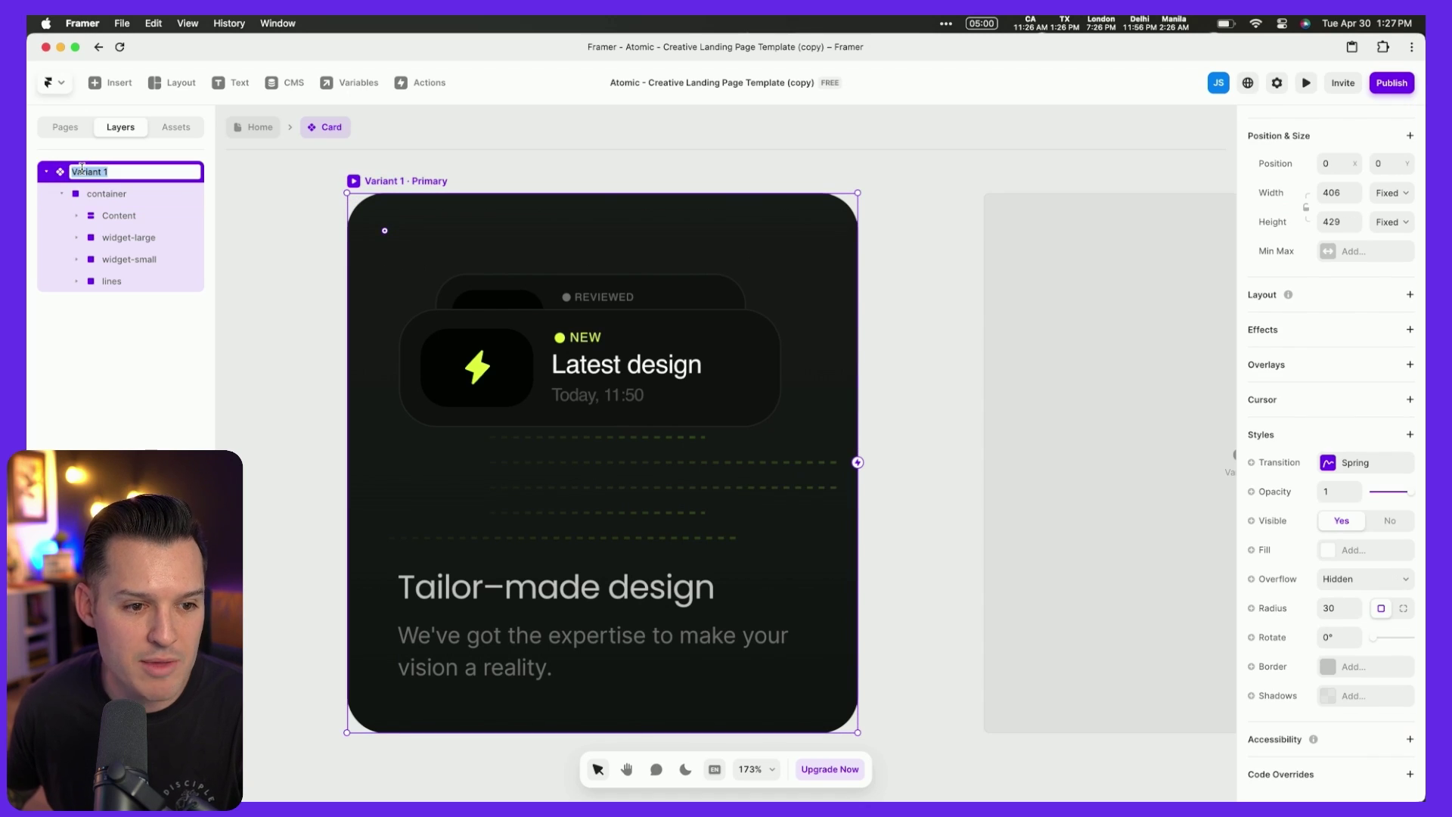
key(Return)
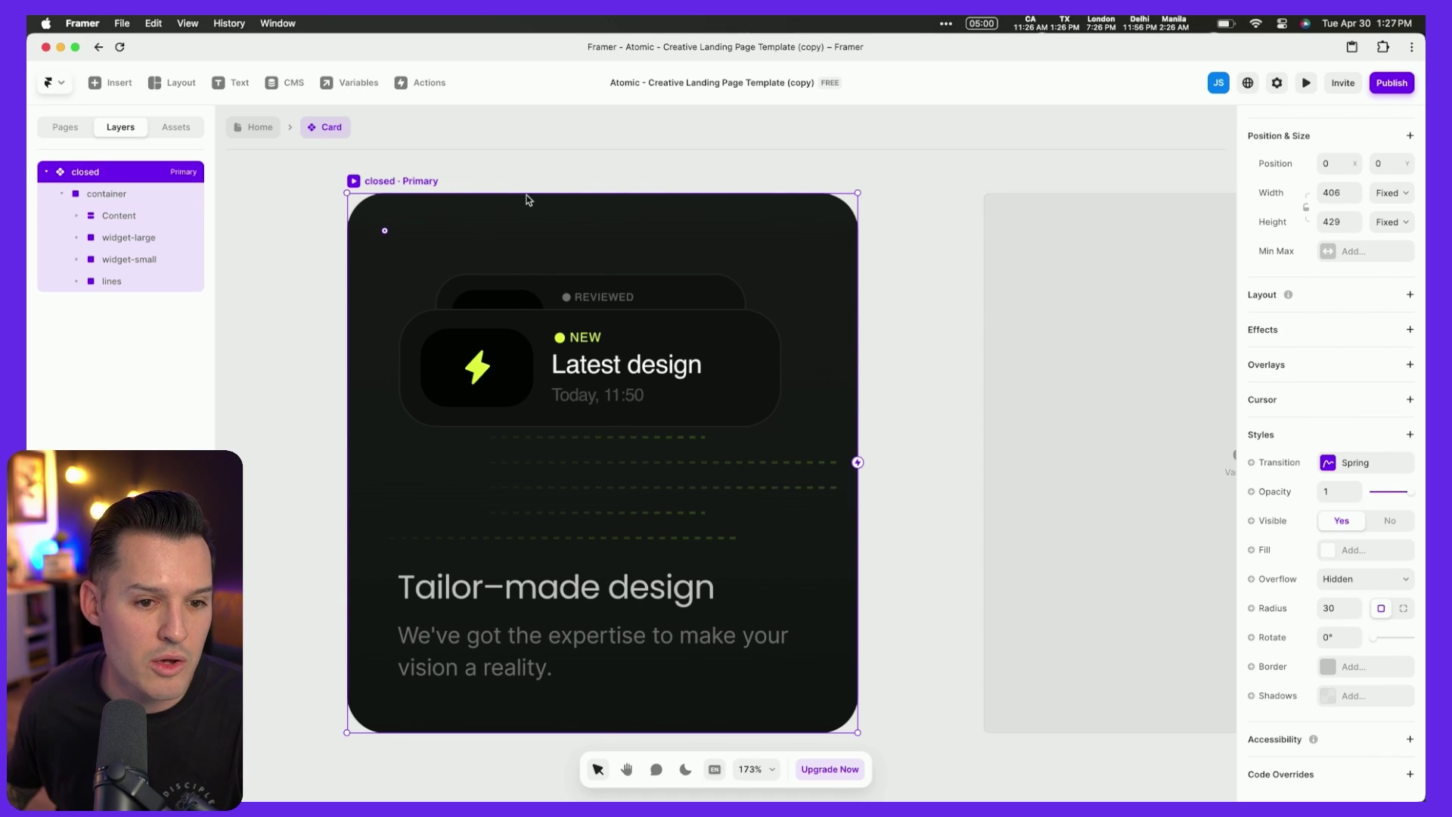
click(1123, 376)
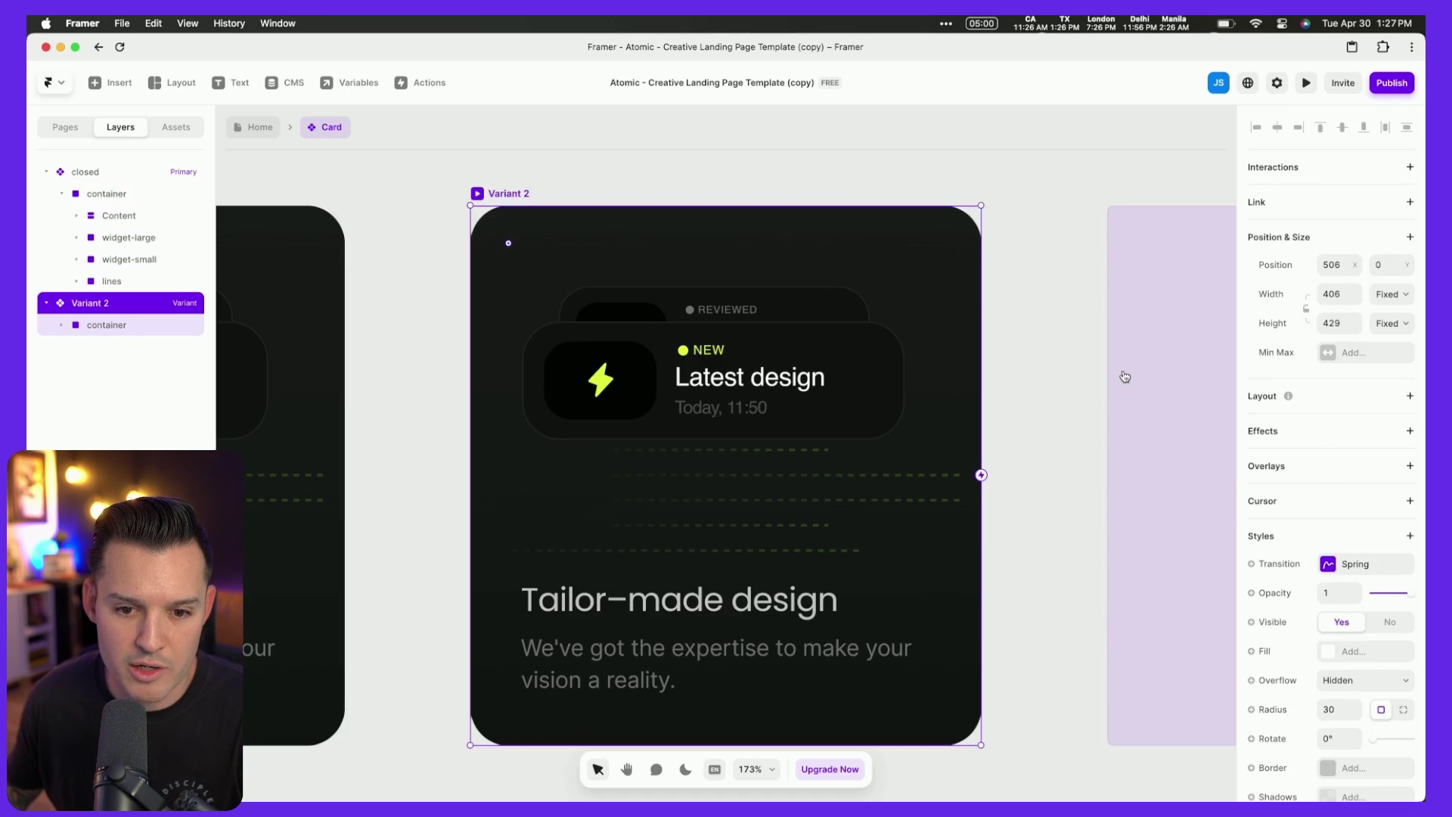
double_click(83, 304)
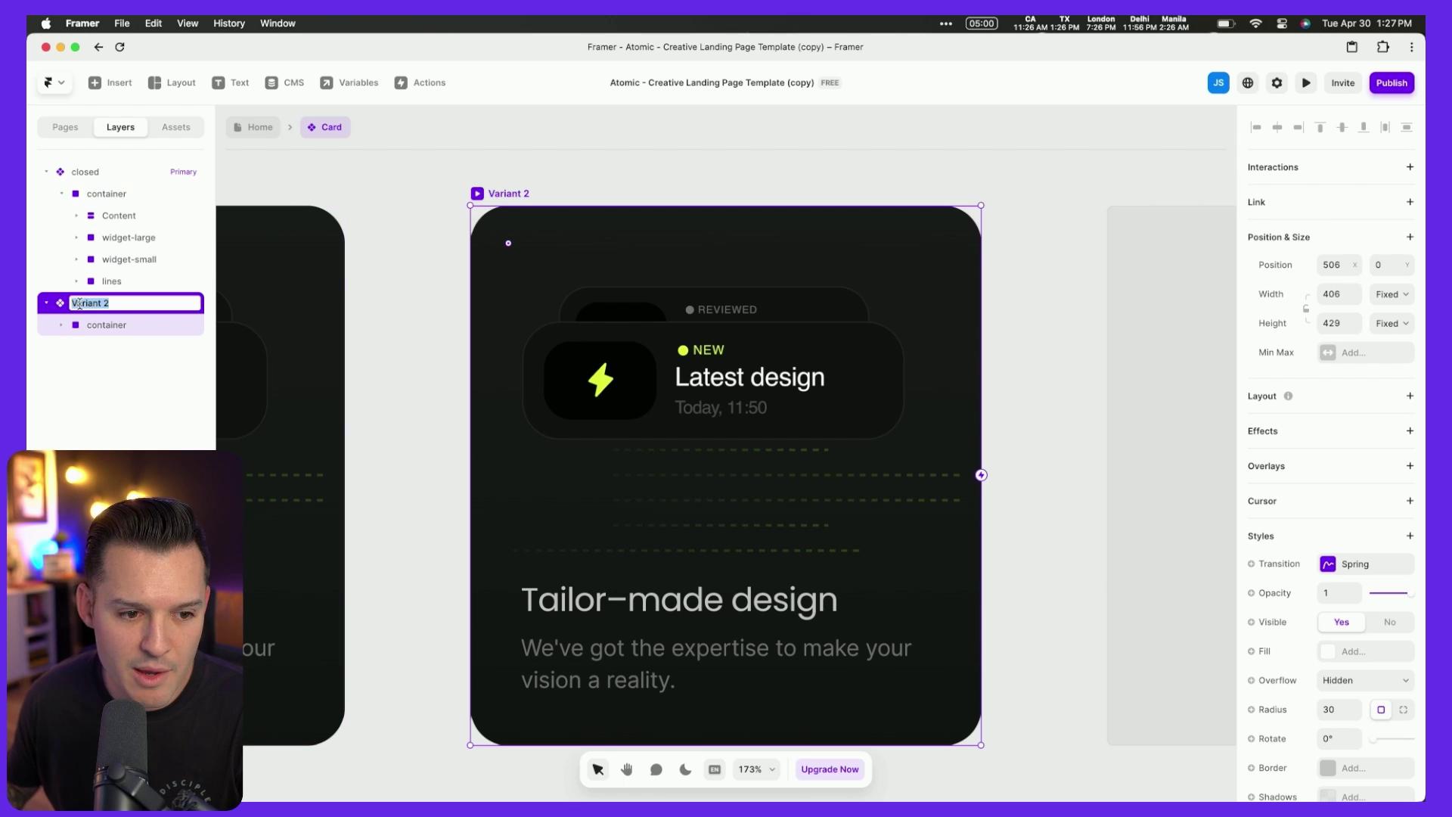
key(Return)
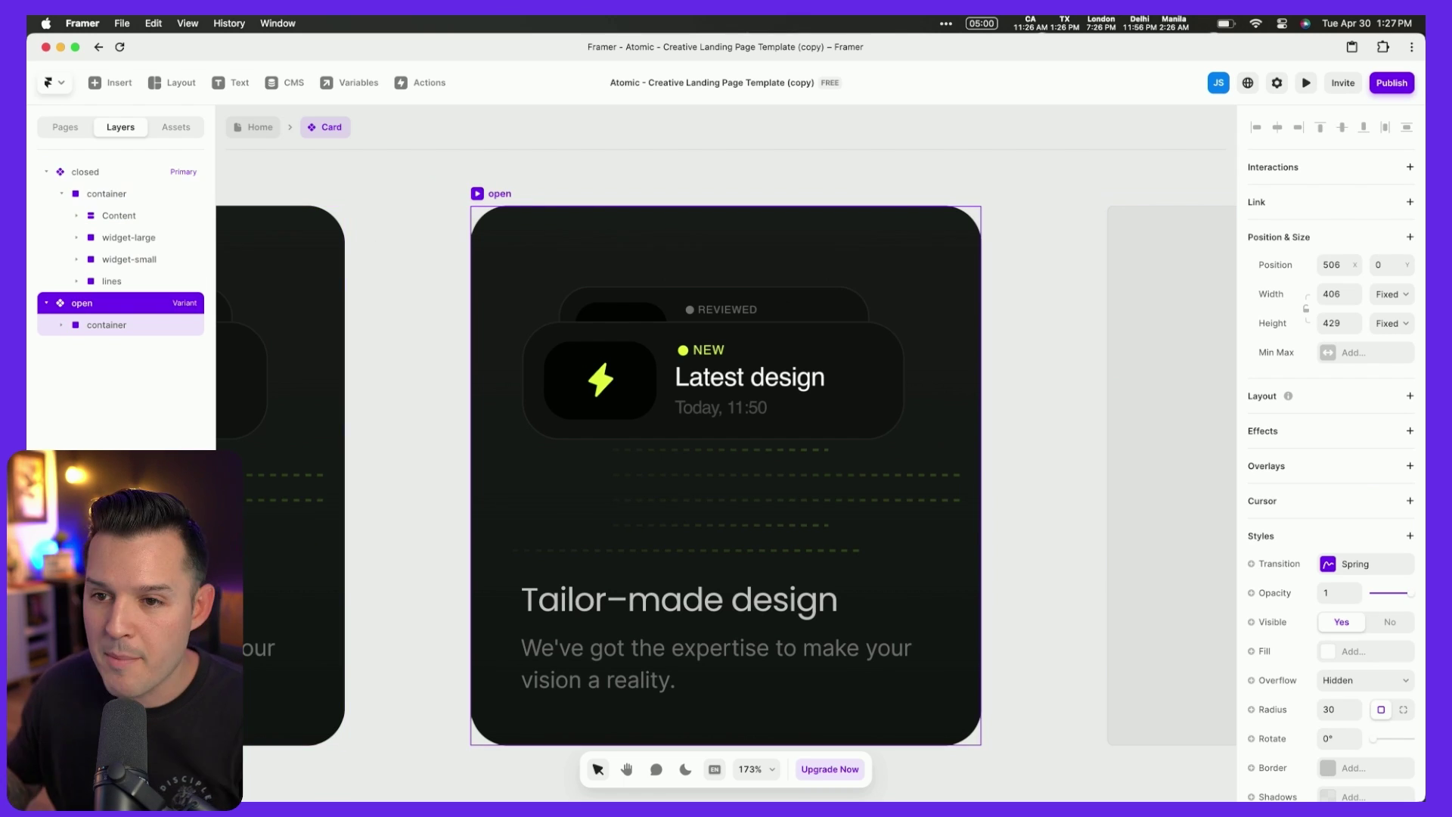
scroll(442, 455, left, 5)
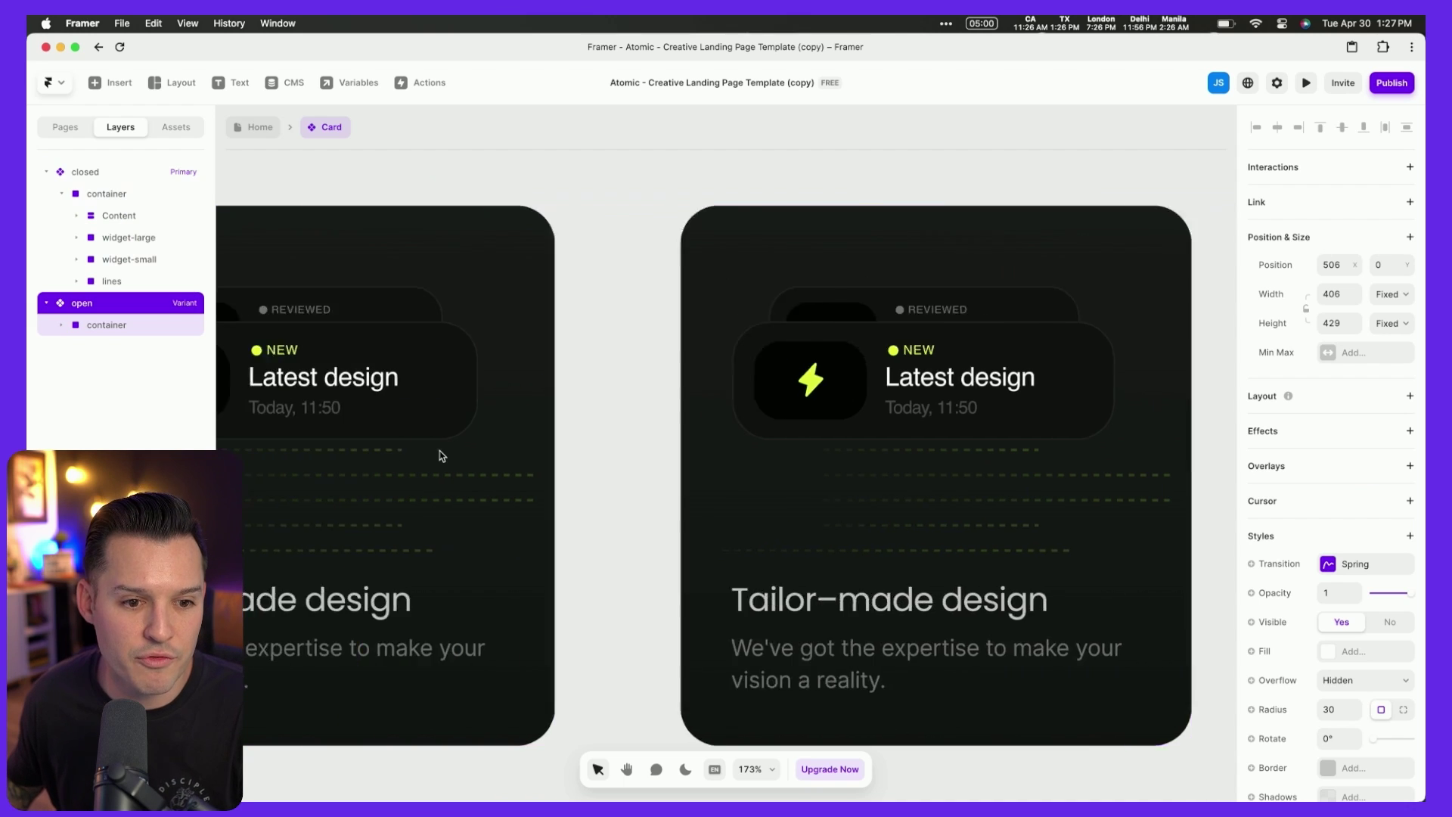
scroll(442, 455, left, 3)
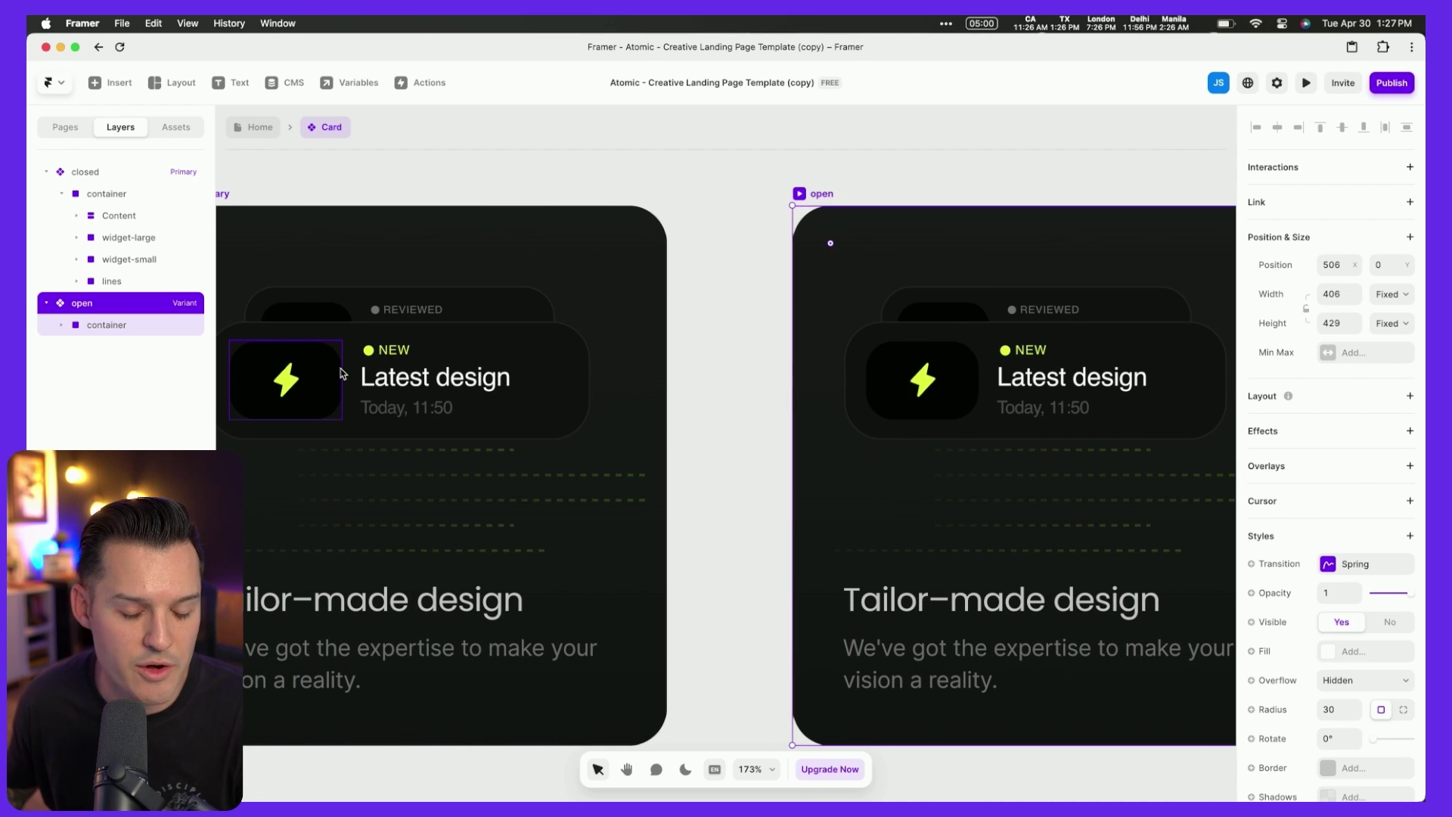
scroll(981, 429, right, 3)
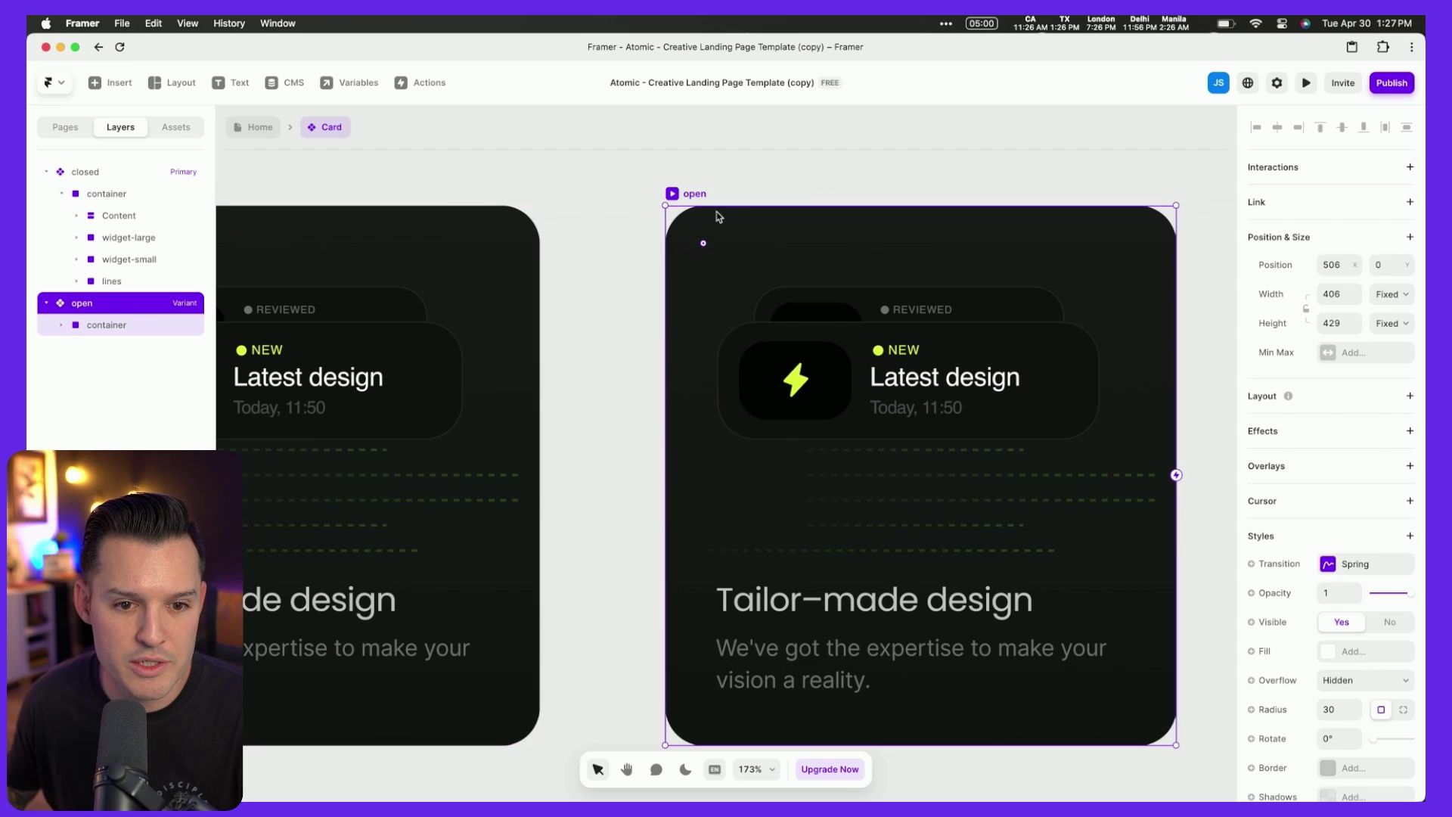
click(98, 328)
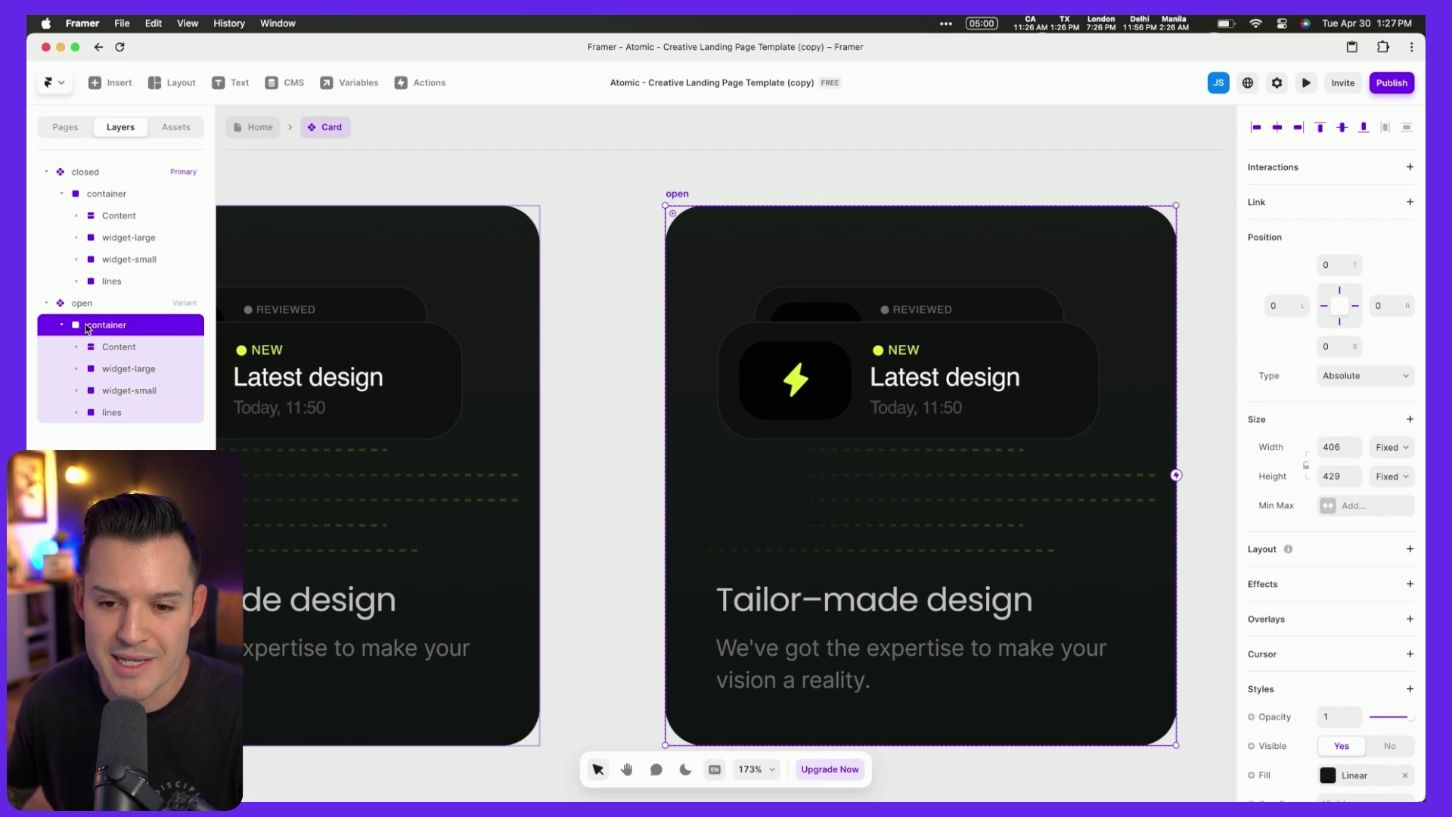
Rotate the open variant's container 20° on X and -20° on Y.
scroll(1372, 703, down, 5)
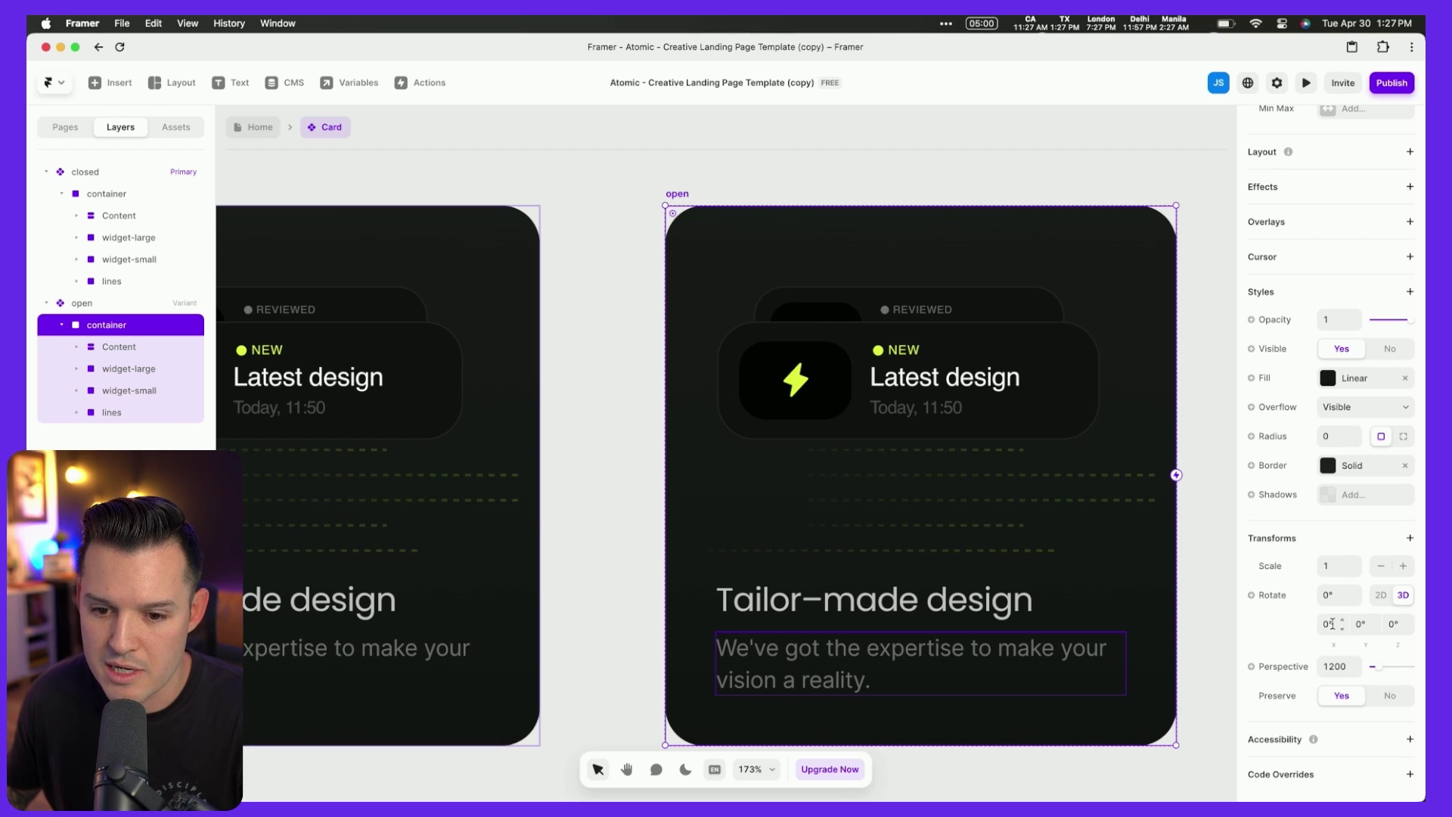
text(10)
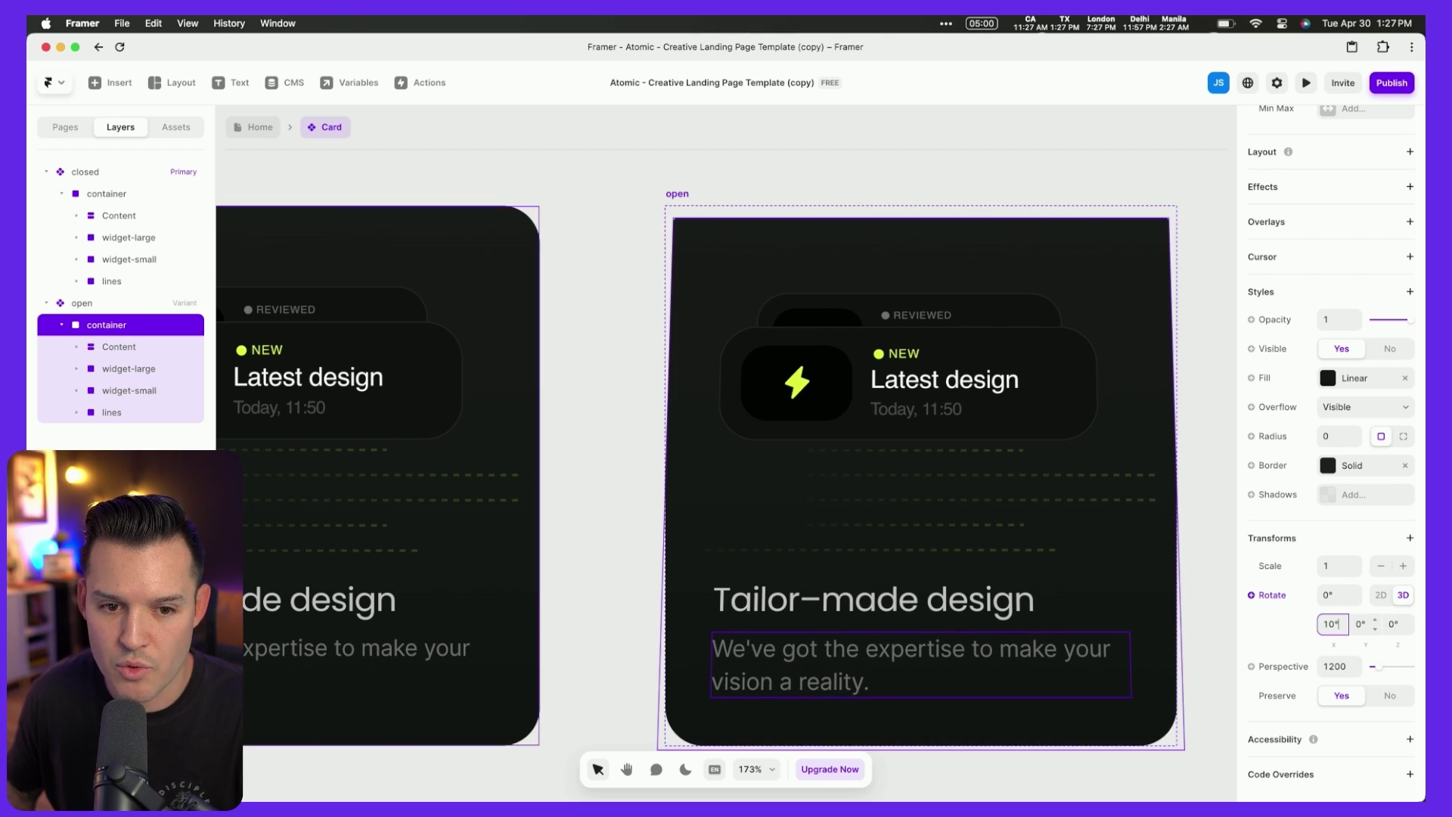
key(shift+Up)
click(1369, 623)
key(shift+Down)
key(shift+Down)
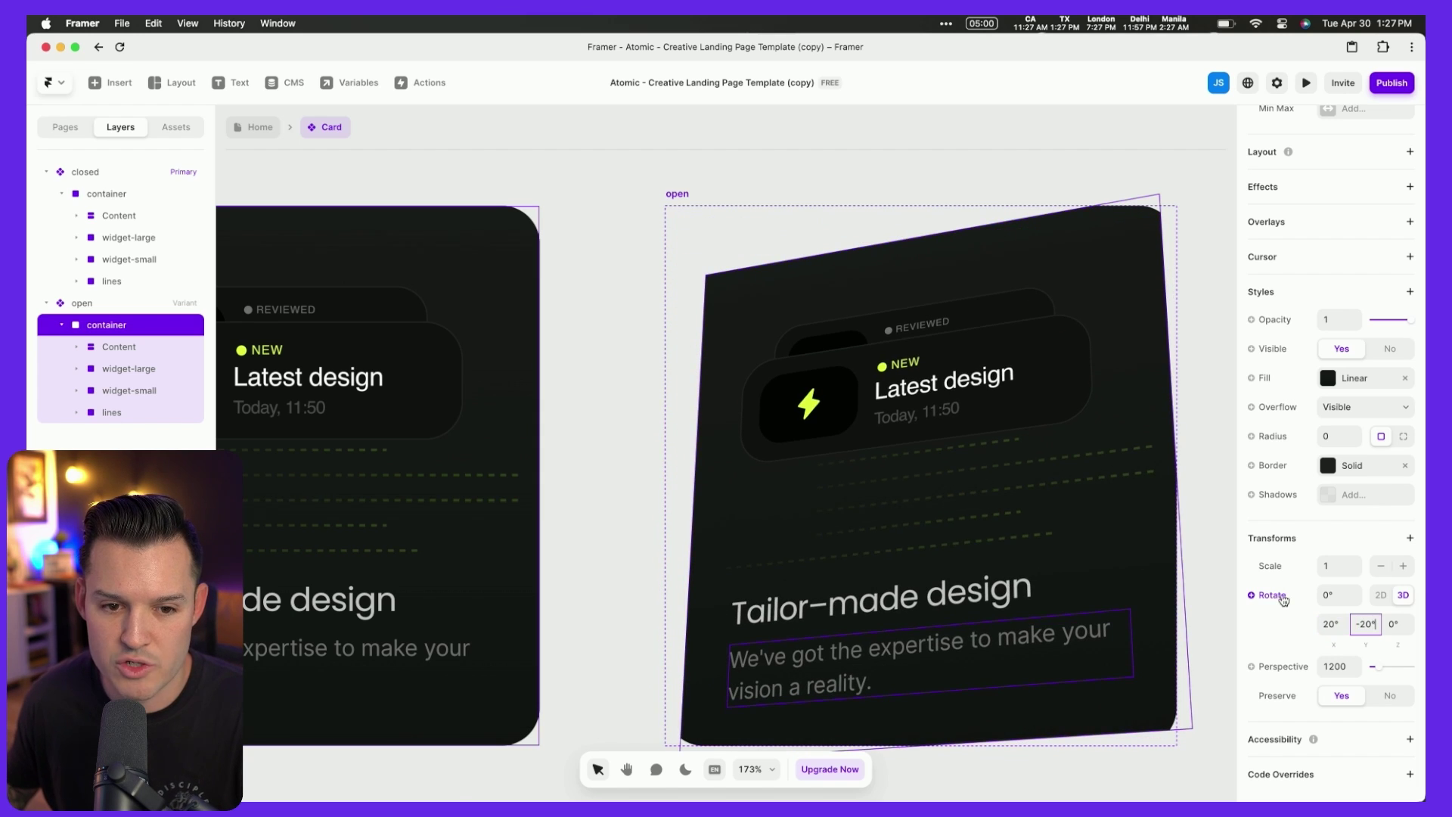
scroll(975, 412, left, 5)
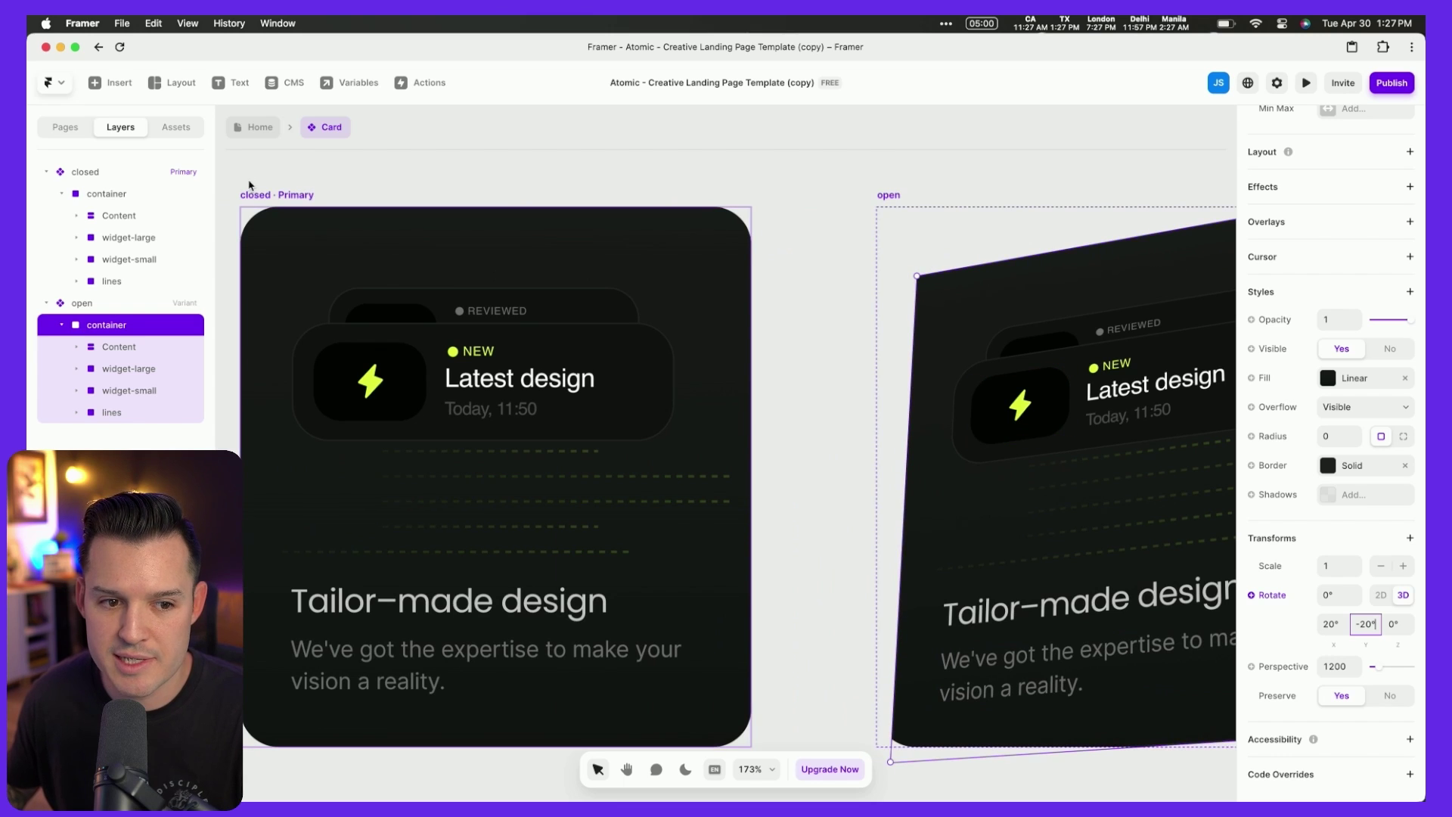
click(276, 195)
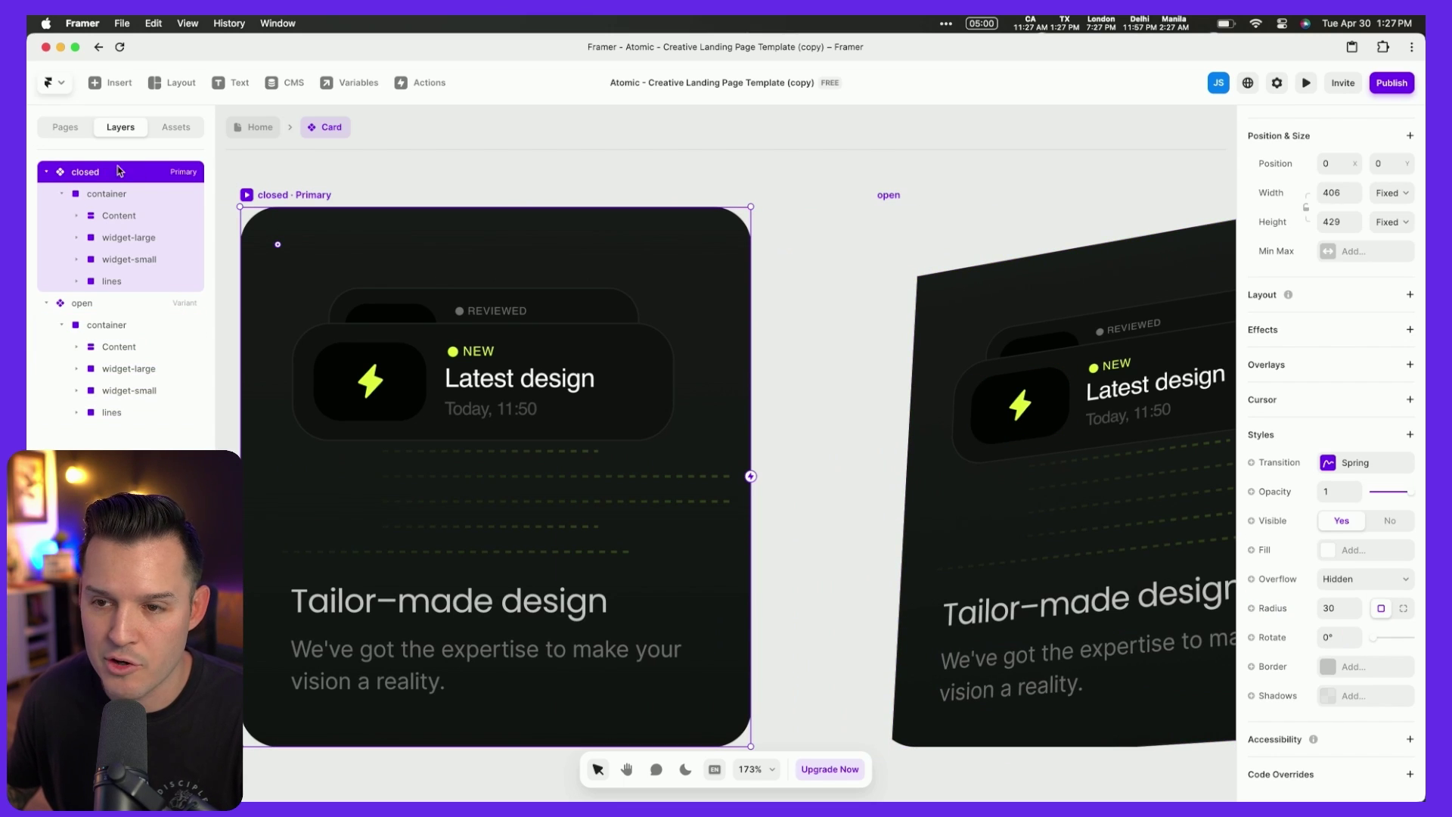
Set the closed variant's Overflow to Visible.
click(1364, 582)
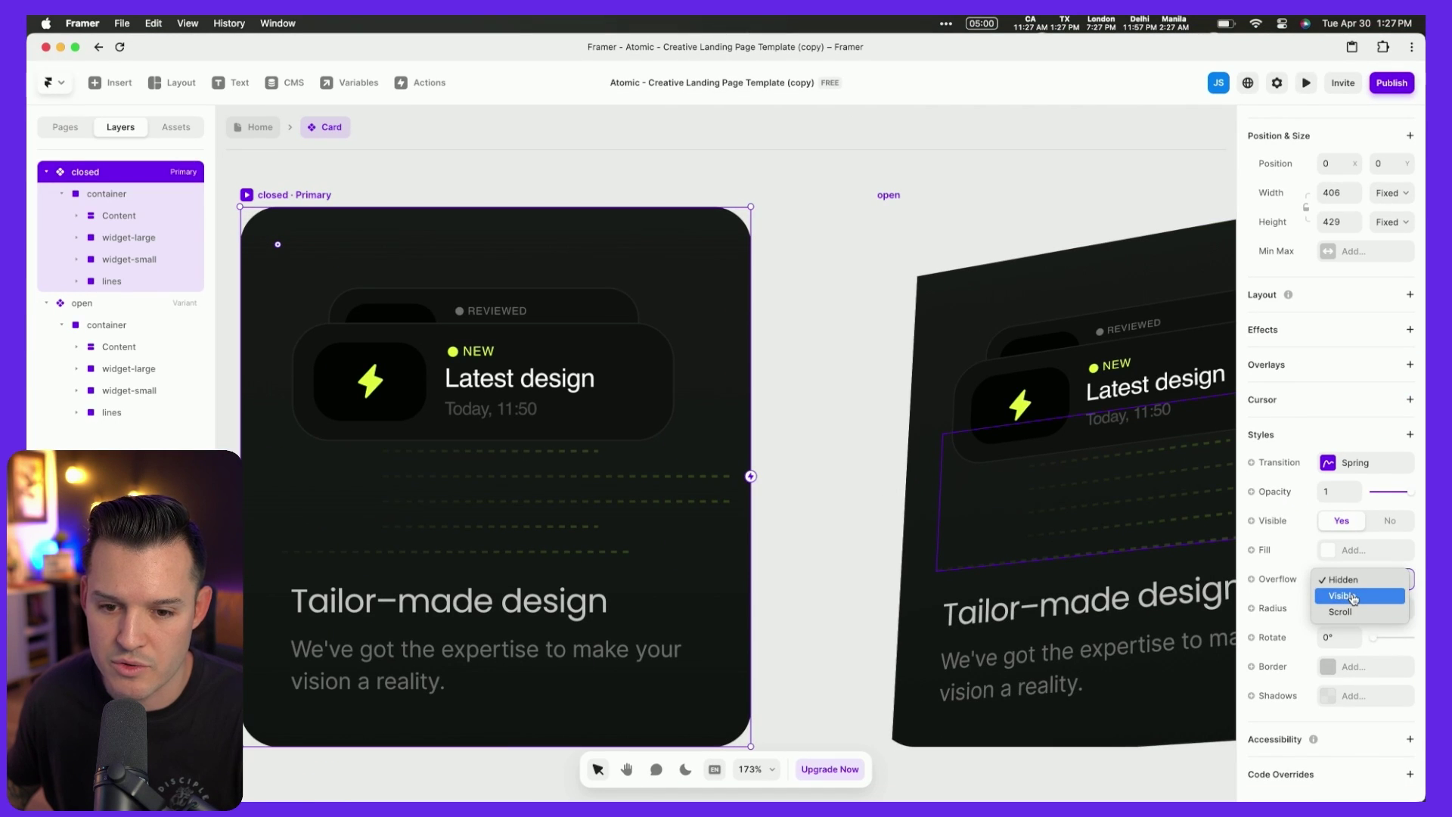
click(1255, 605)
scroll(1086, 560, right, 5)
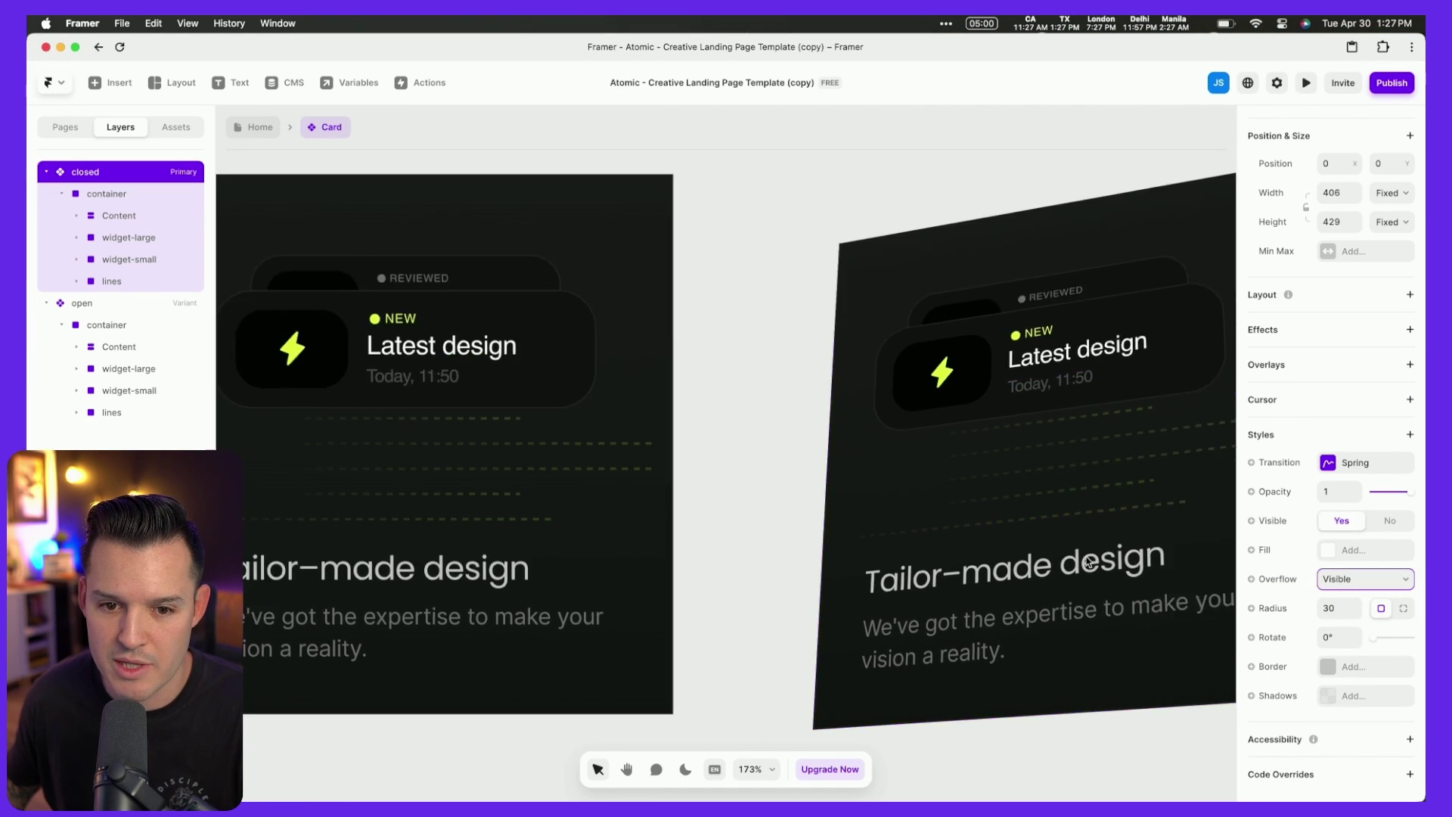
scroll(764, 262, left, 8)
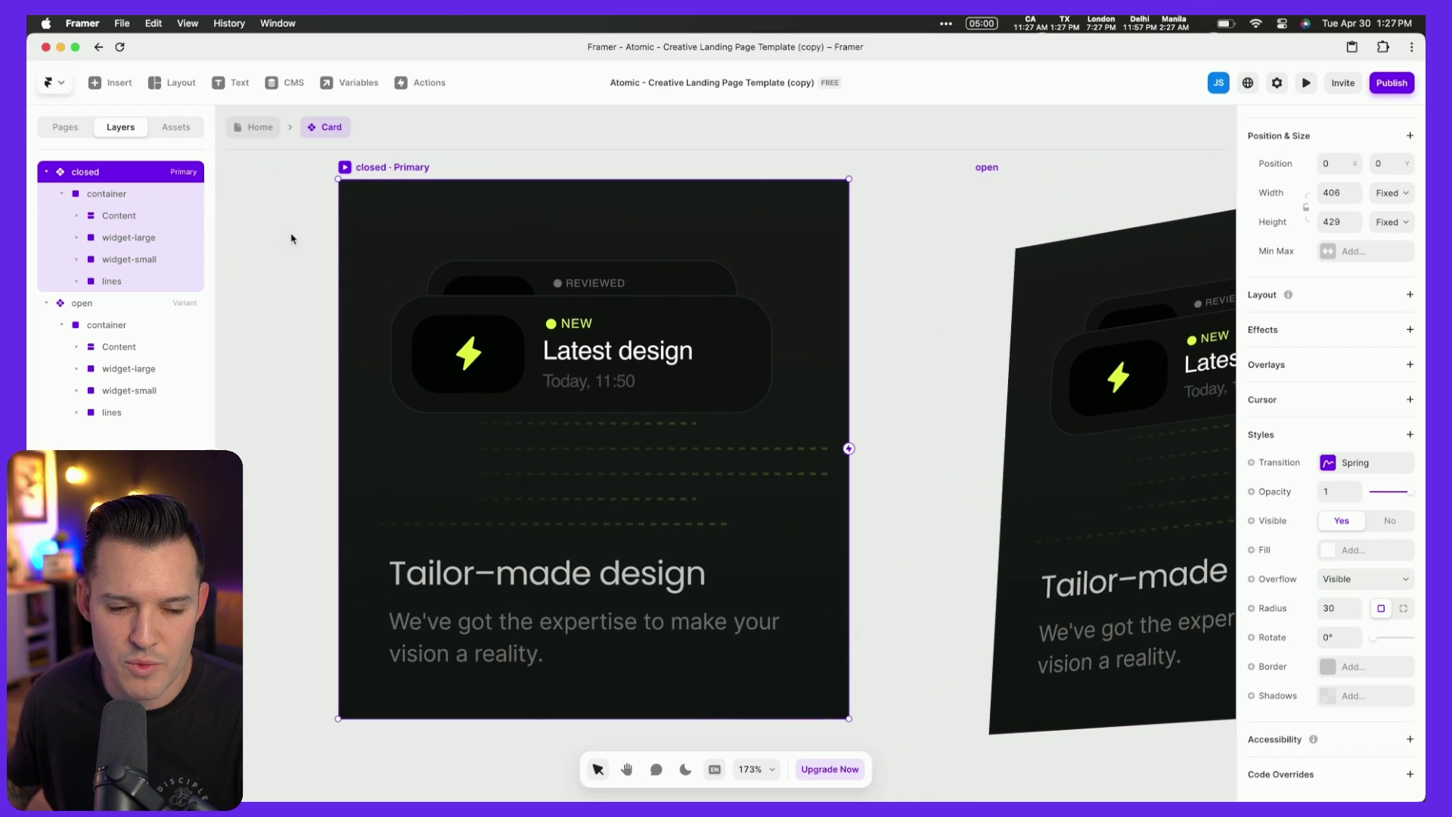
Give the closed variant's card container a corner radius of 30.
click(110, 195)
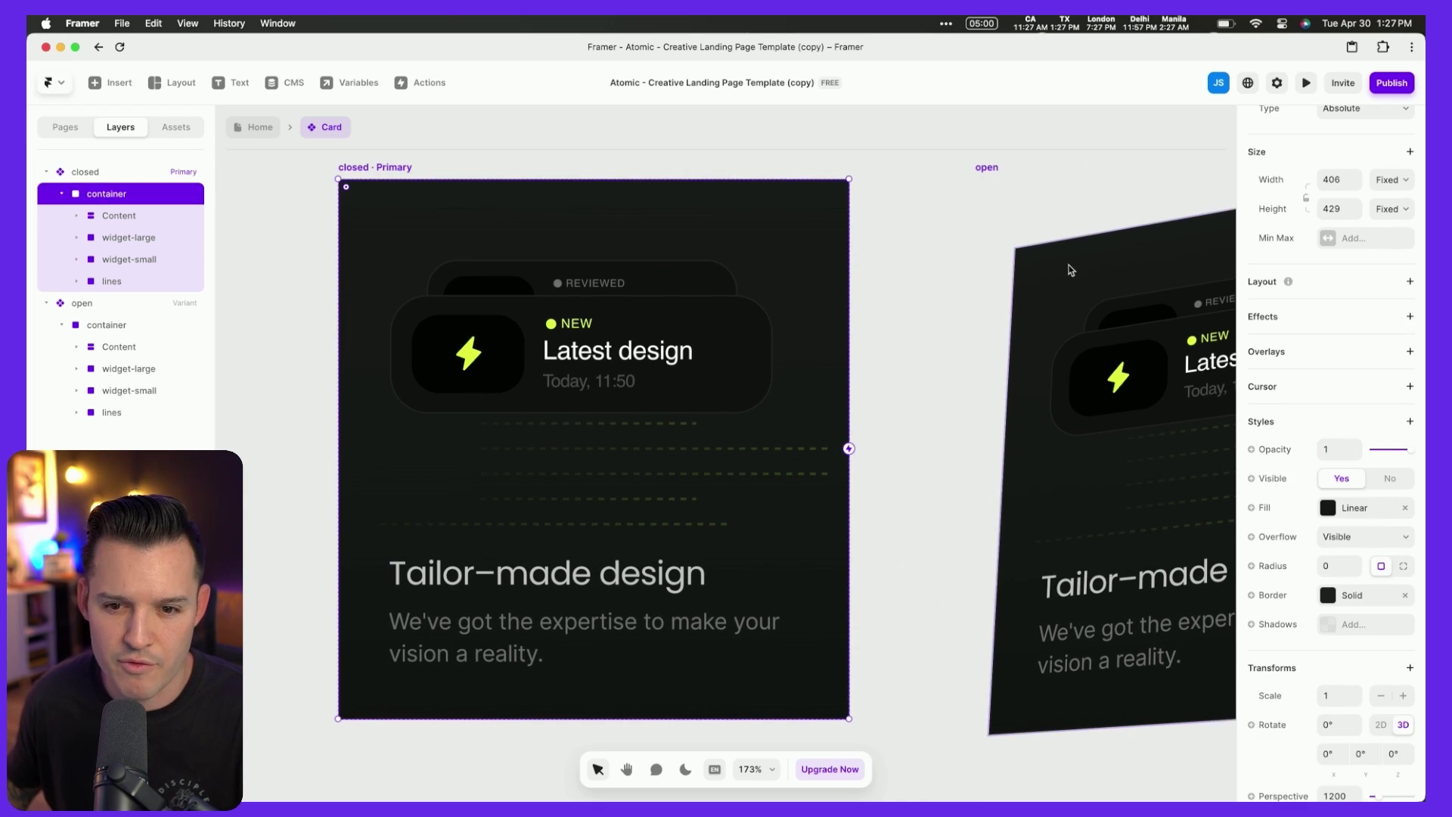
scroll(1370, 521, up, 5)
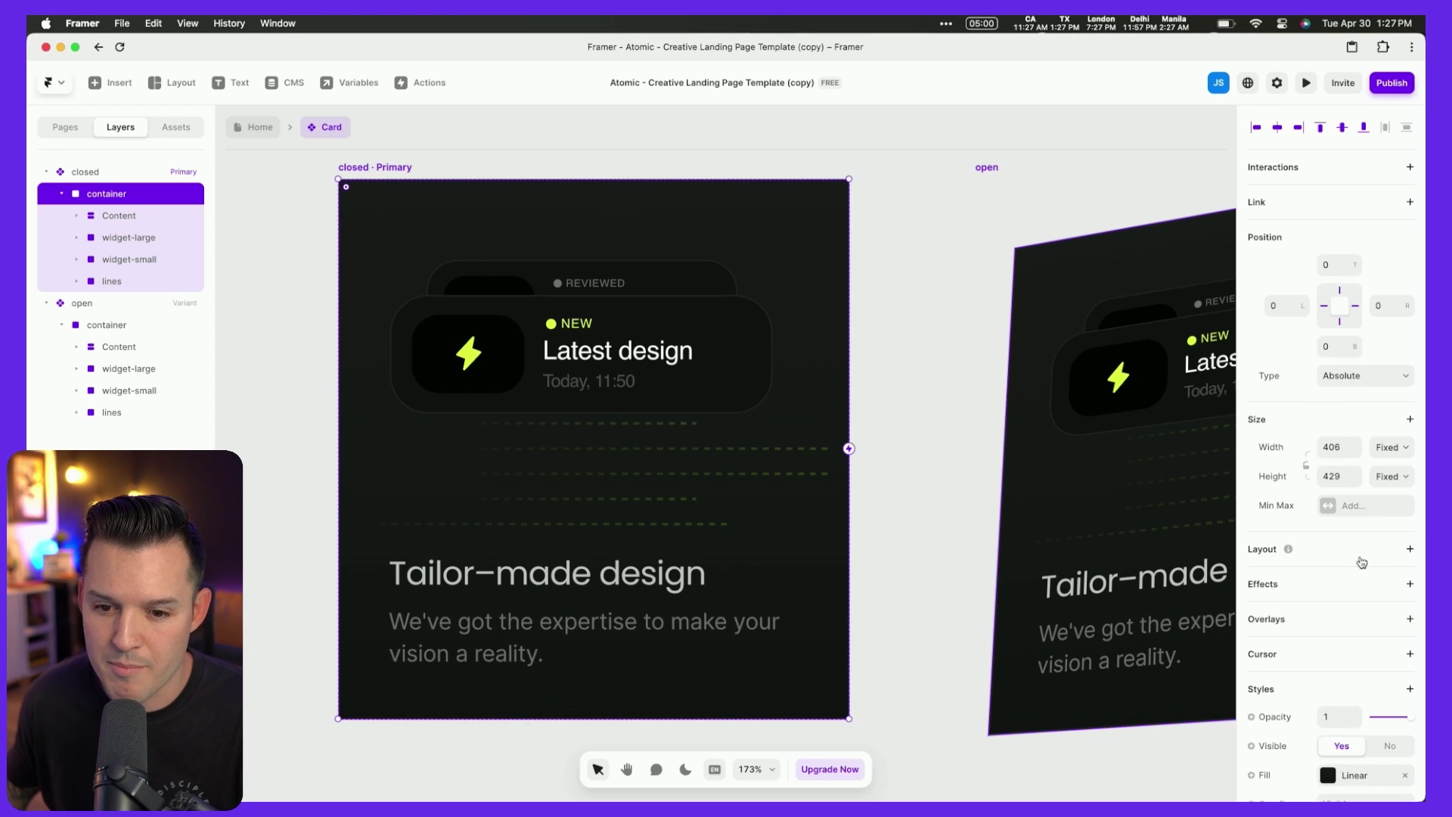
scroll(1361, 561, down, 8)
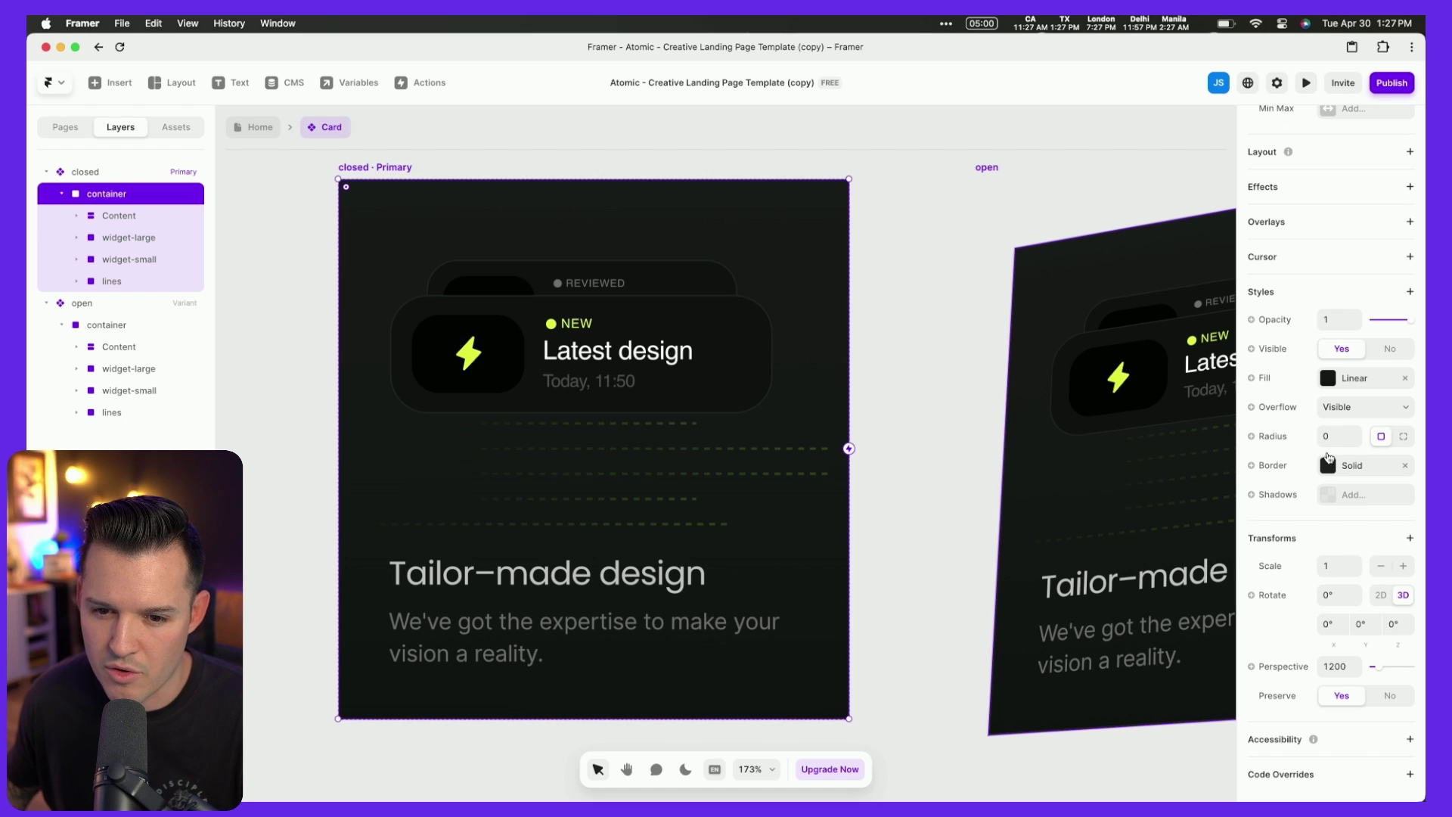
key(Tab)
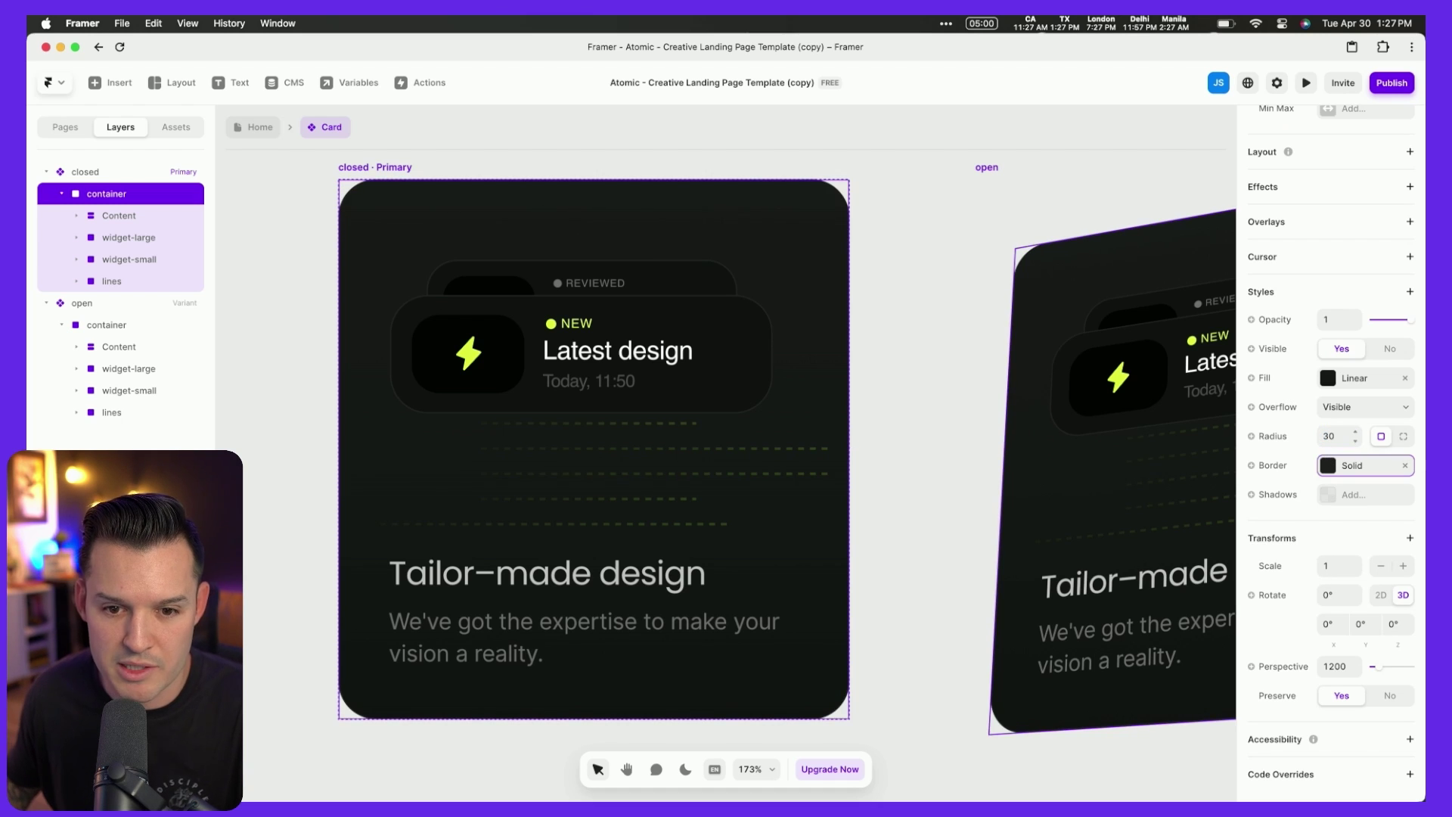
scroll(1043, 378, right, 3)
scroll(1042, 383, down, 5)
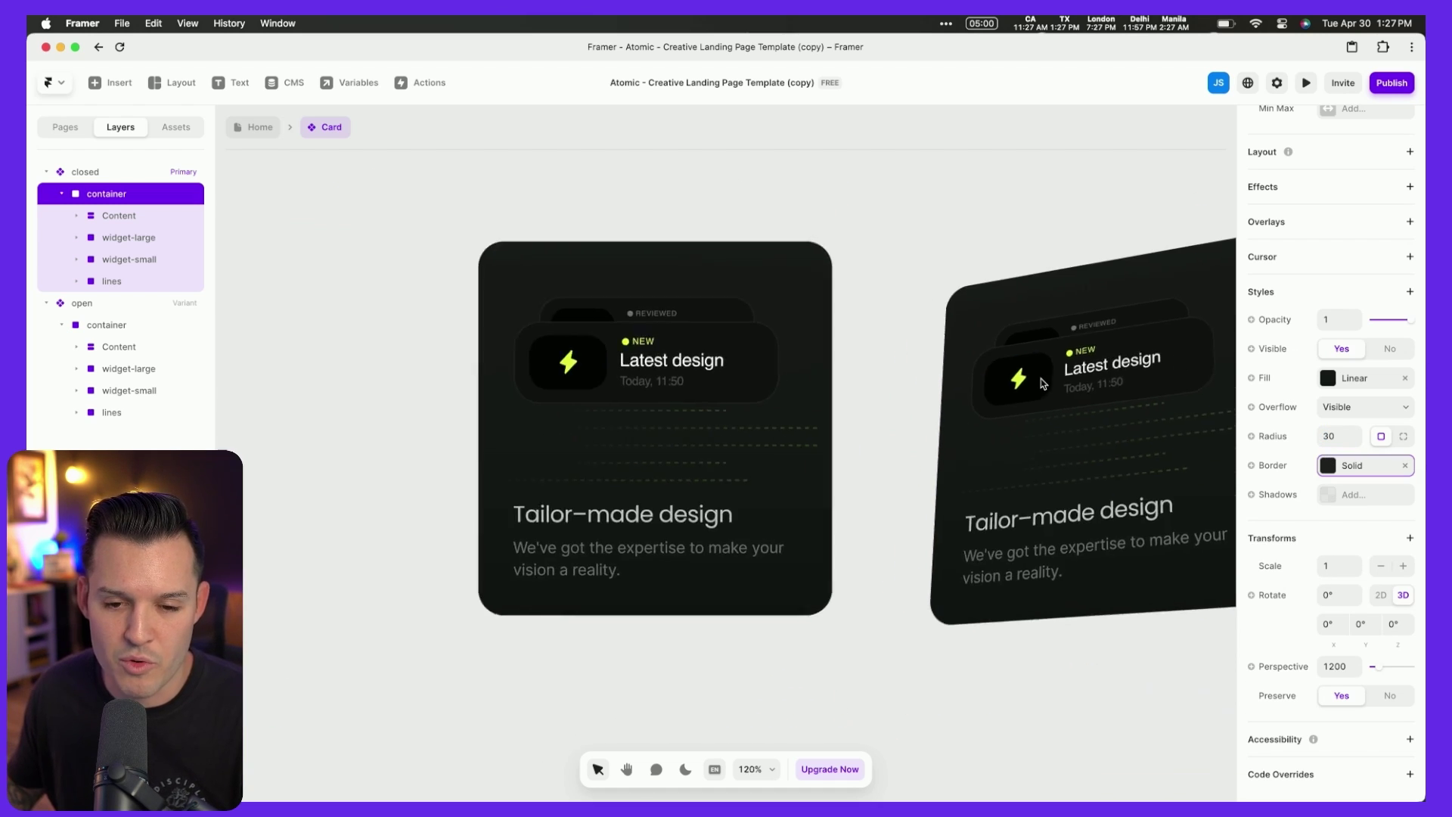
scroll(1043, 382, right, 2)
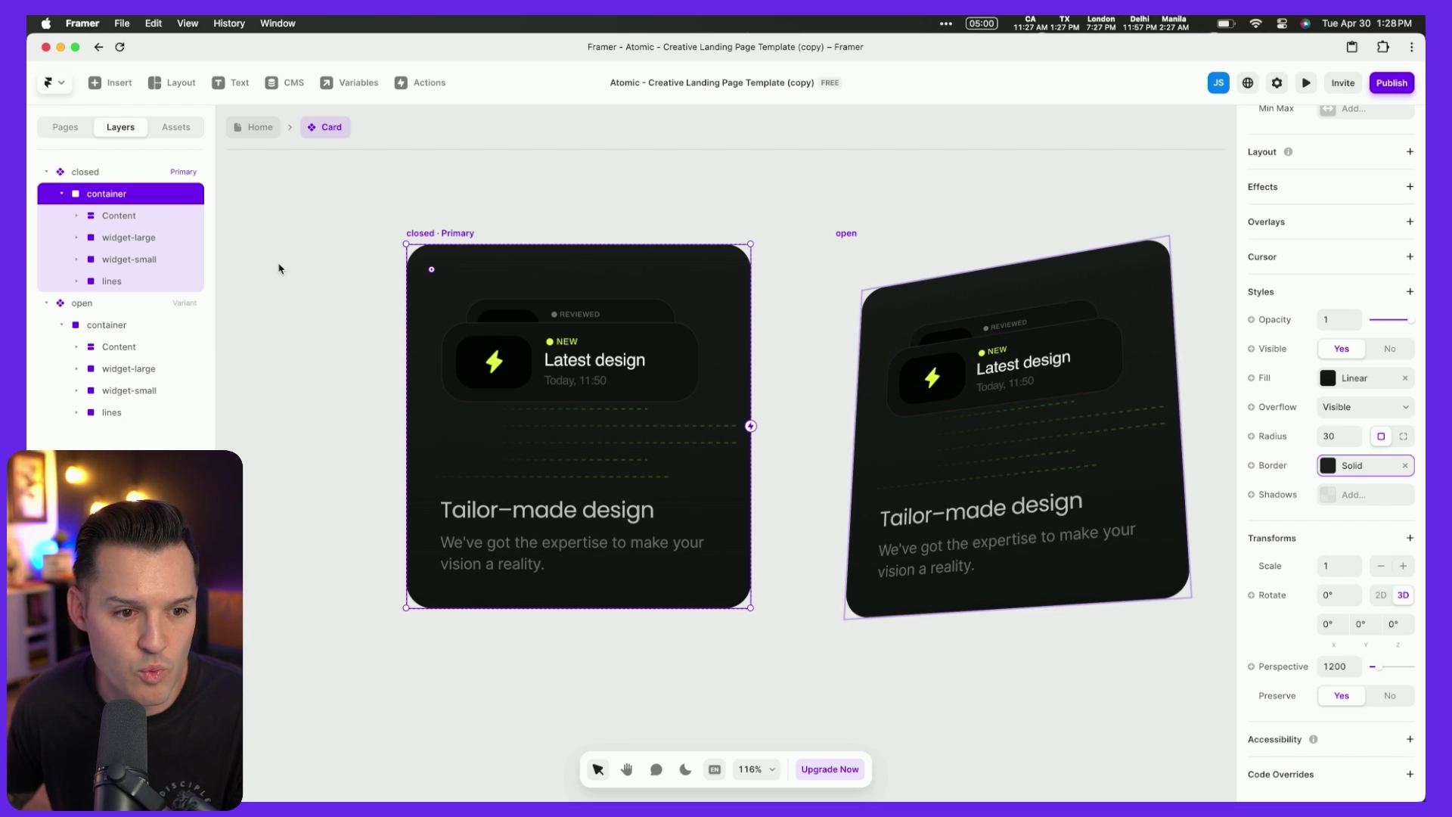
click(937, 302)
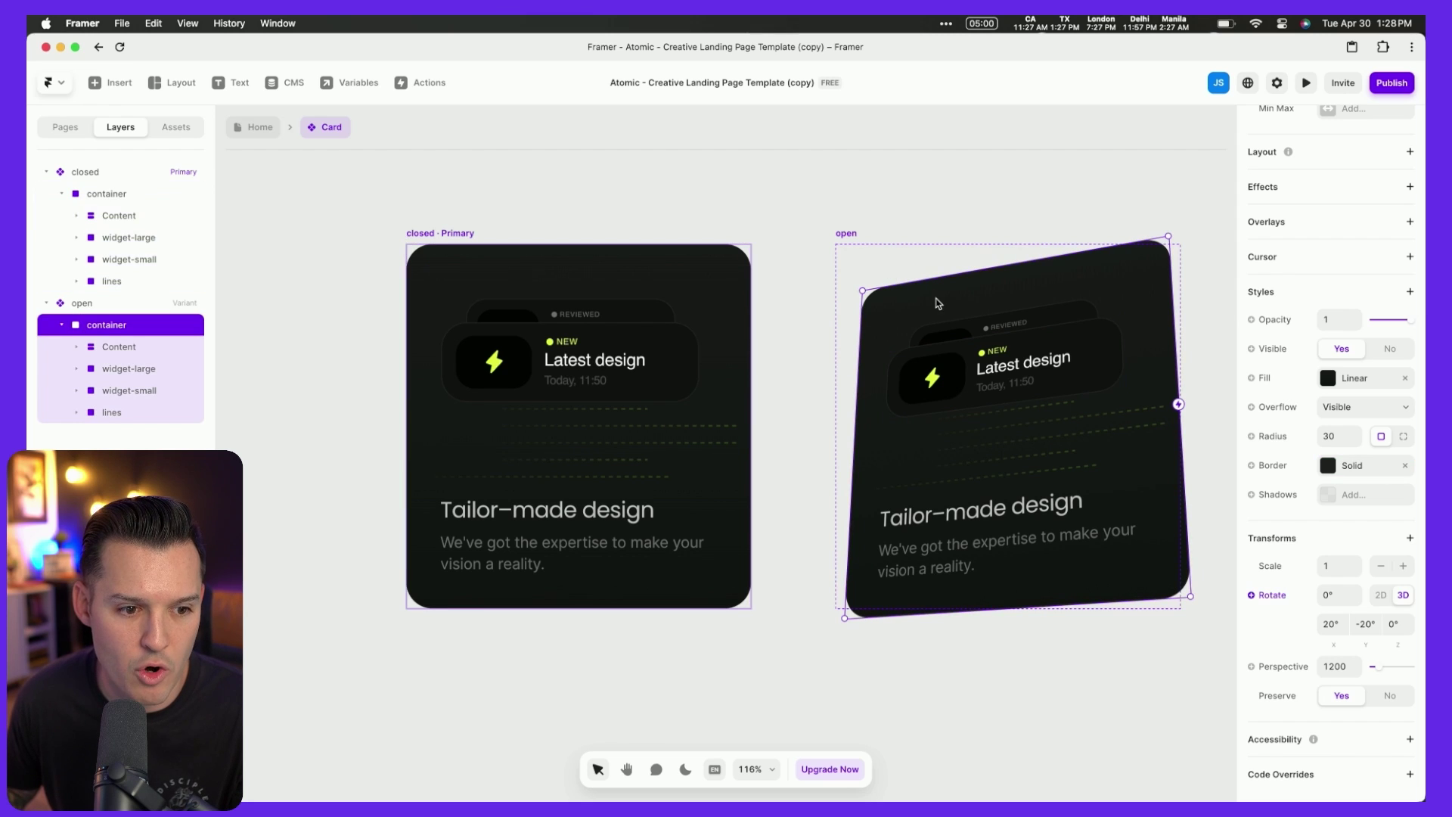
Switch widget-large's rotation to 3D and add Scale and Preserve 3D transforms.
click(121, 369)
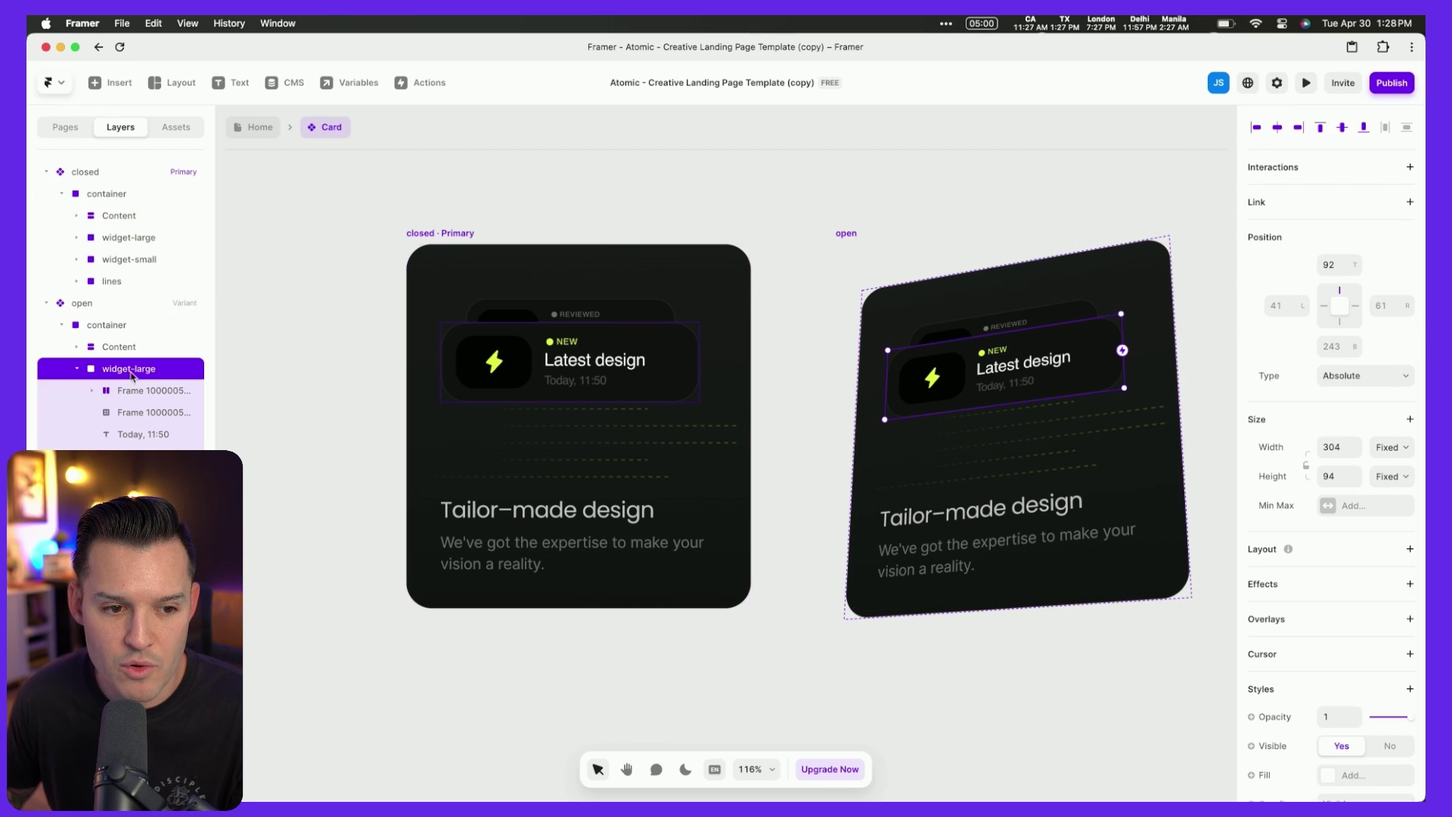
scroll(1422, 618, down, 4)
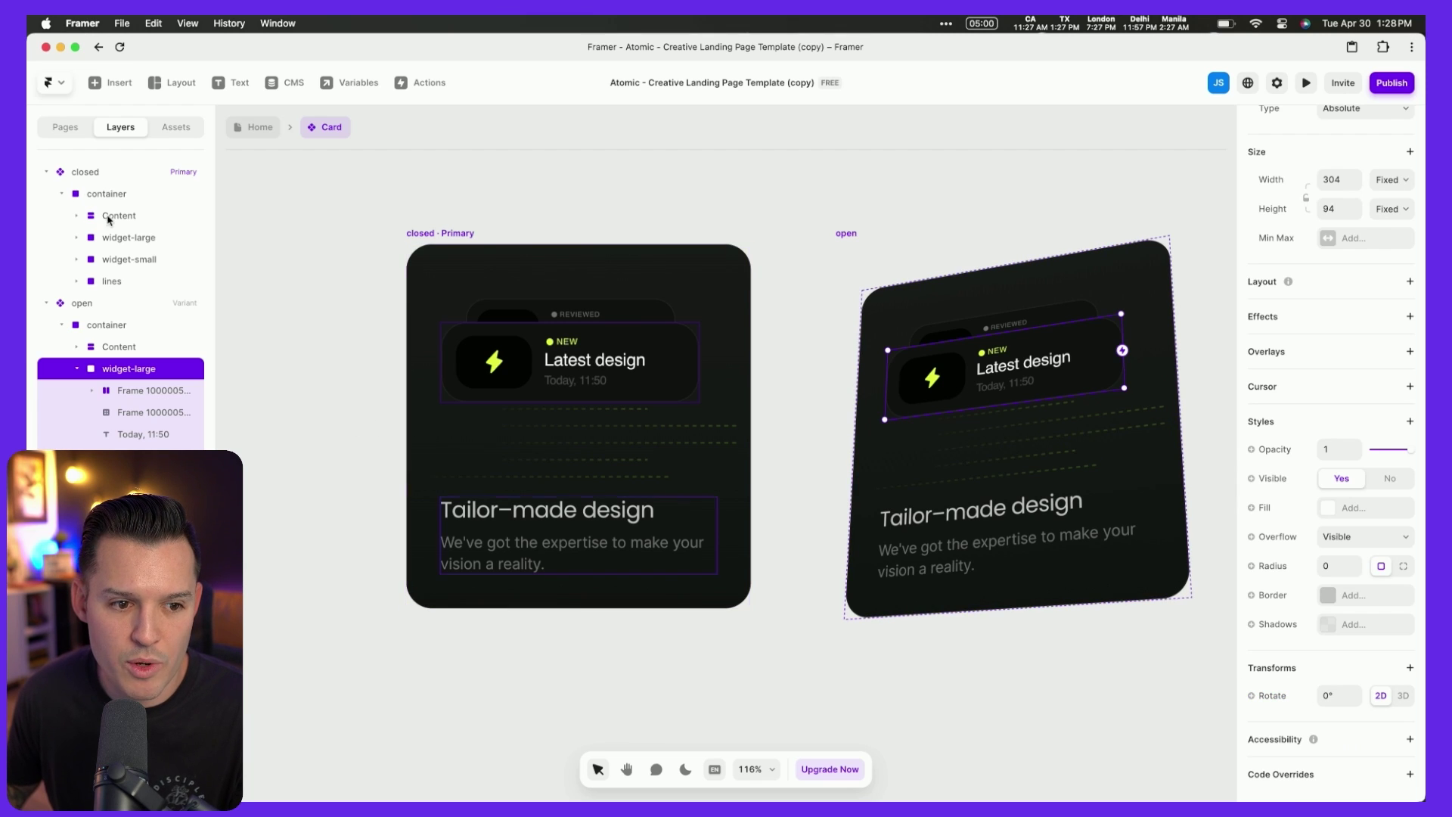
click(118, 239)
scroll(1344, 695, down, 5)
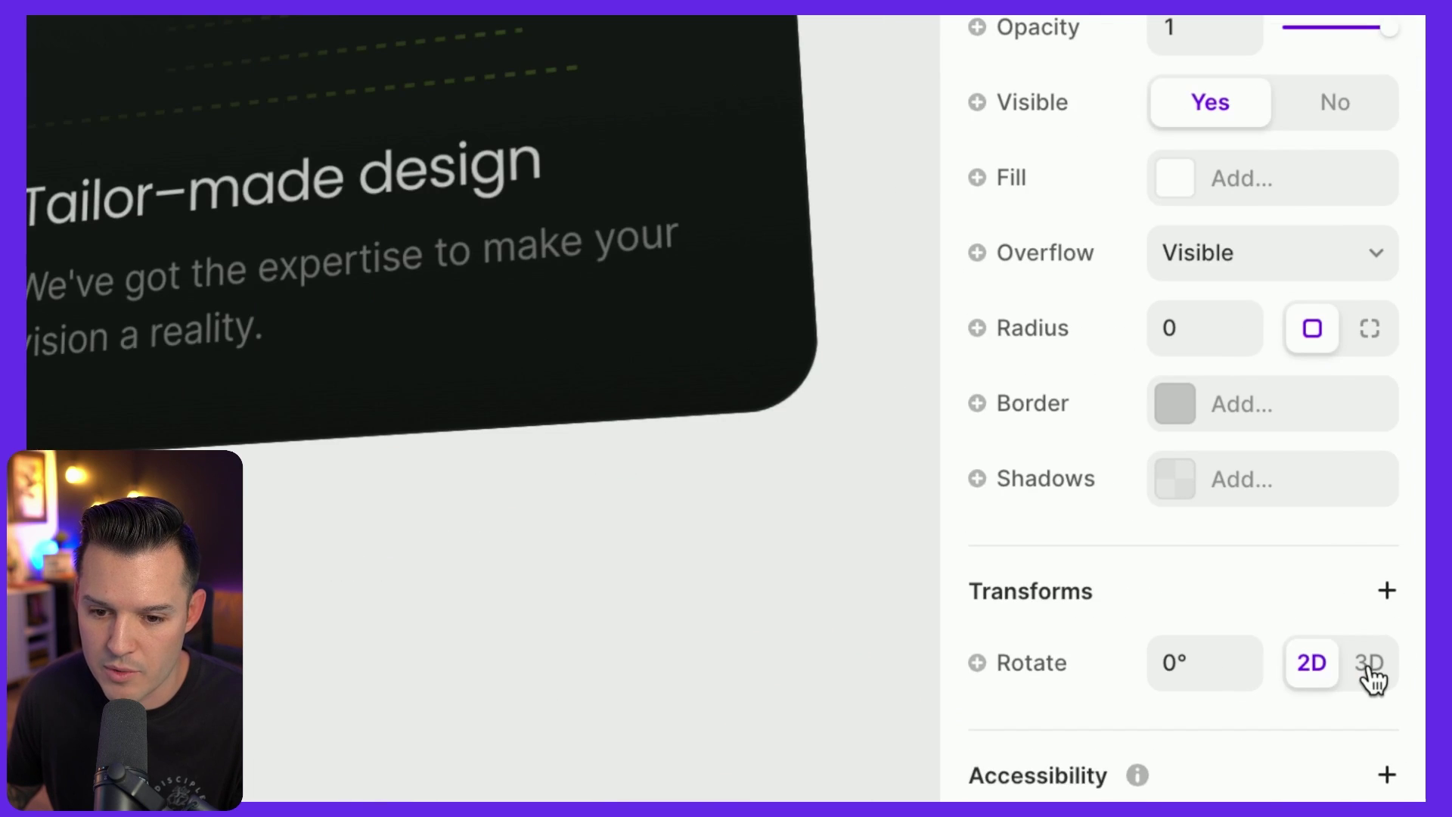
click(1398, 695)
click(1409, 667)
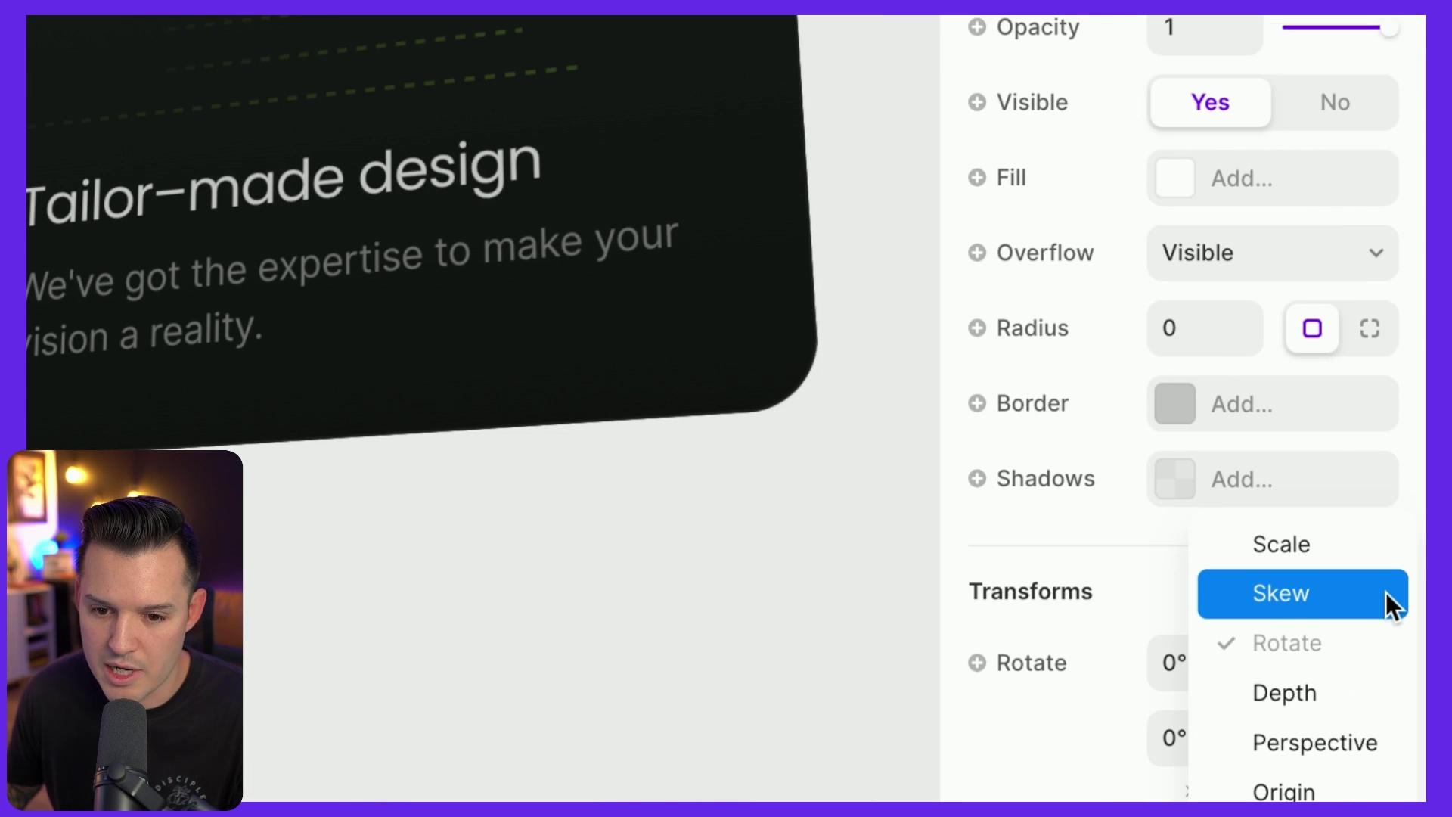
click(1350, 541)
click(1381, 594)
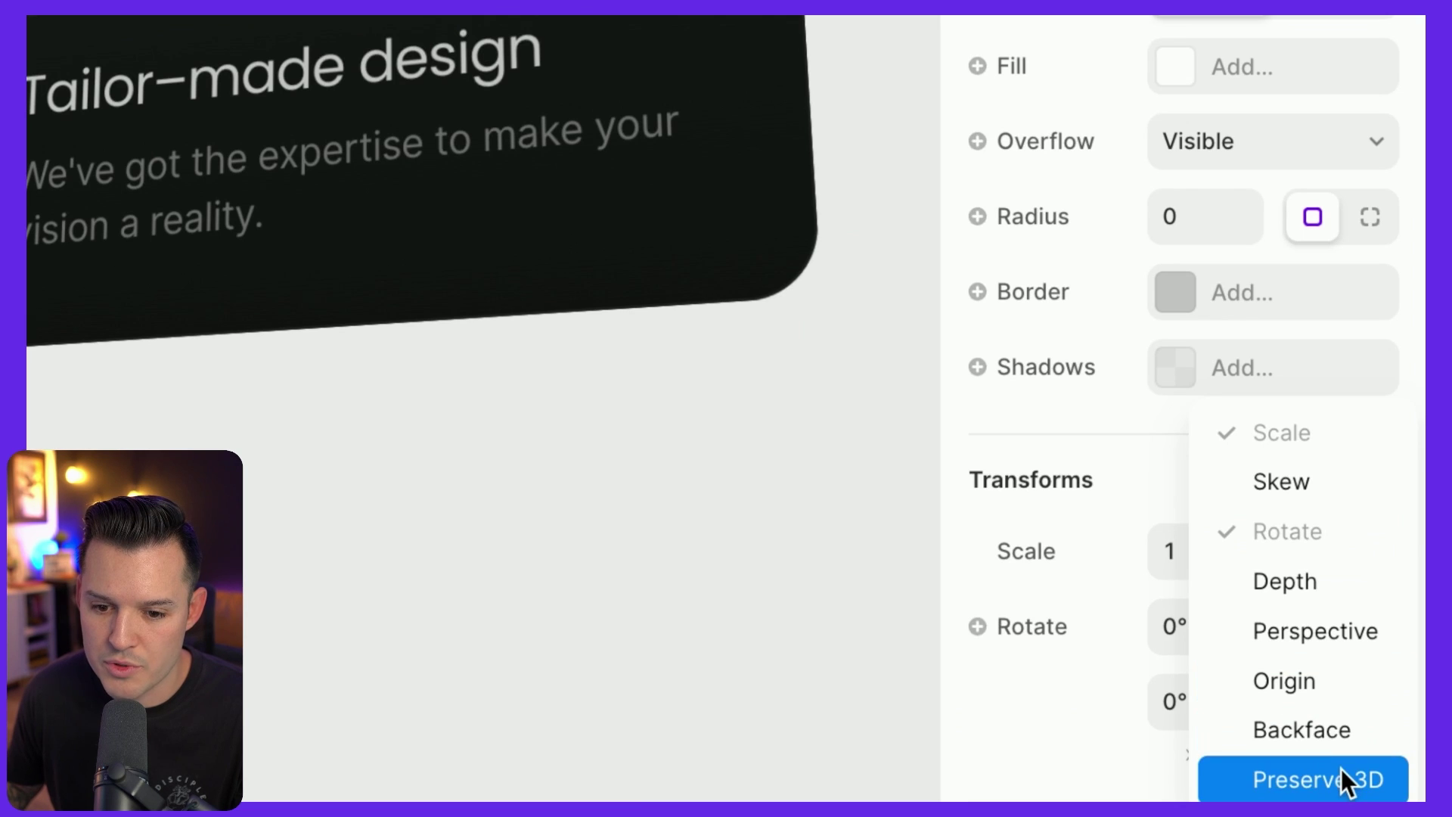
click(1341, 768)
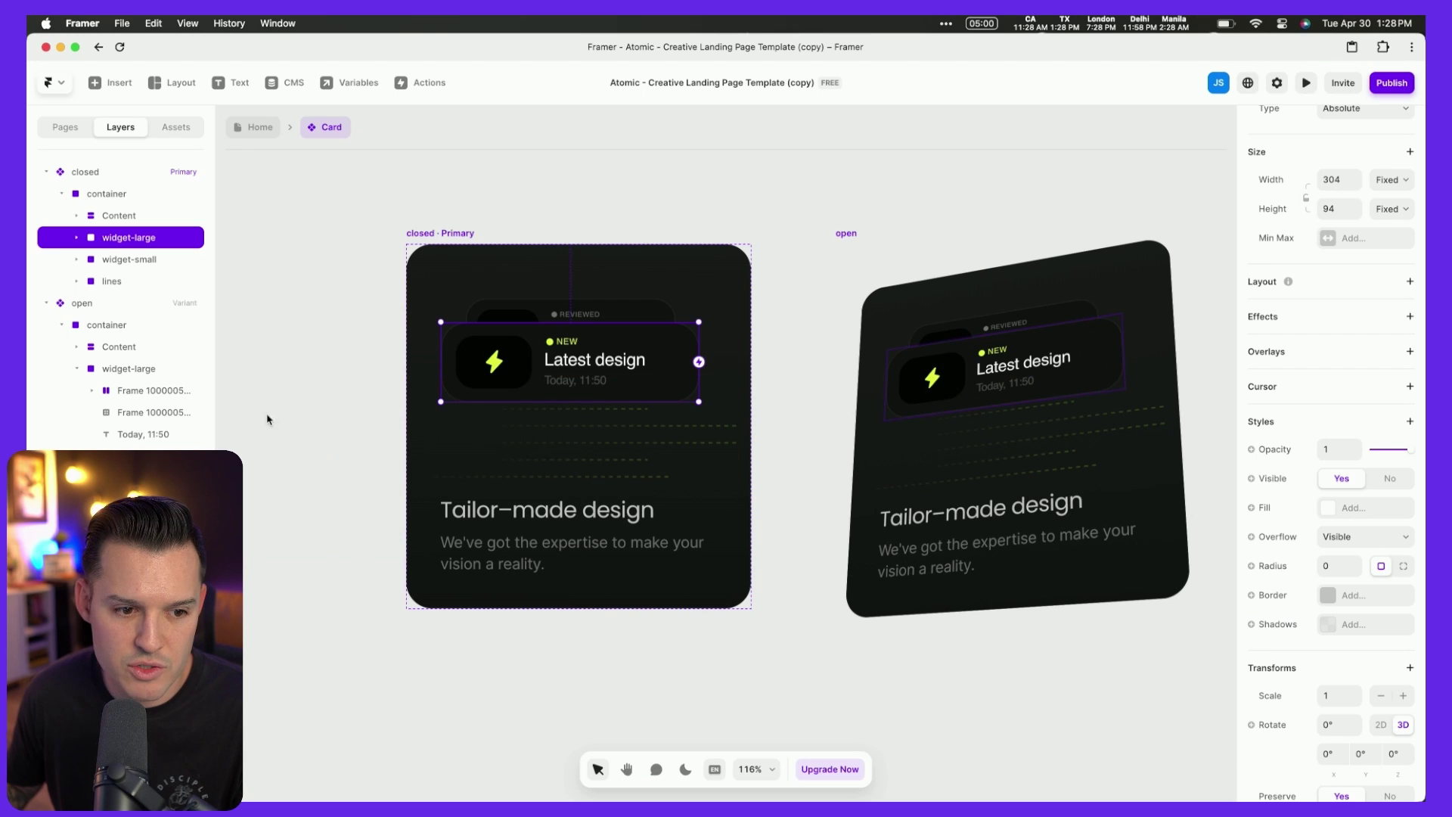
Set widget-large's Scale to 1.4 in the open variant.
click(77, 368)
click(123, 369)
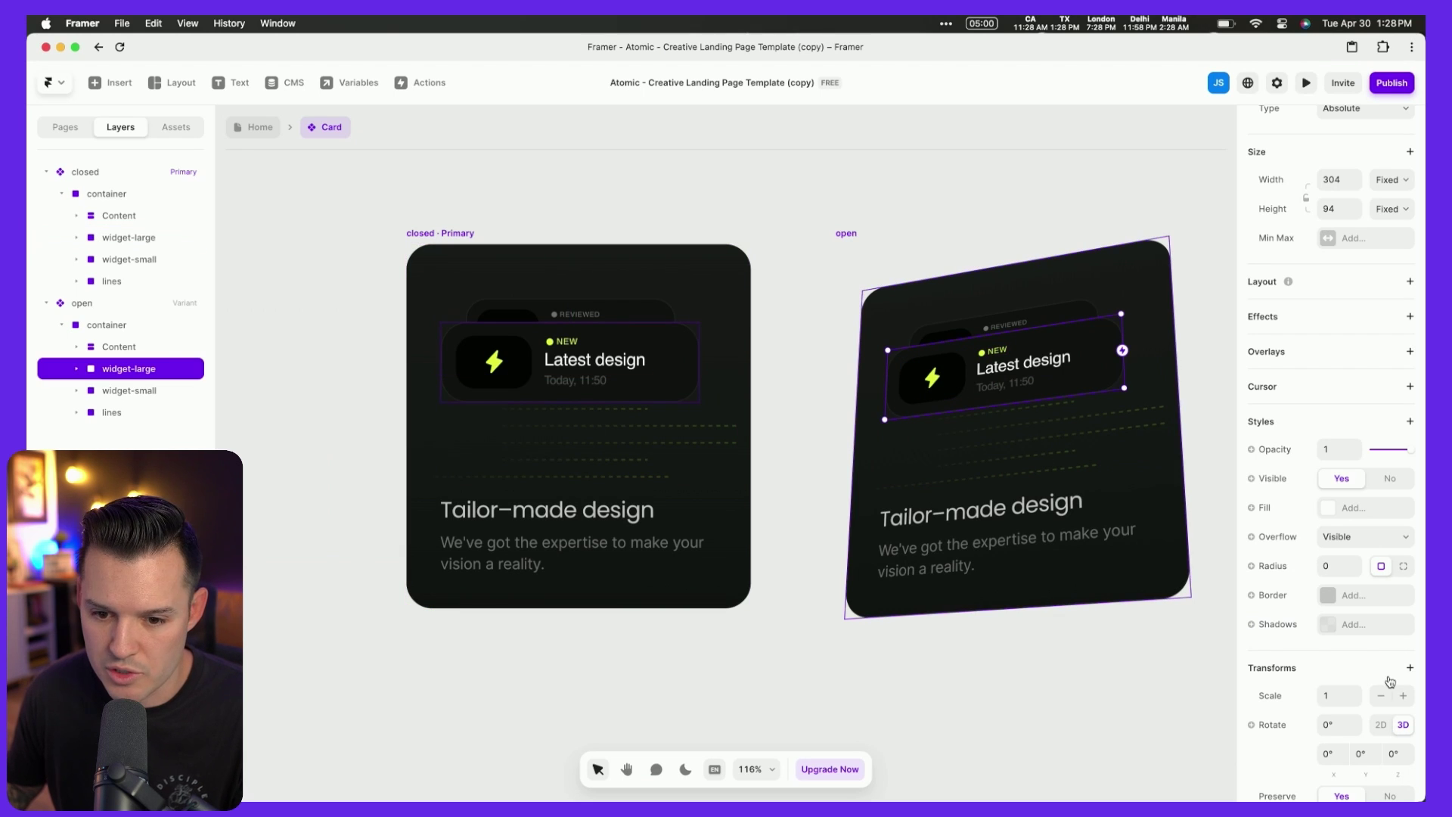
scroll(1392, 681, down, 3)
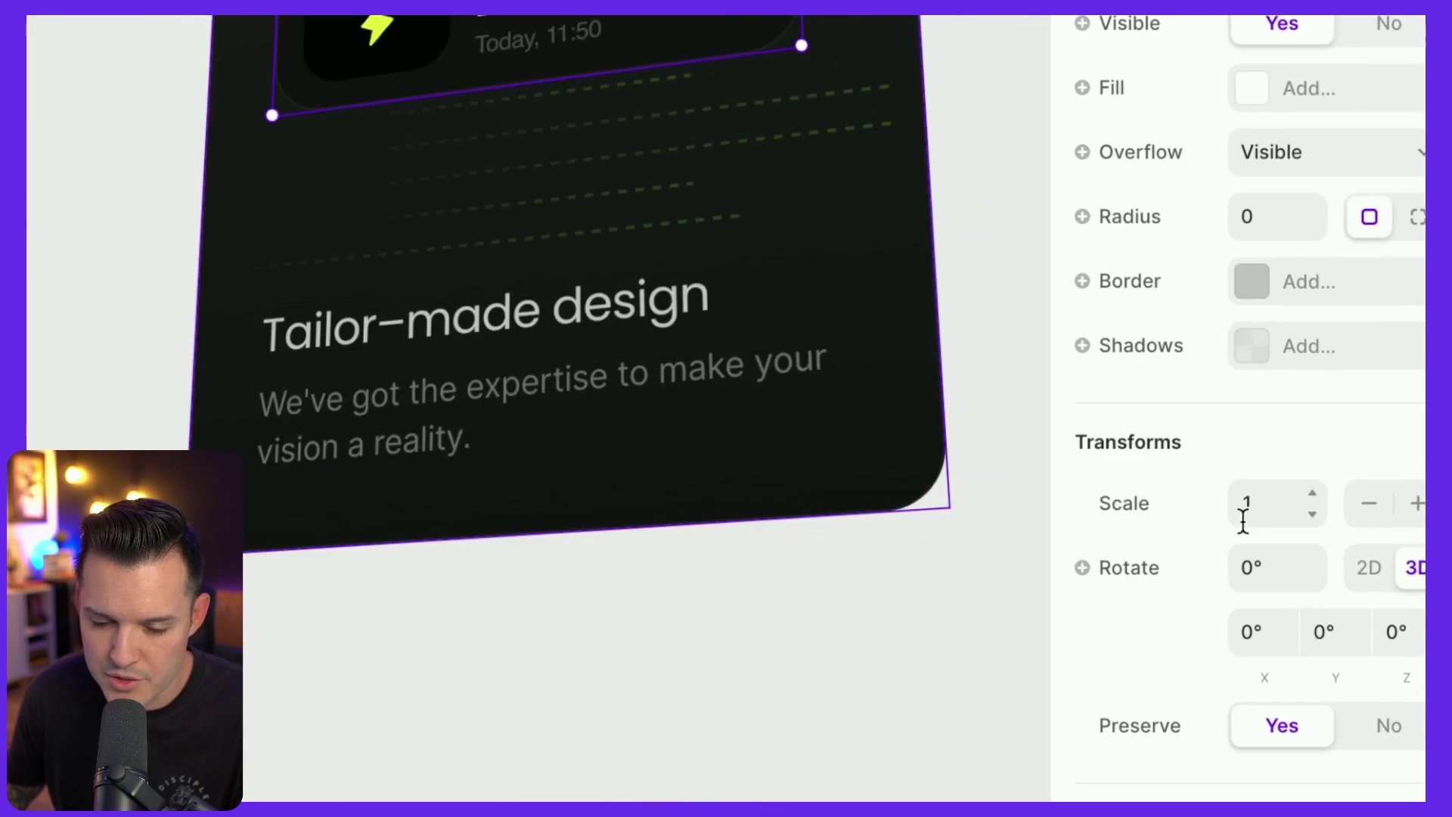
scroll(1121, 602, up, 3)
click(1260, 510)
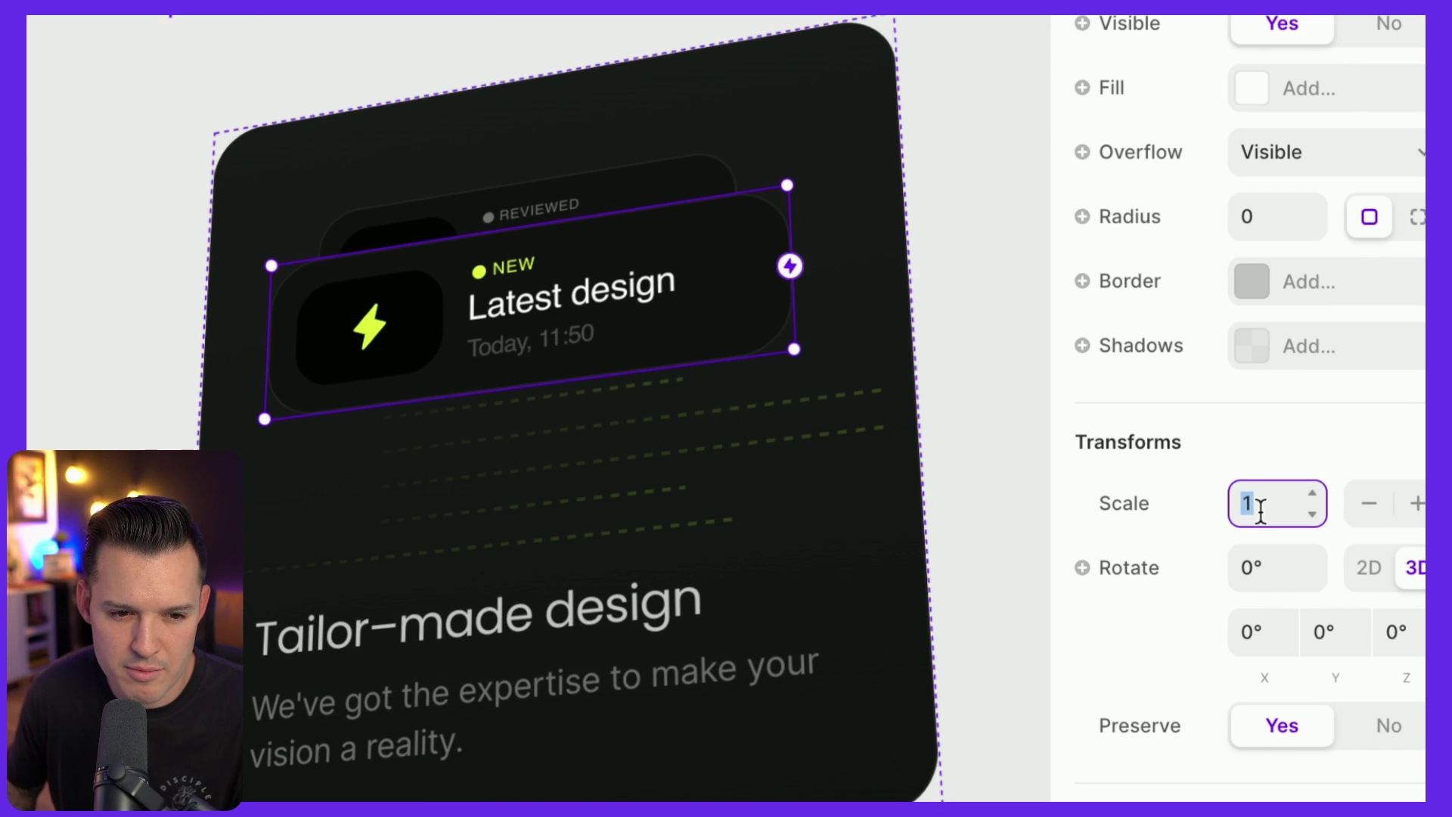
text(1.3)
key(BackSpace)
text(4)
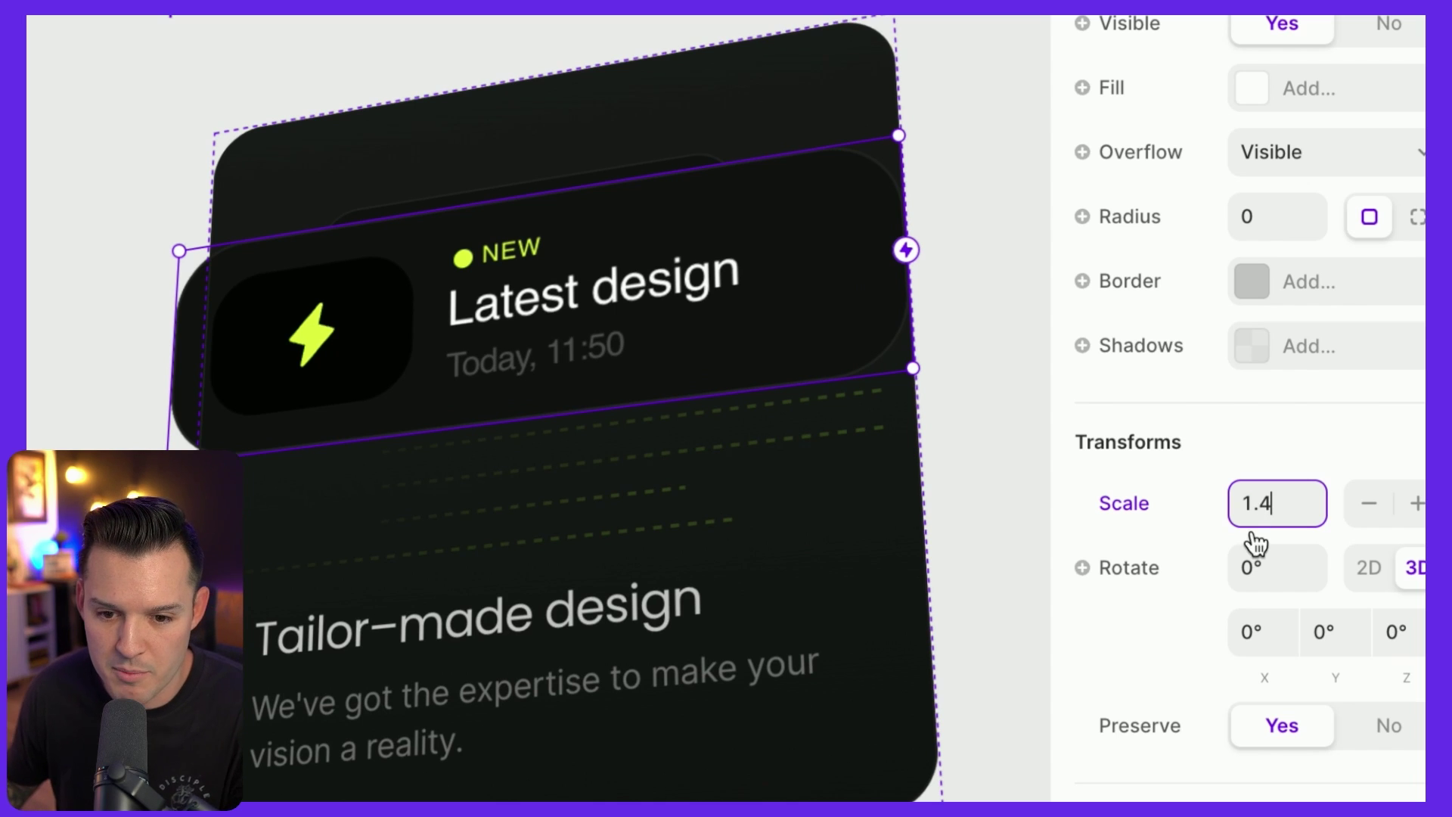
Try an X rotation and toggle Preserve 3D on widget-large, leaving both unchanged.
click(1268, 629)
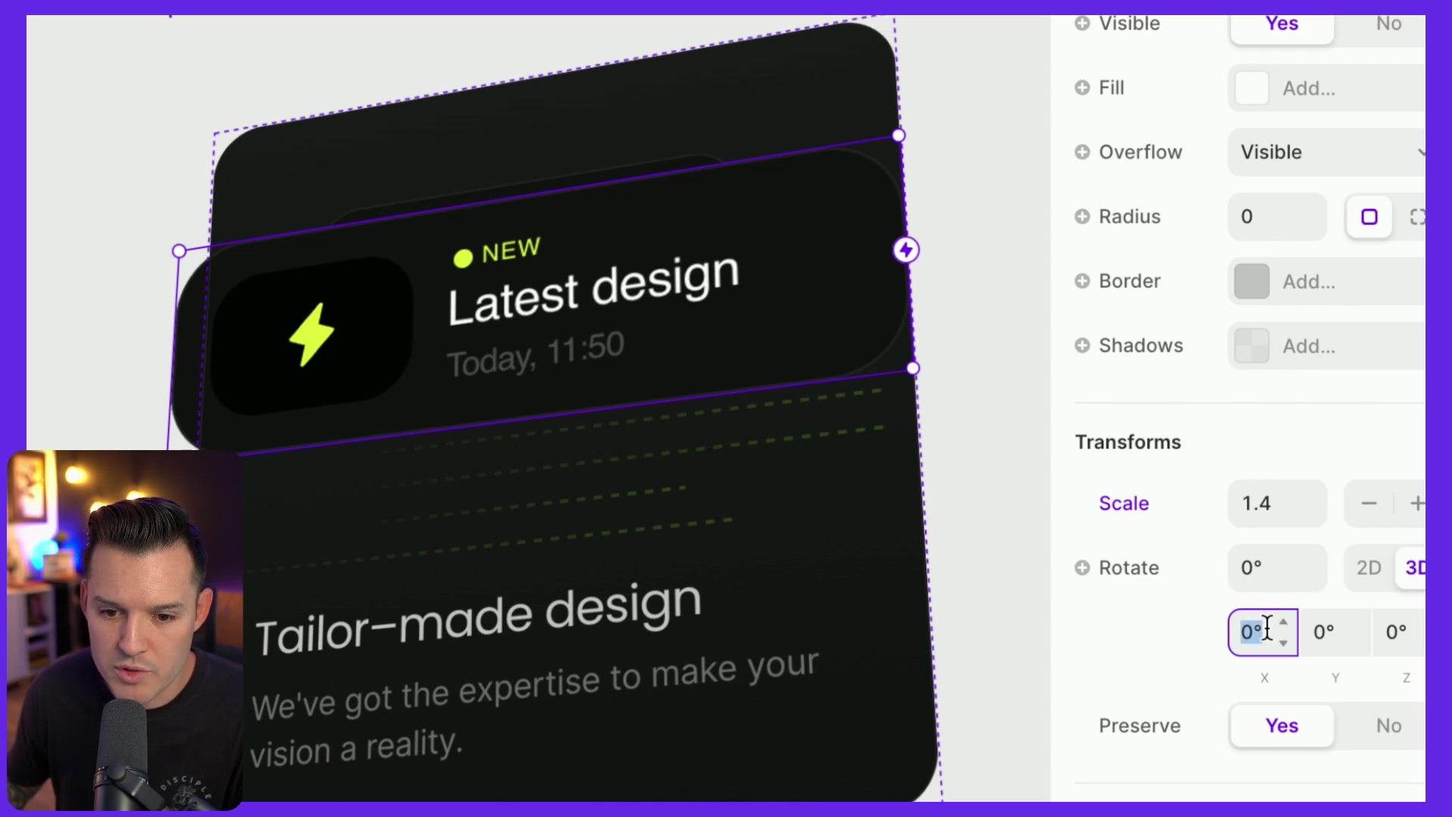
text(1)
key(BackSpace)
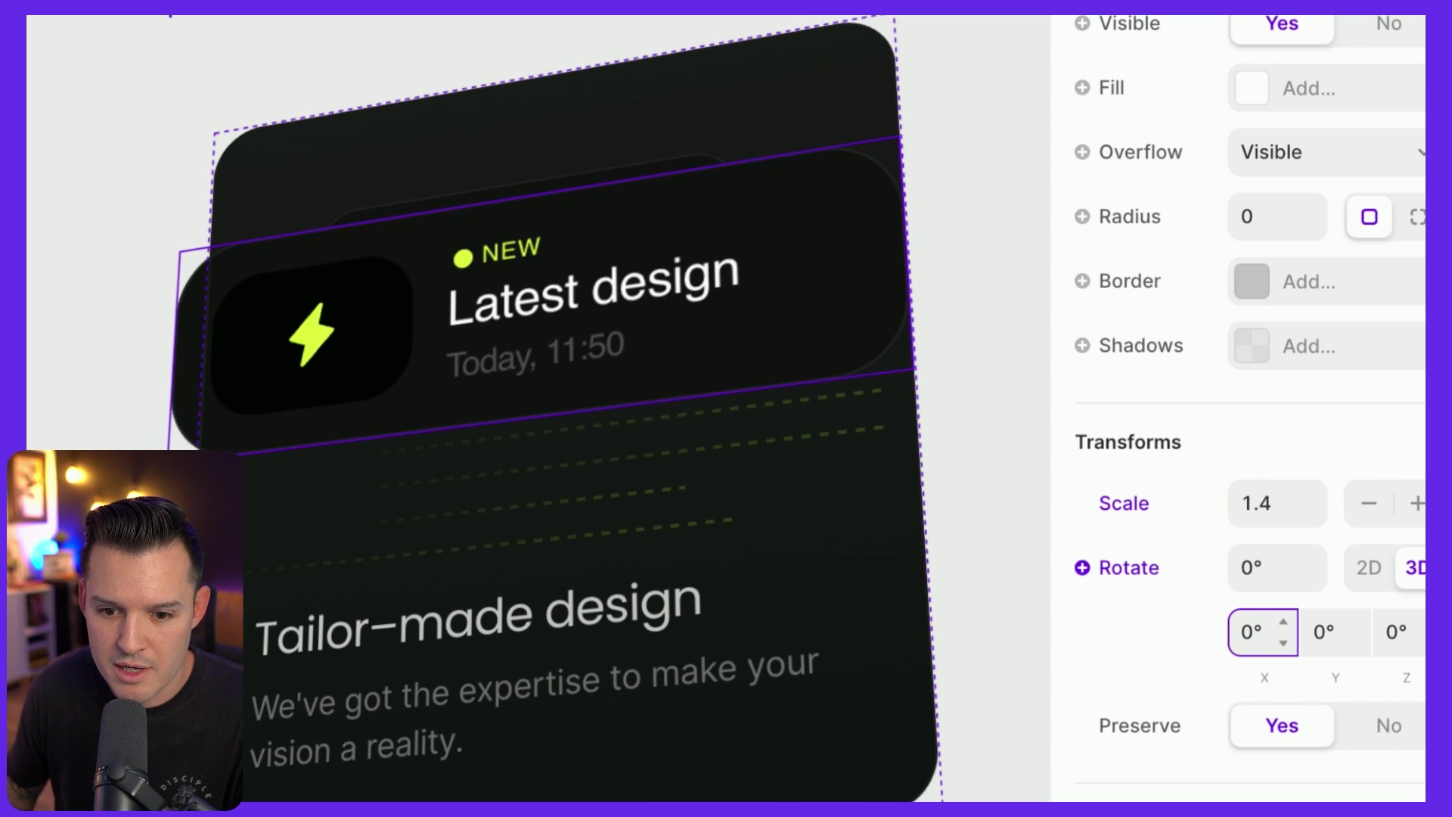
click(1387, 731)
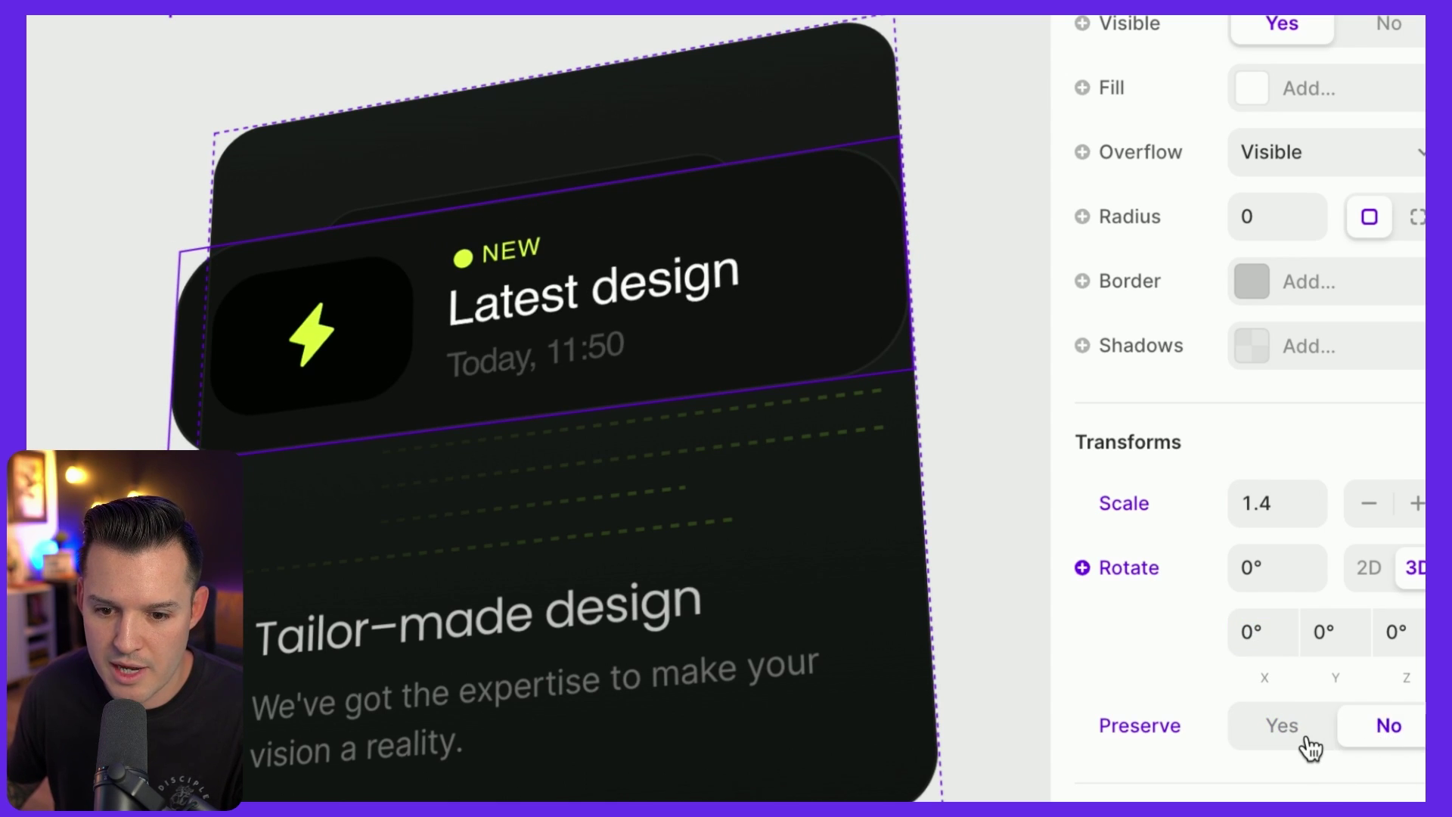
click(1286, 728)
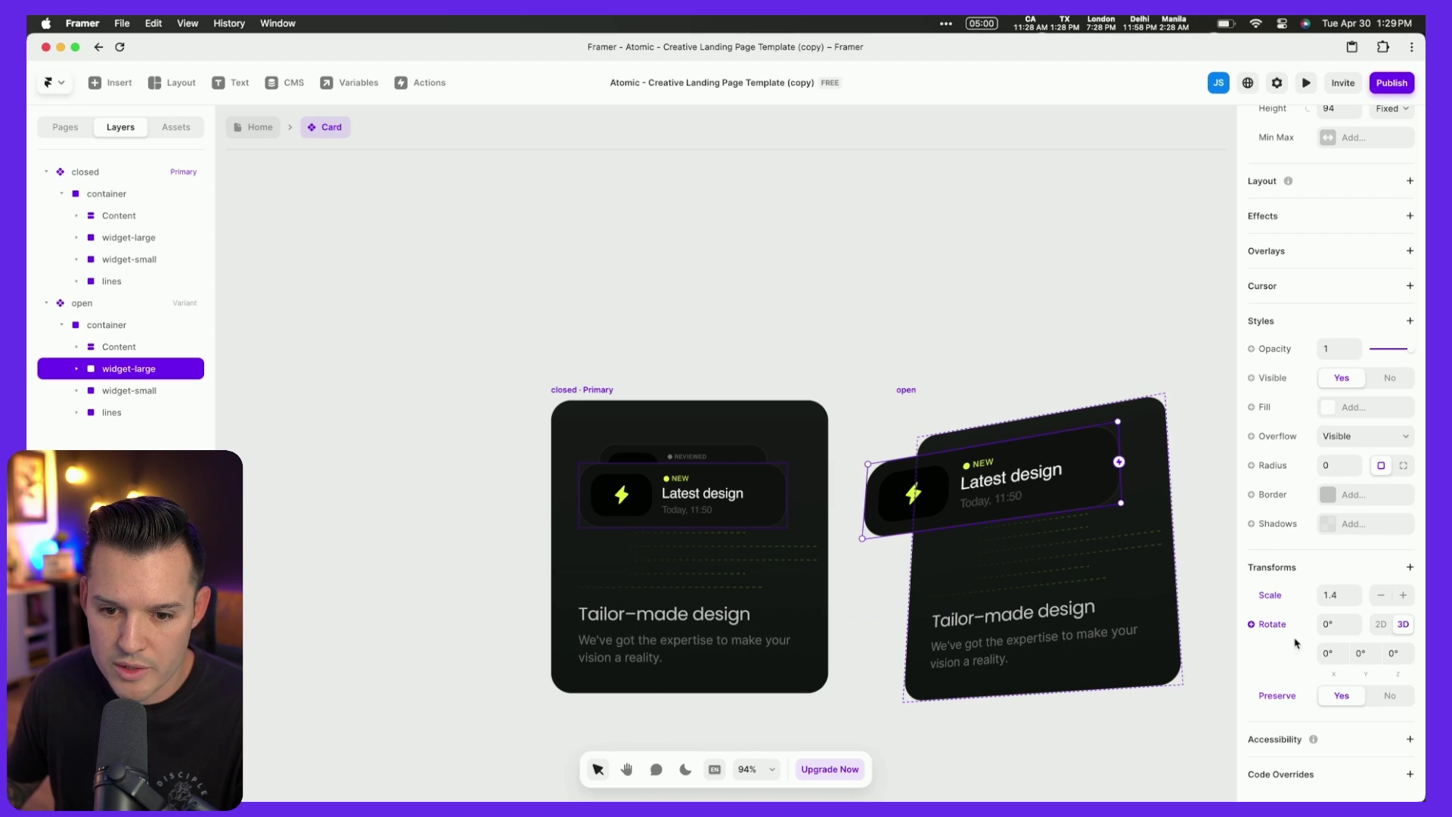
click(128, 392)
Nudge widget-small down and left on the open card, then give it 3D rotation and Scale.
key(shift+Down)
key(shift+Down)
key(shift+Down)
key(shift+Down)
key(shift+Left)
key(shift+Left)
key(shift+Left)
key(shift+Left)
key(shift+Left)
key(shift+Left)
key(shift+Left)
key(shift+Left)
key(shift+Left)
key(shift+Left)
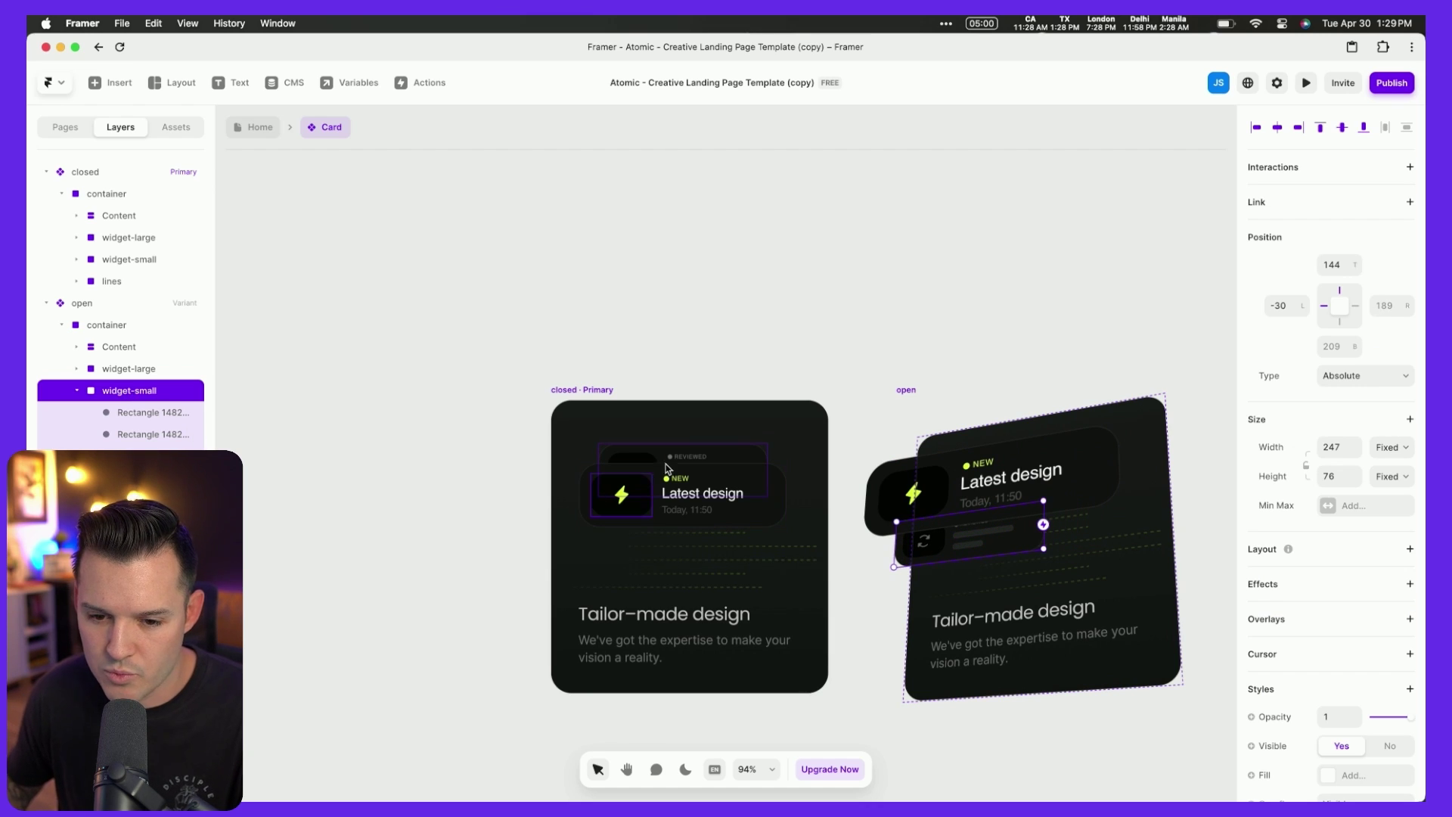
scroll(1371, 609, down, 5)
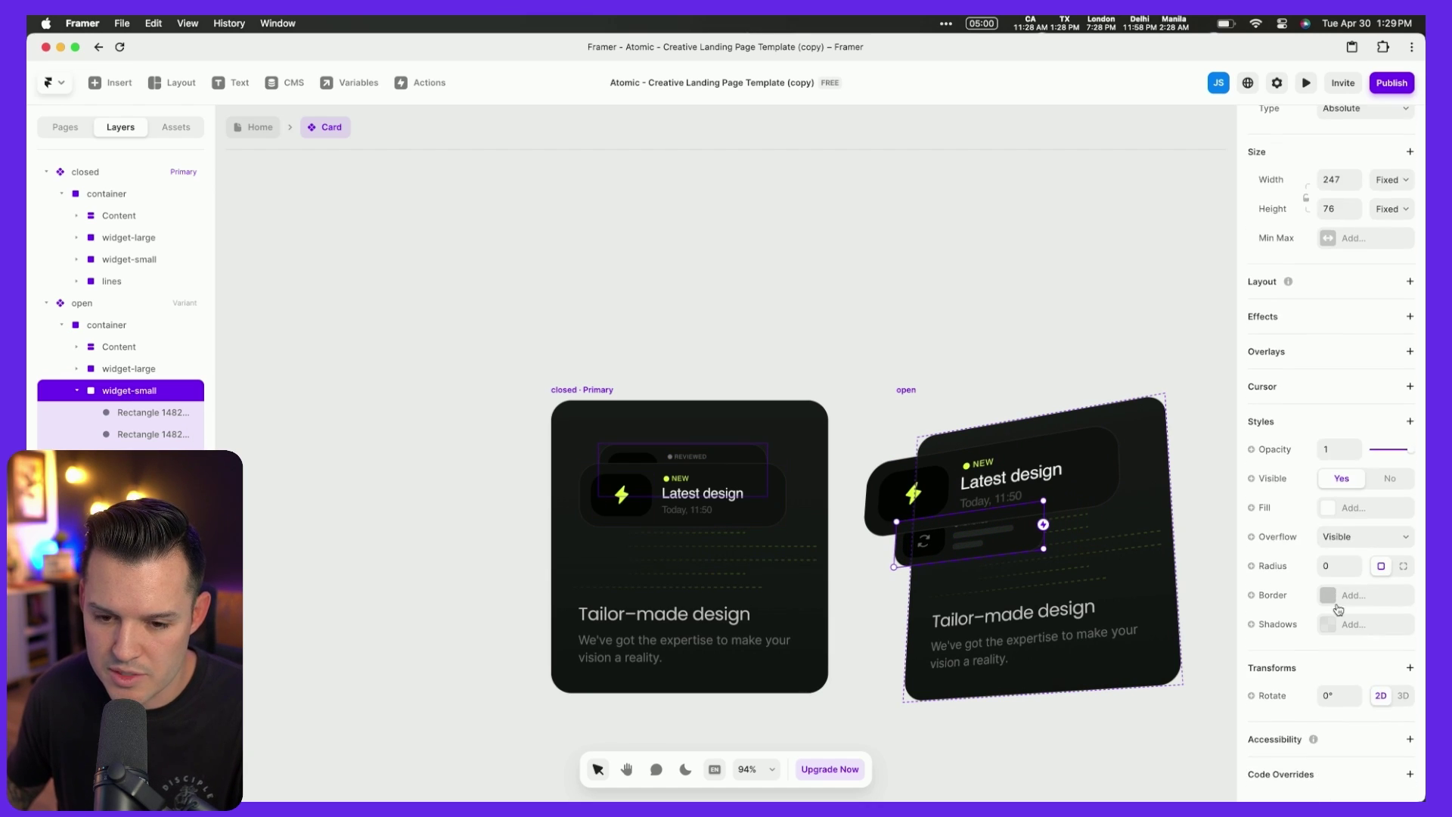
click(144, 260)
scroll(1317, 667, down, 5)
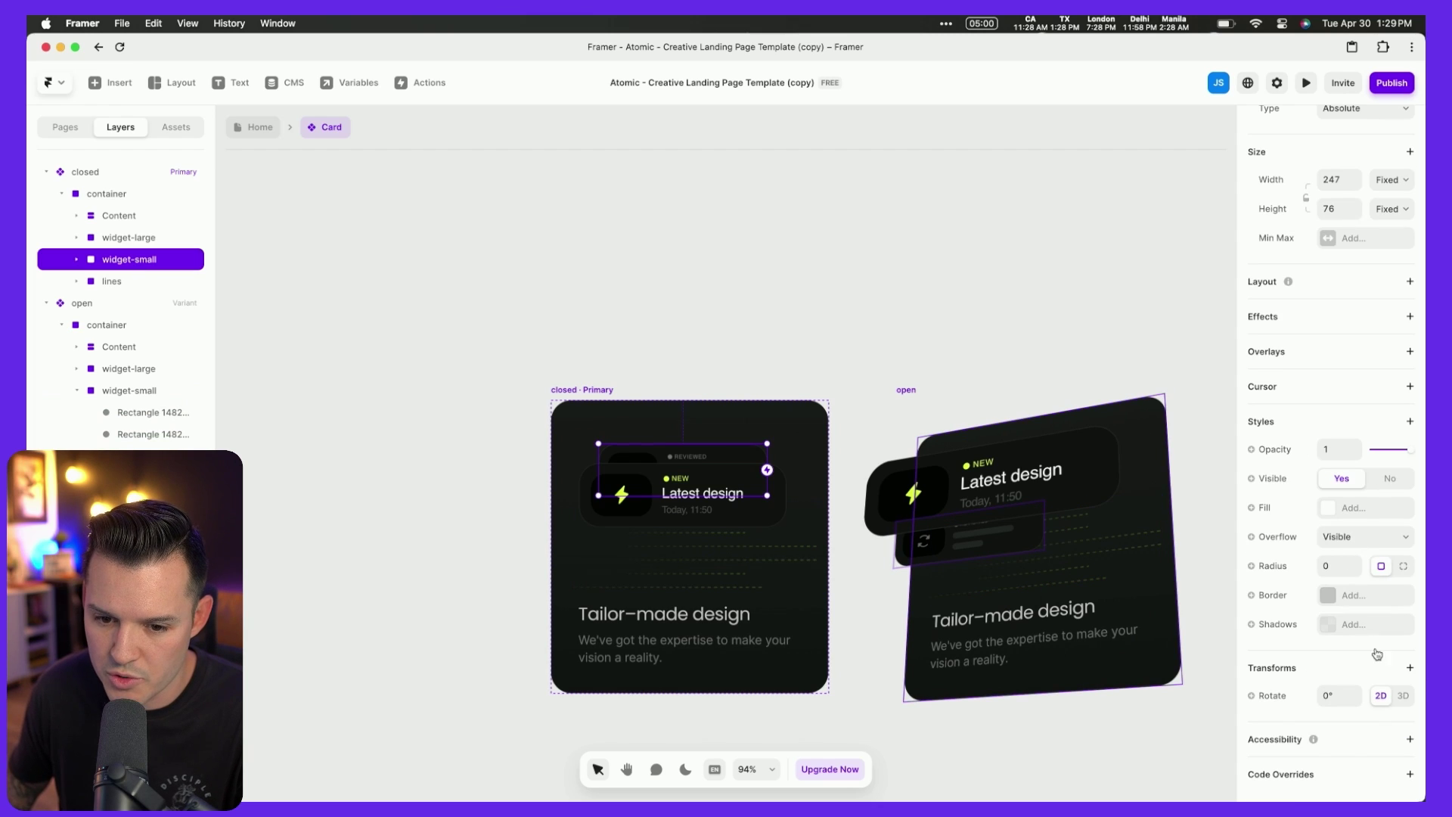
click(1403, 696)
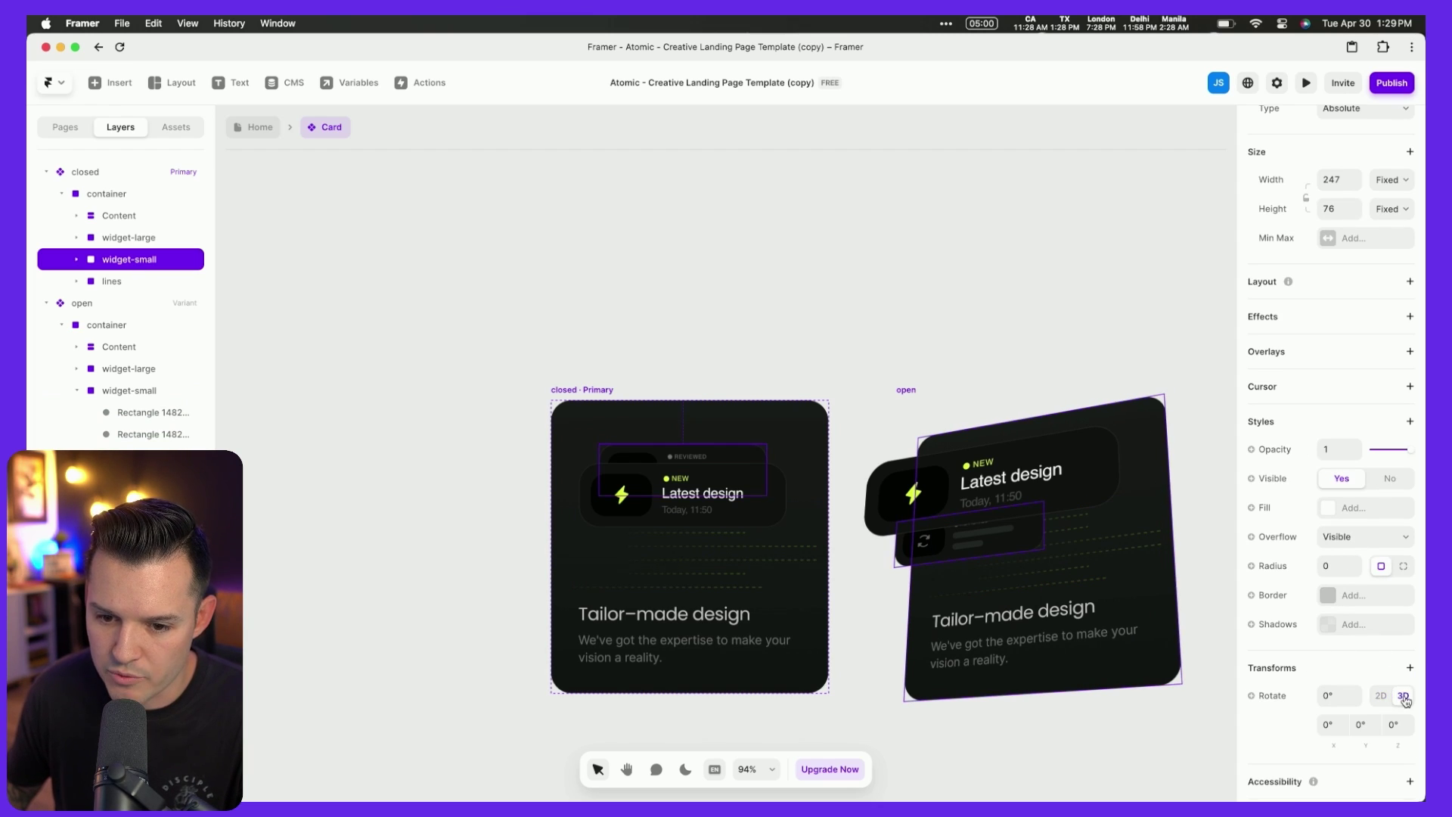
click(1410, 669)
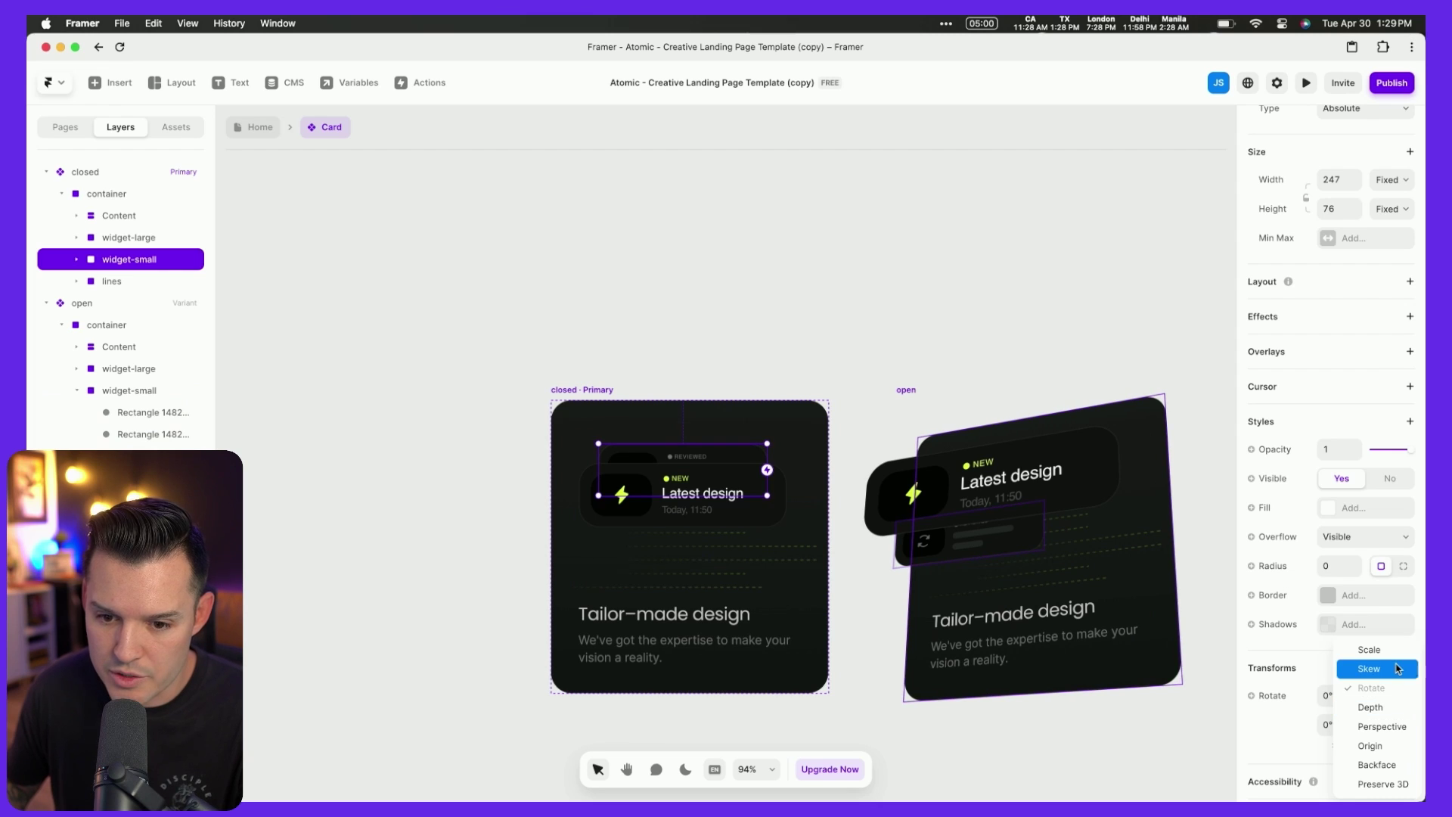
click(1397, 652)
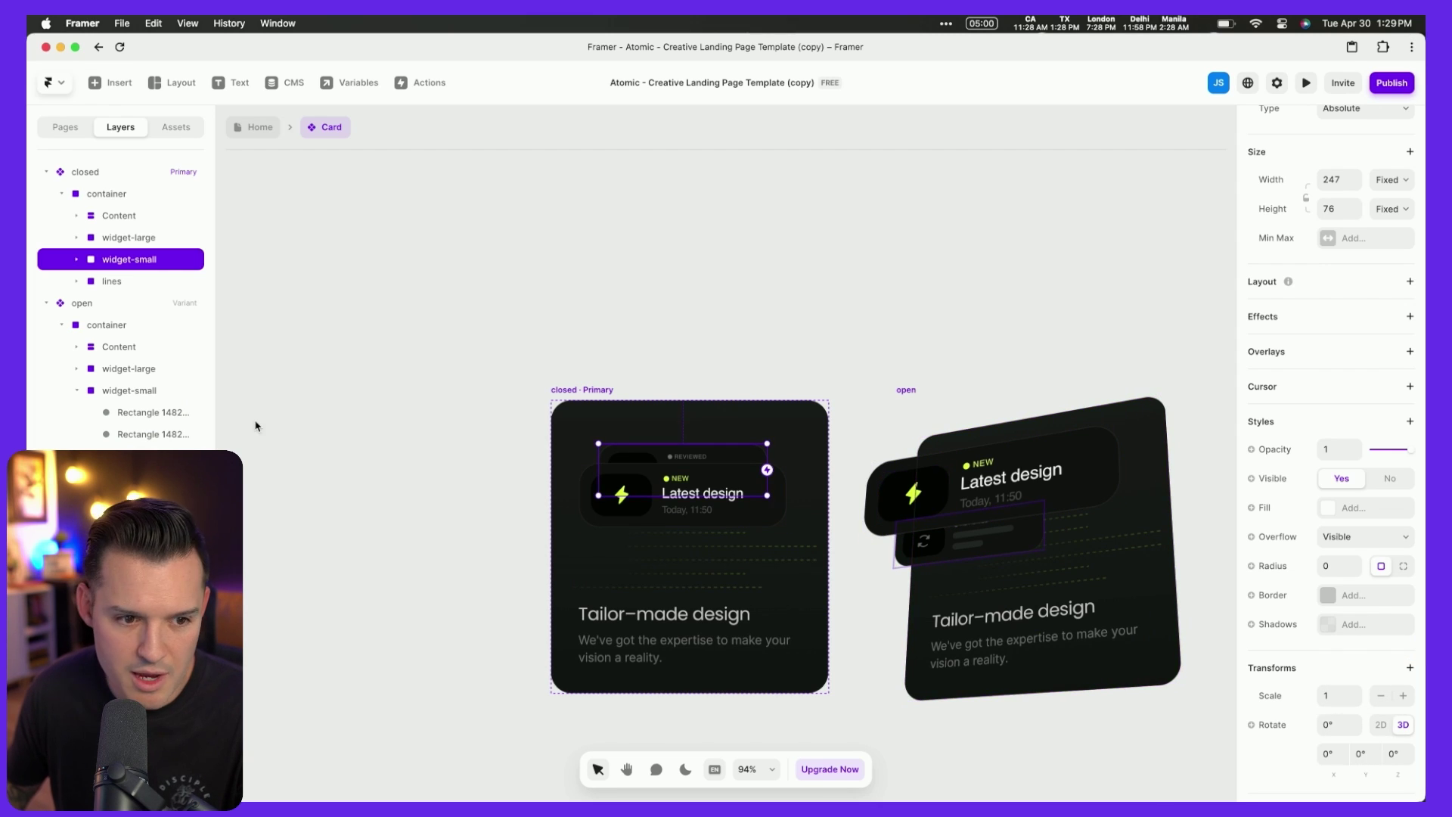
Enlarge widget-small's Scale in the open variant.
click(113, 390)
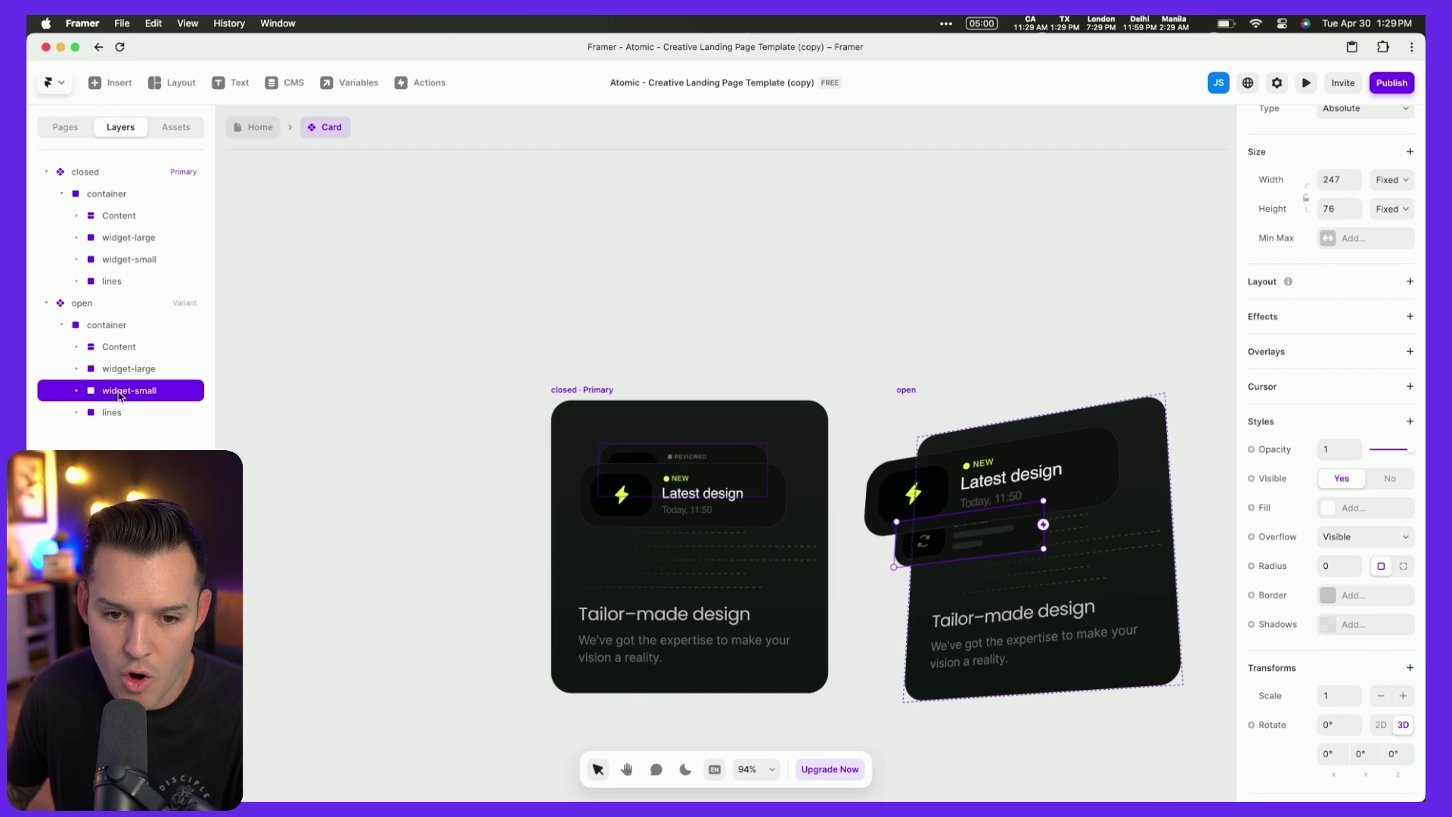
scroll(1398, 738, down, 2)
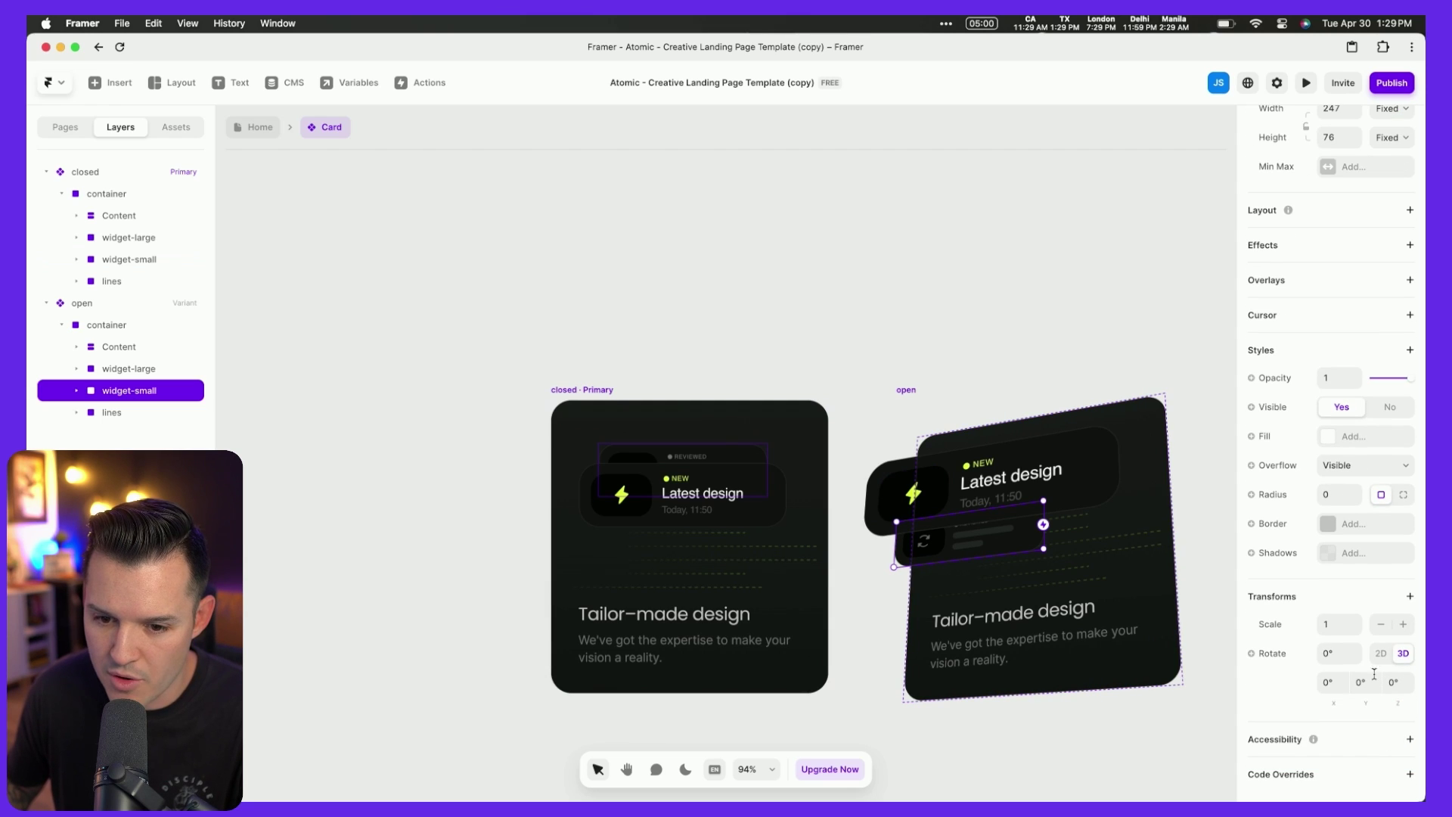
text(1.2)
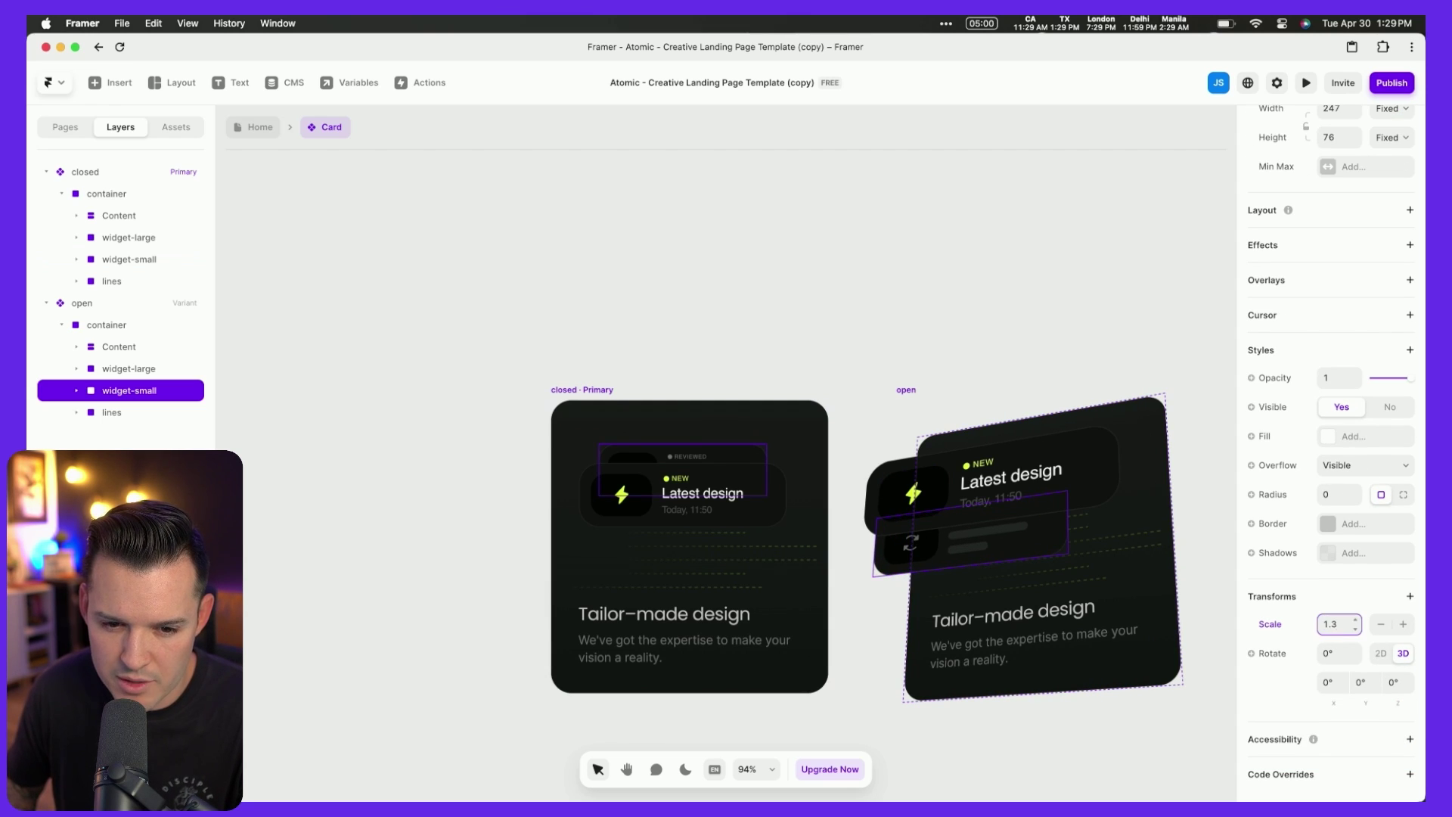
click(1110, 578)
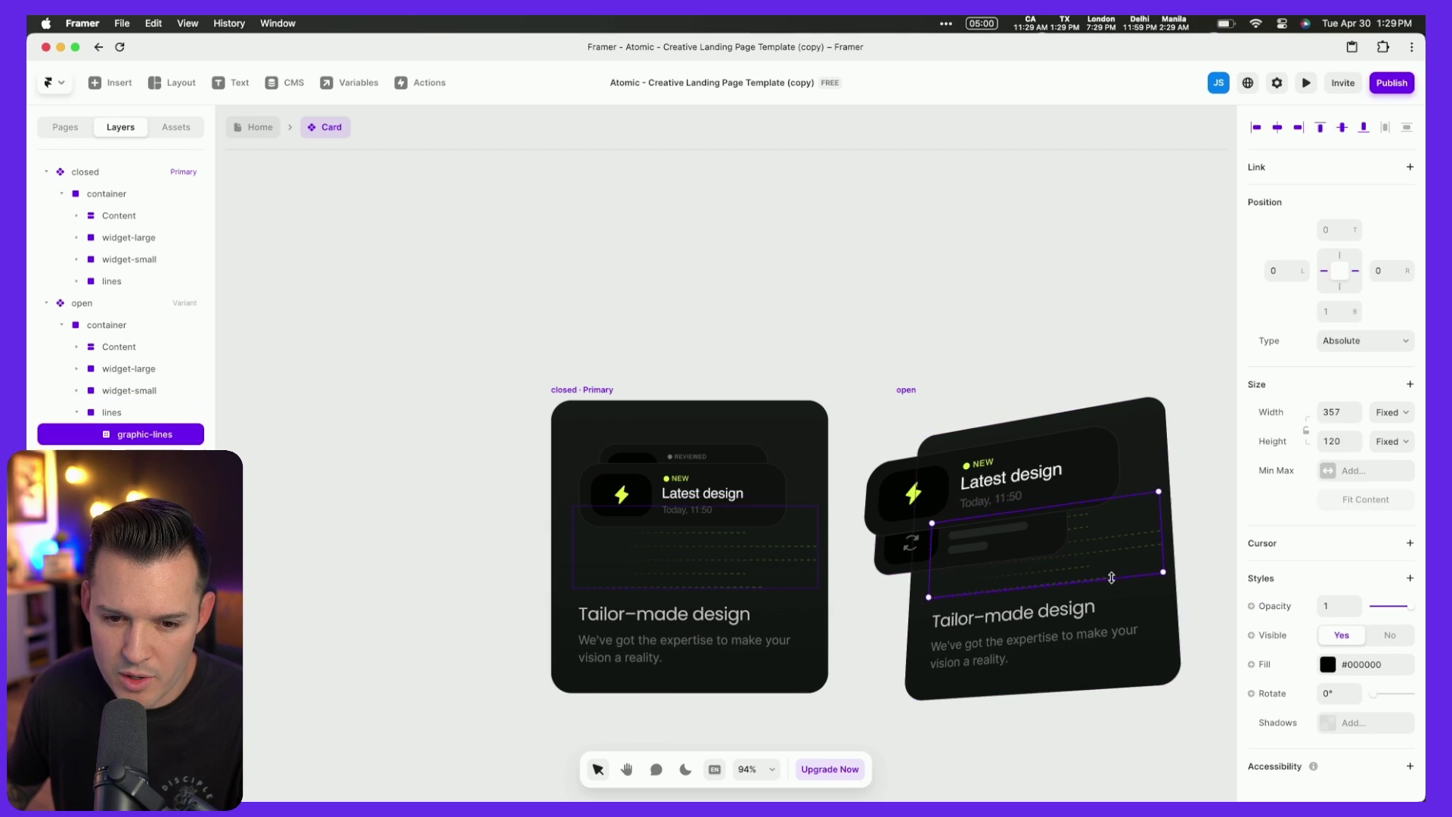
Link the closed variant to open with a Mouse Enter trigger.
click(108, 413)
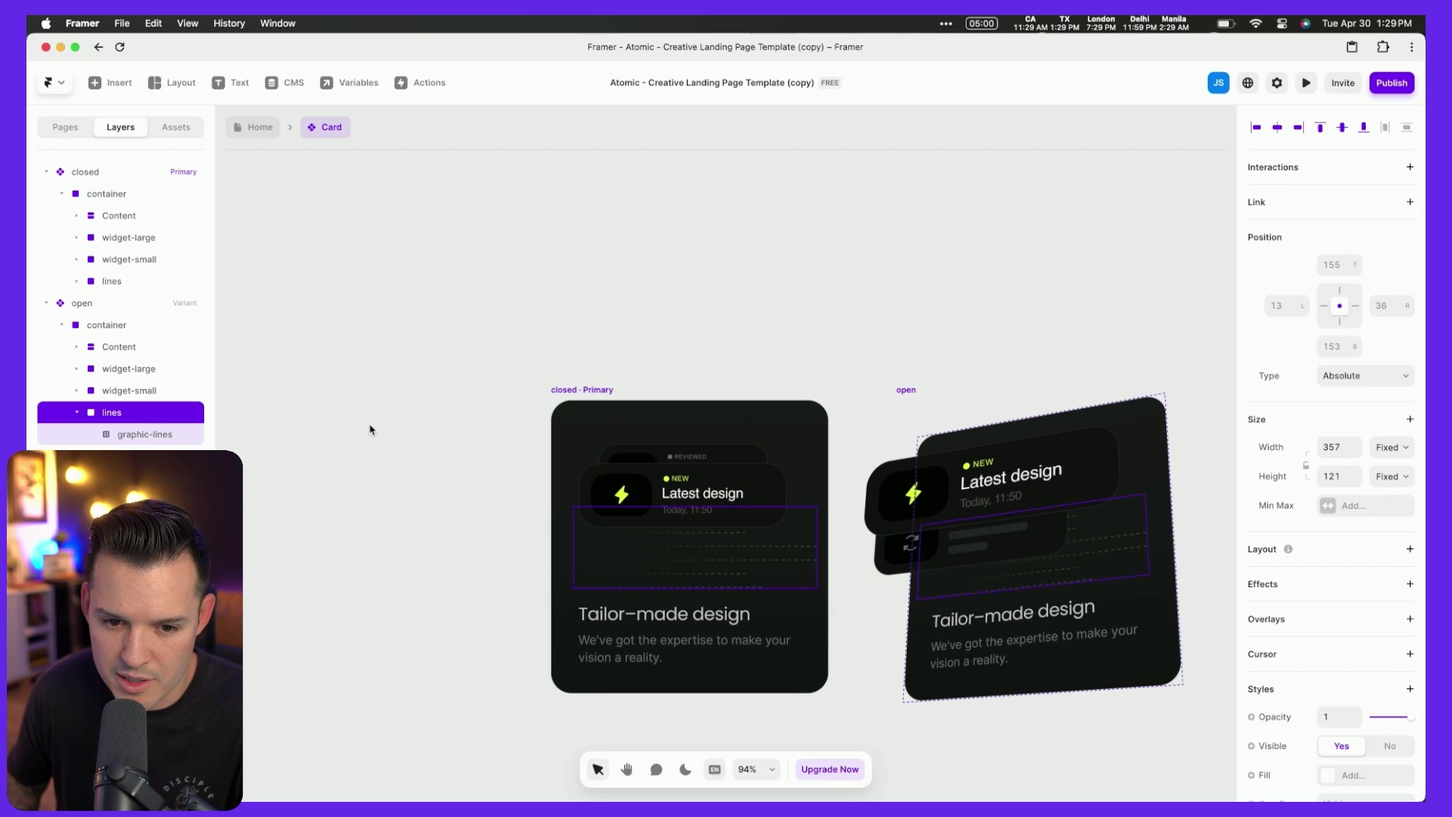
click(518, 333)
click(592, 387)
drag(752, 373, 629, 217)
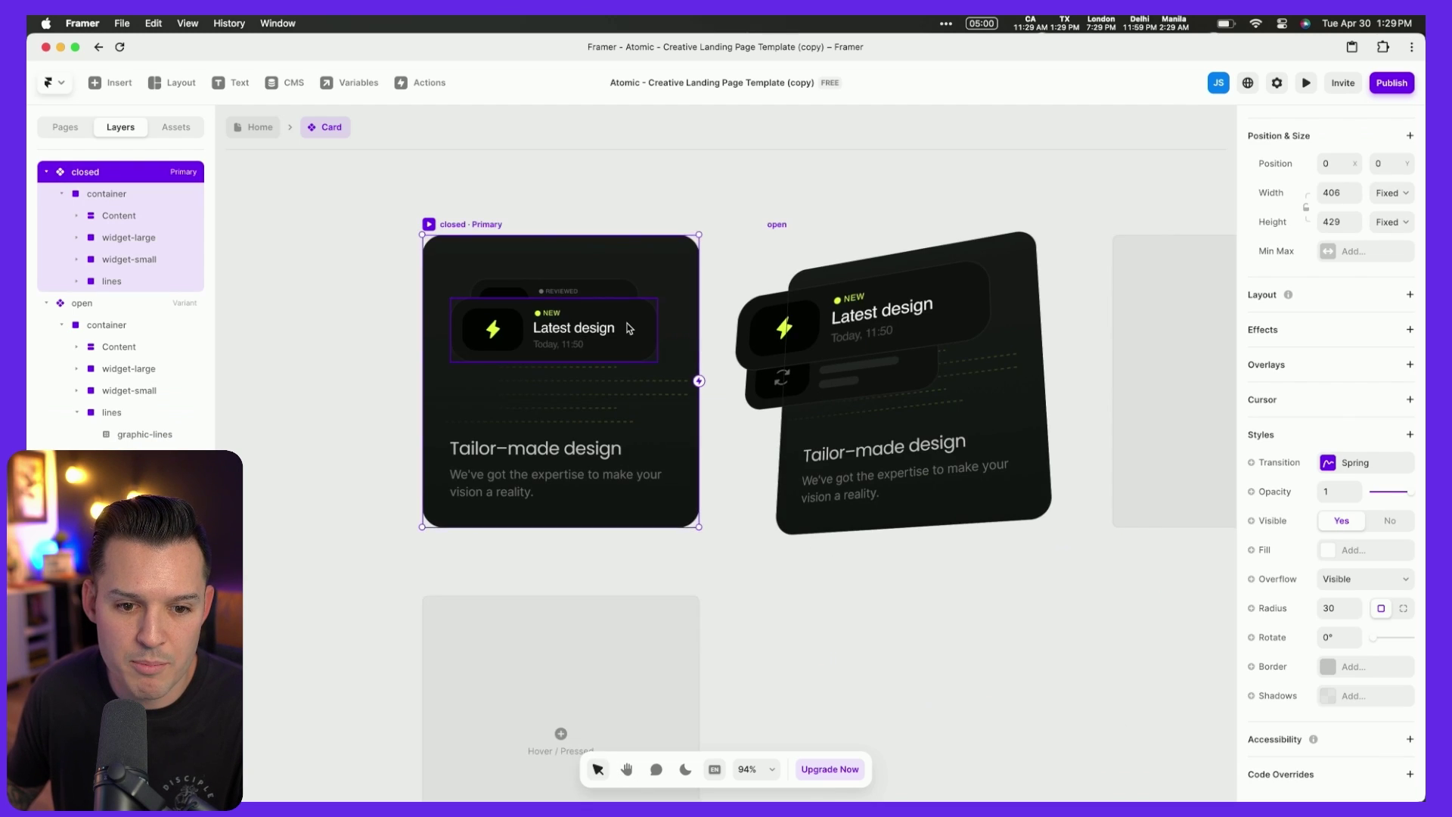
scroll(625, 325, up, 5)
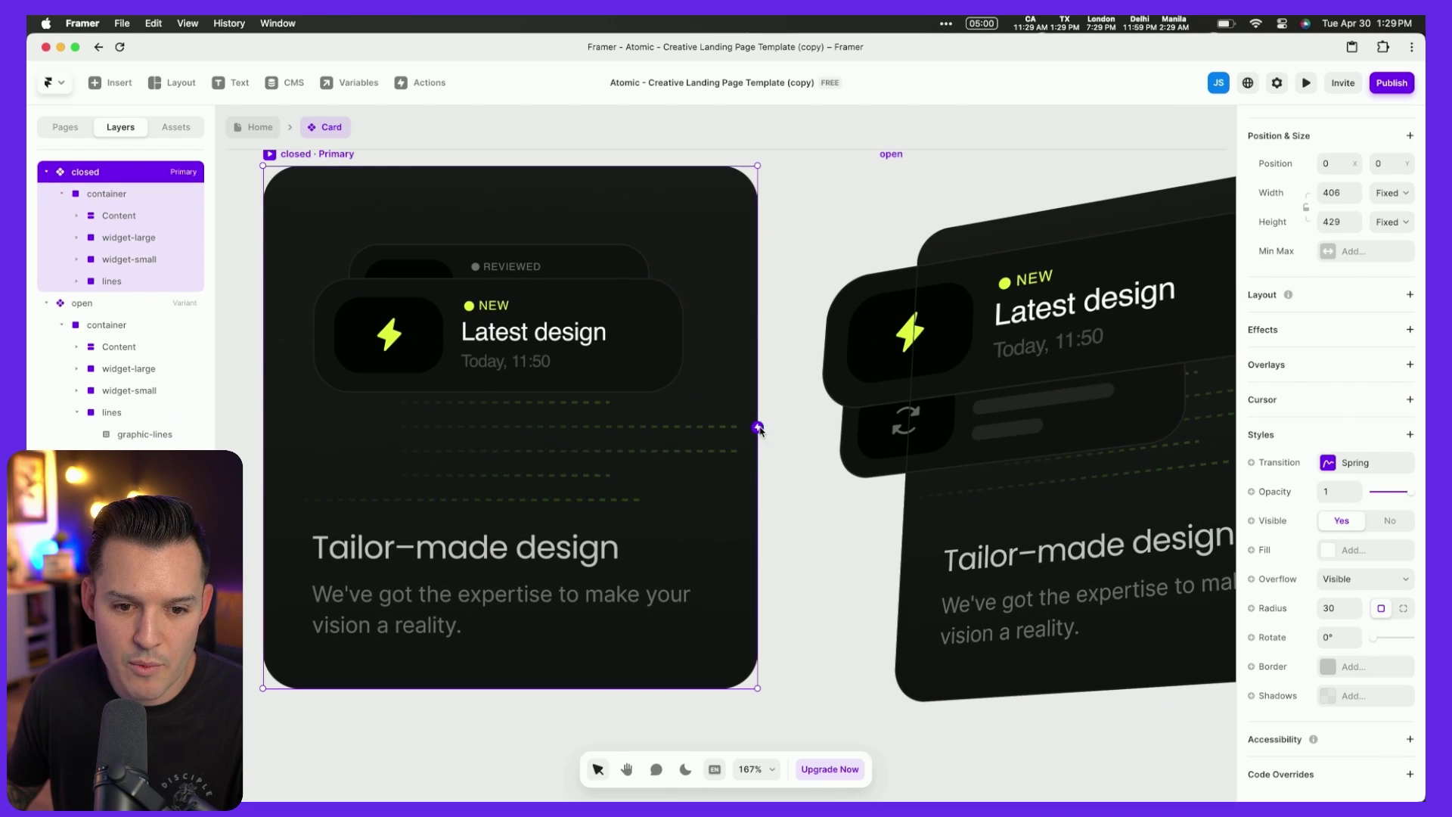
drag(759, 429, 1056, 406)
click(934, 569)
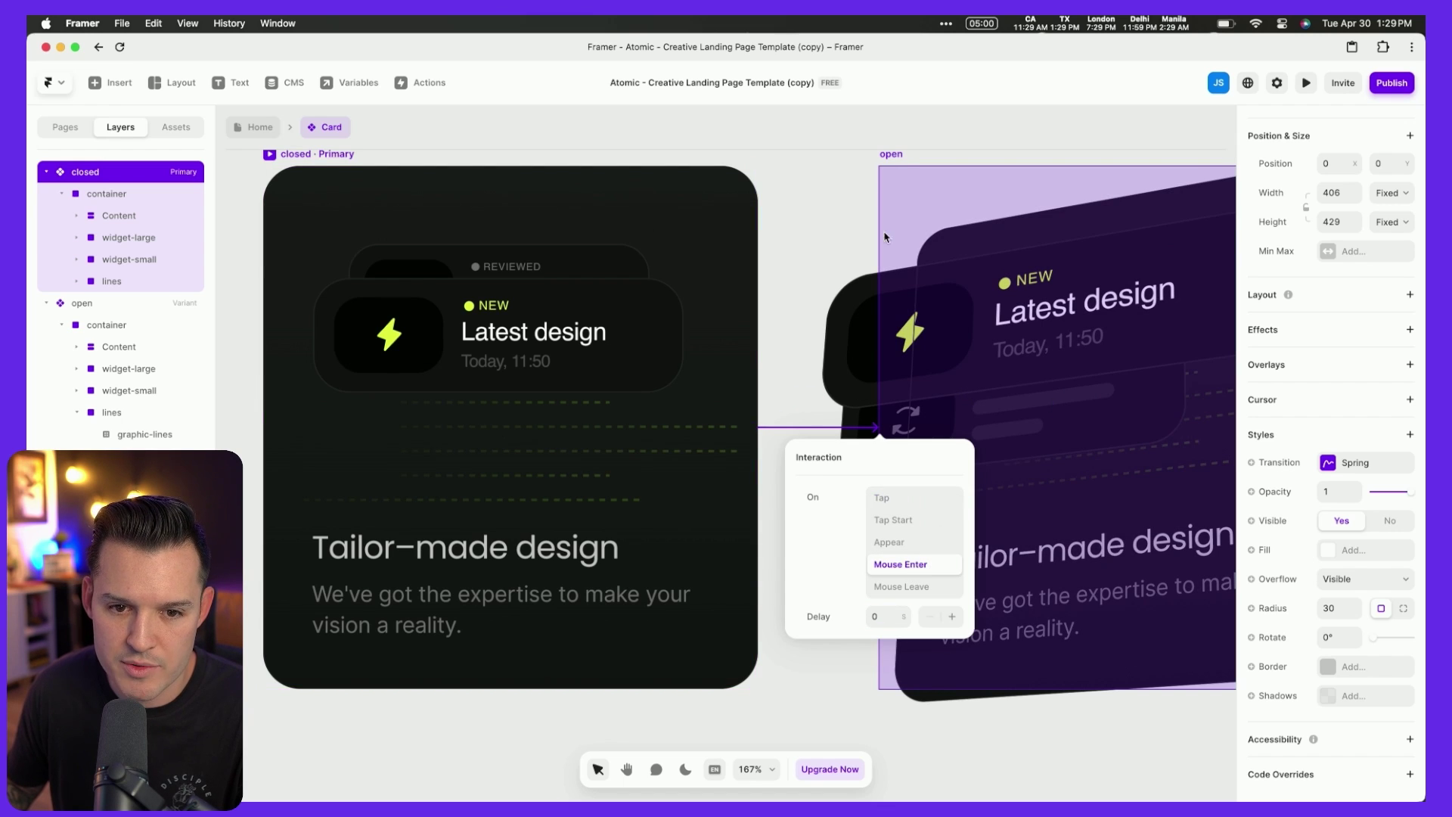
click(899, 155)
Link the open variant back to closed with a Mouse Leave trigger.
click(900, 154)
scroll(926, 193, right, 5)
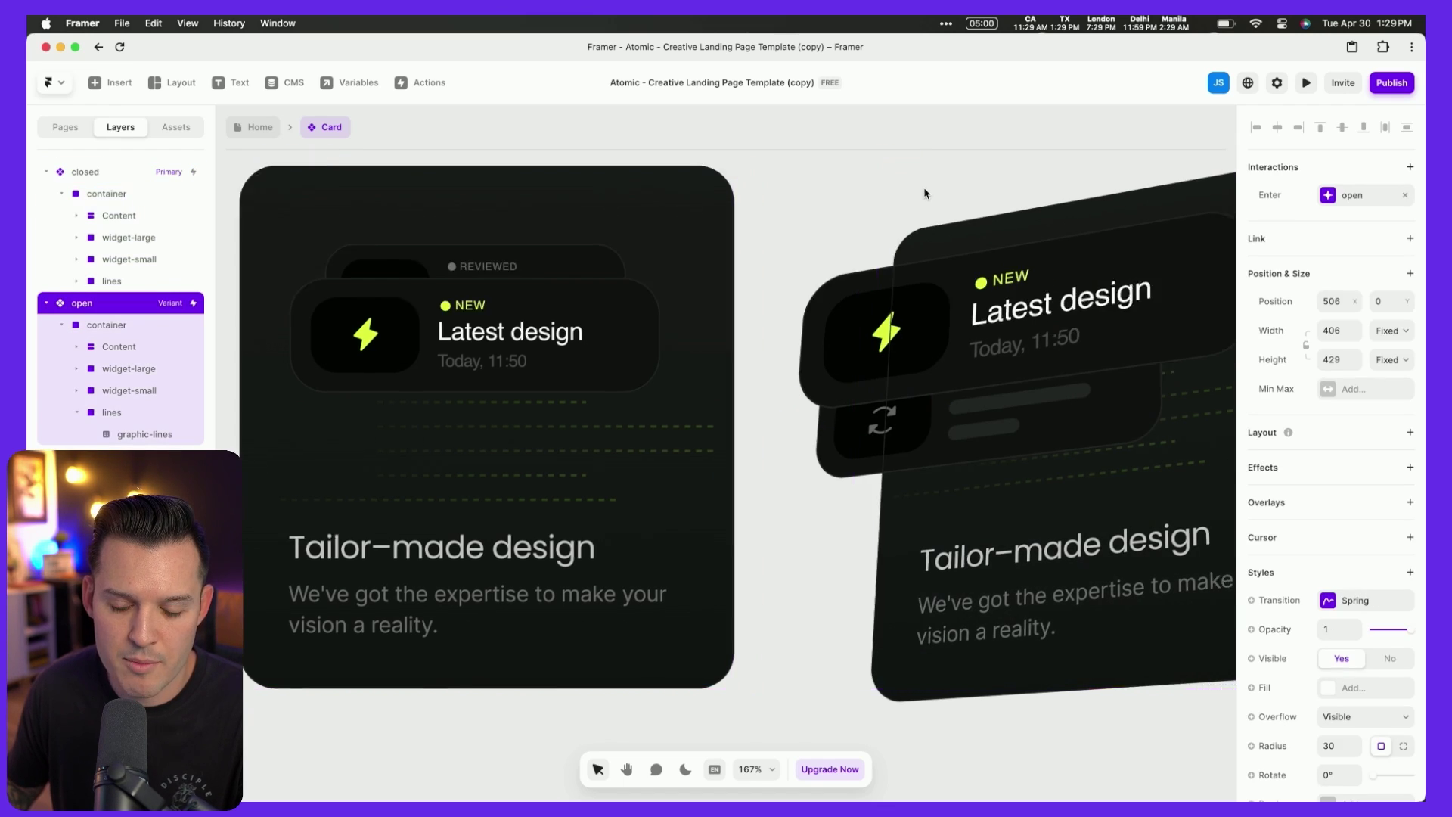
drag(1208, 427, 453, 424)
click(615, 587)
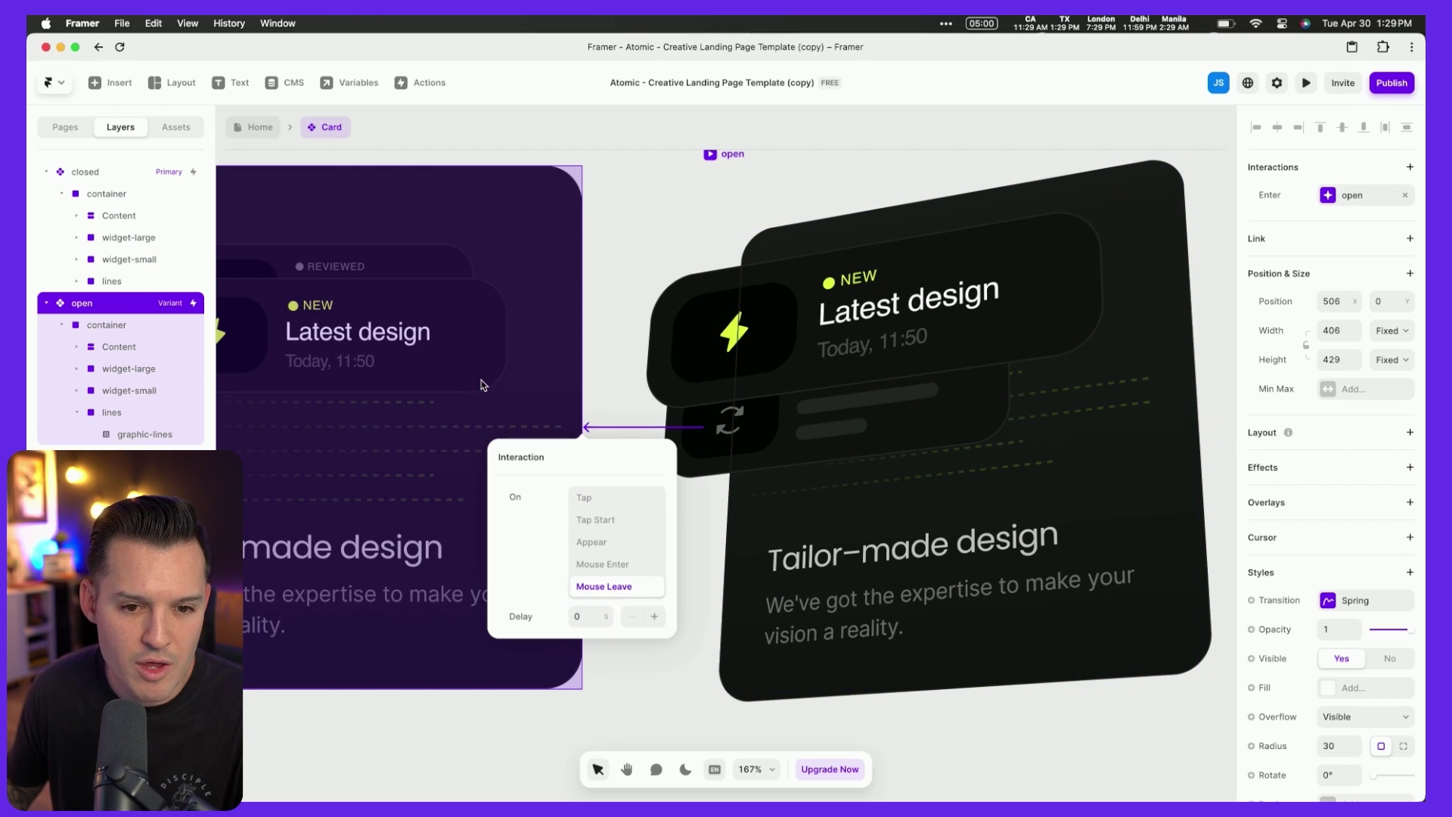
click(258, 128)
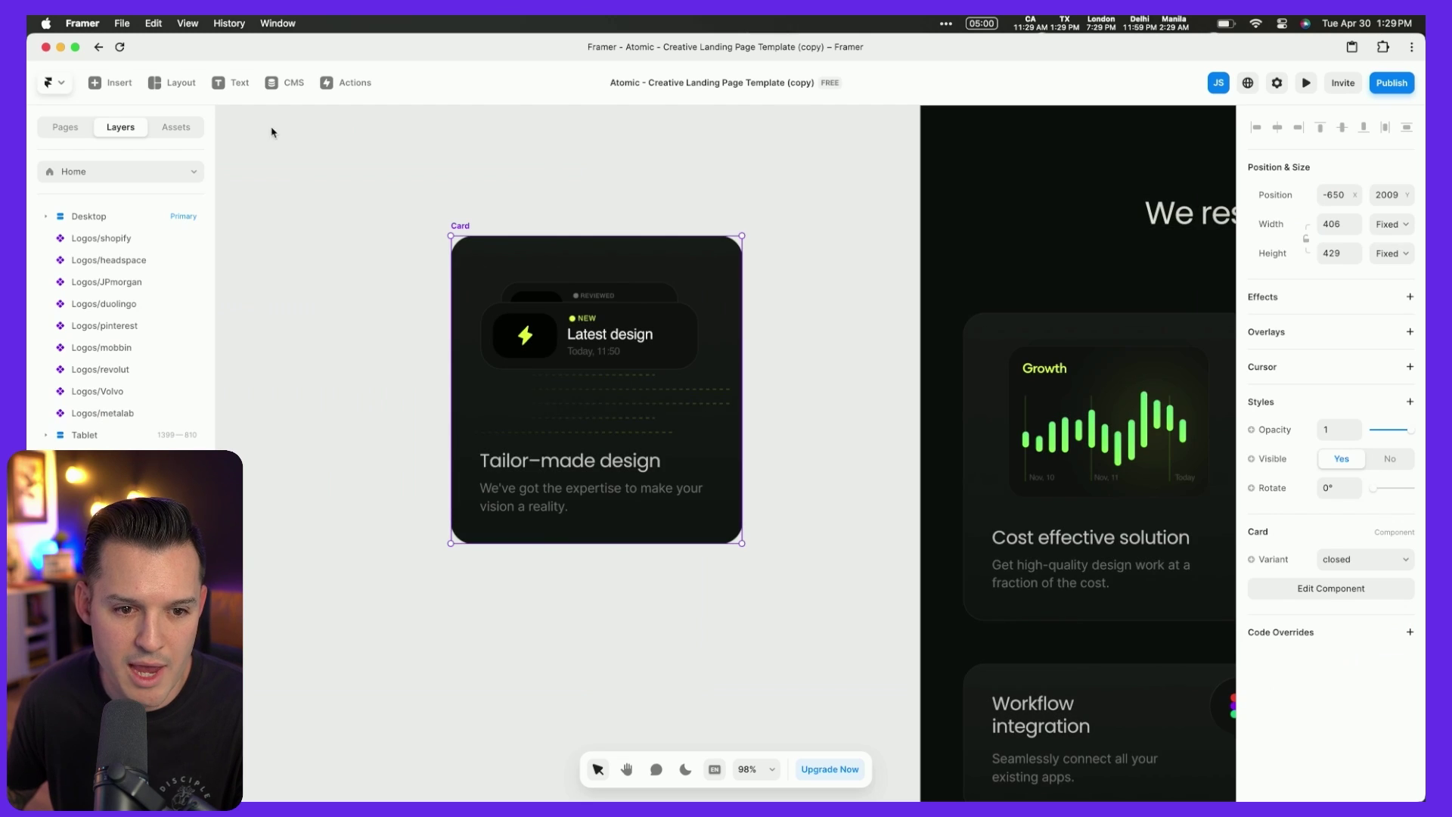
double_click(600, 287)
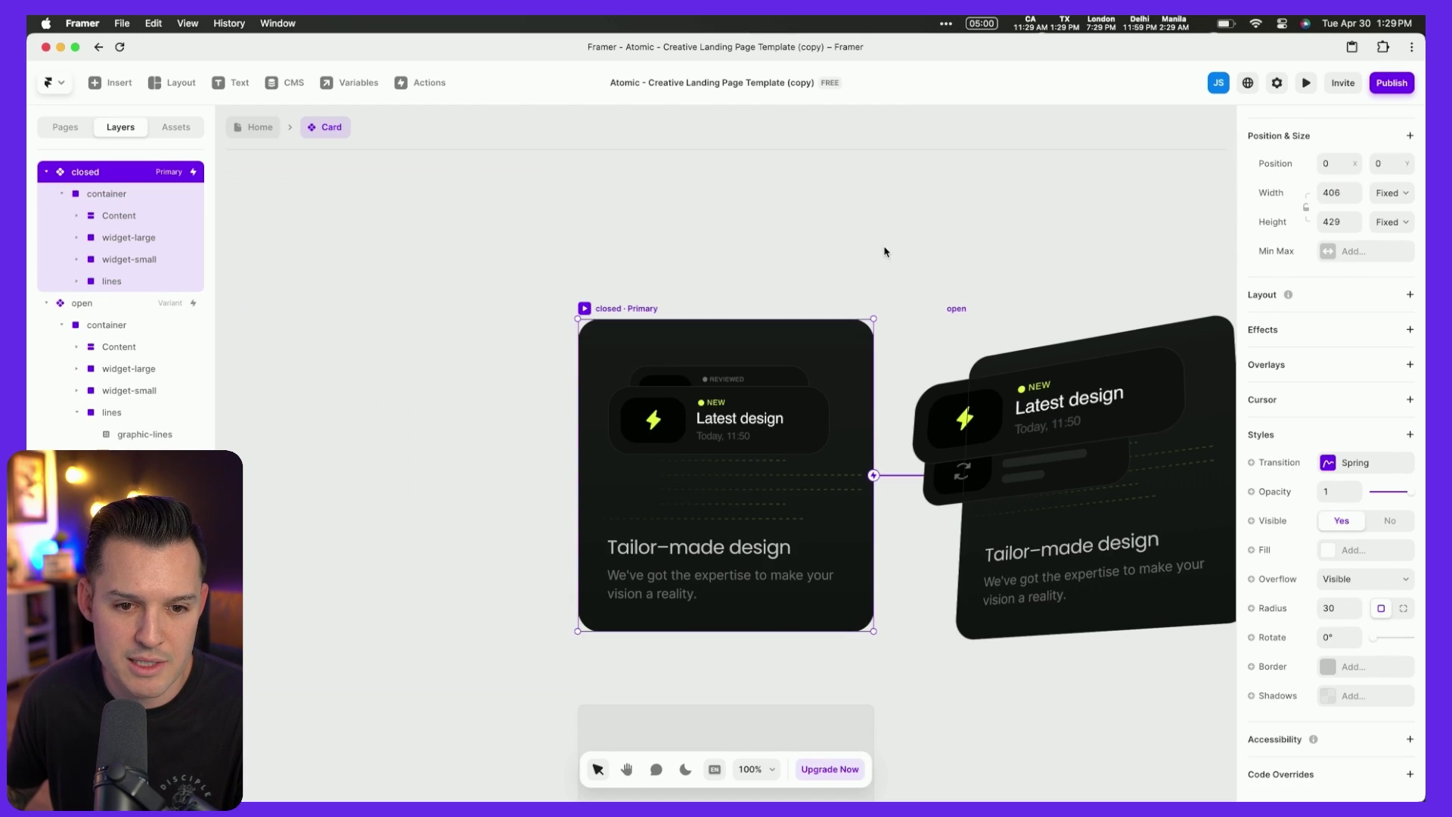
click(1306, 83)
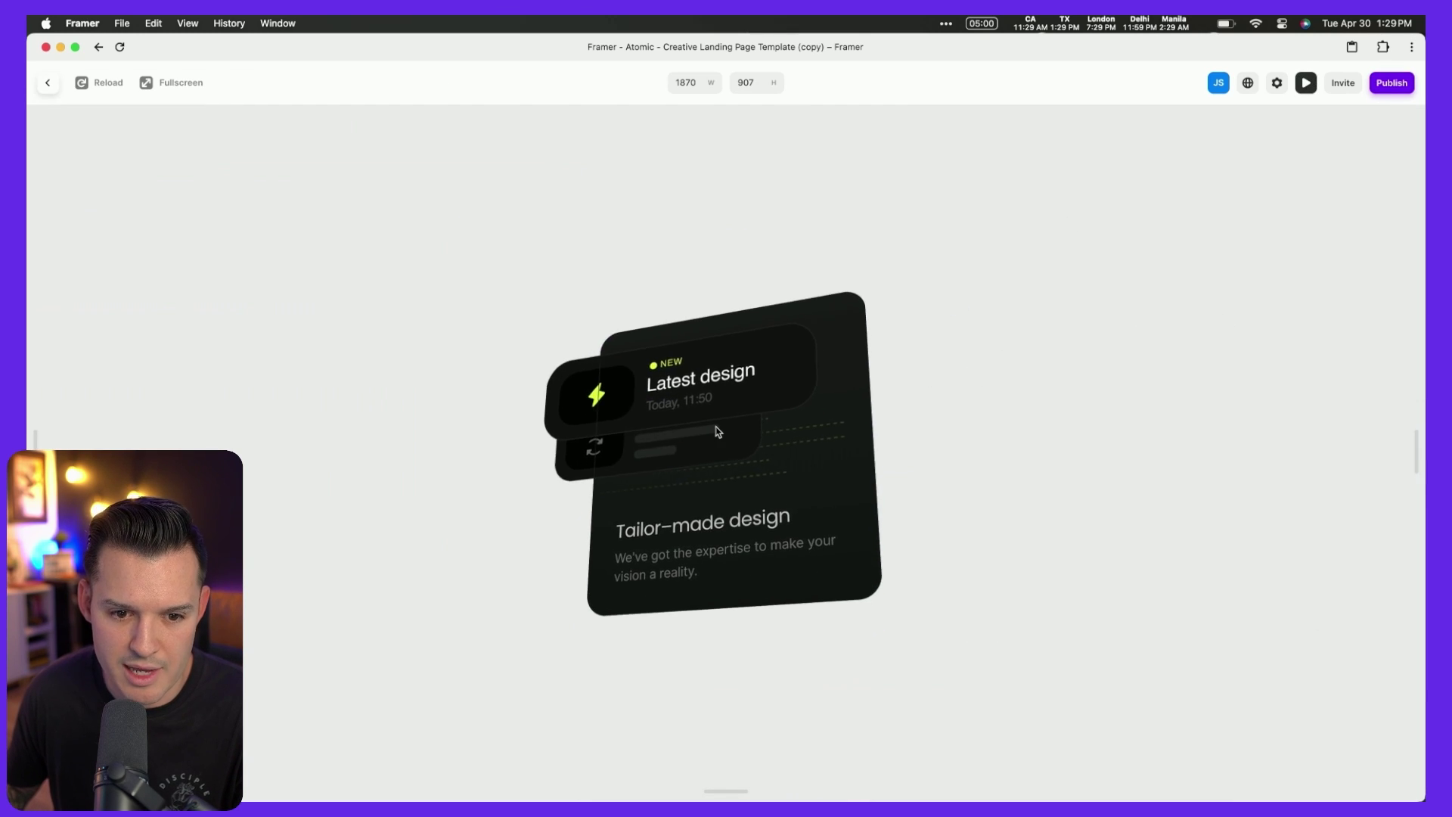
mouse_move(800, 418)
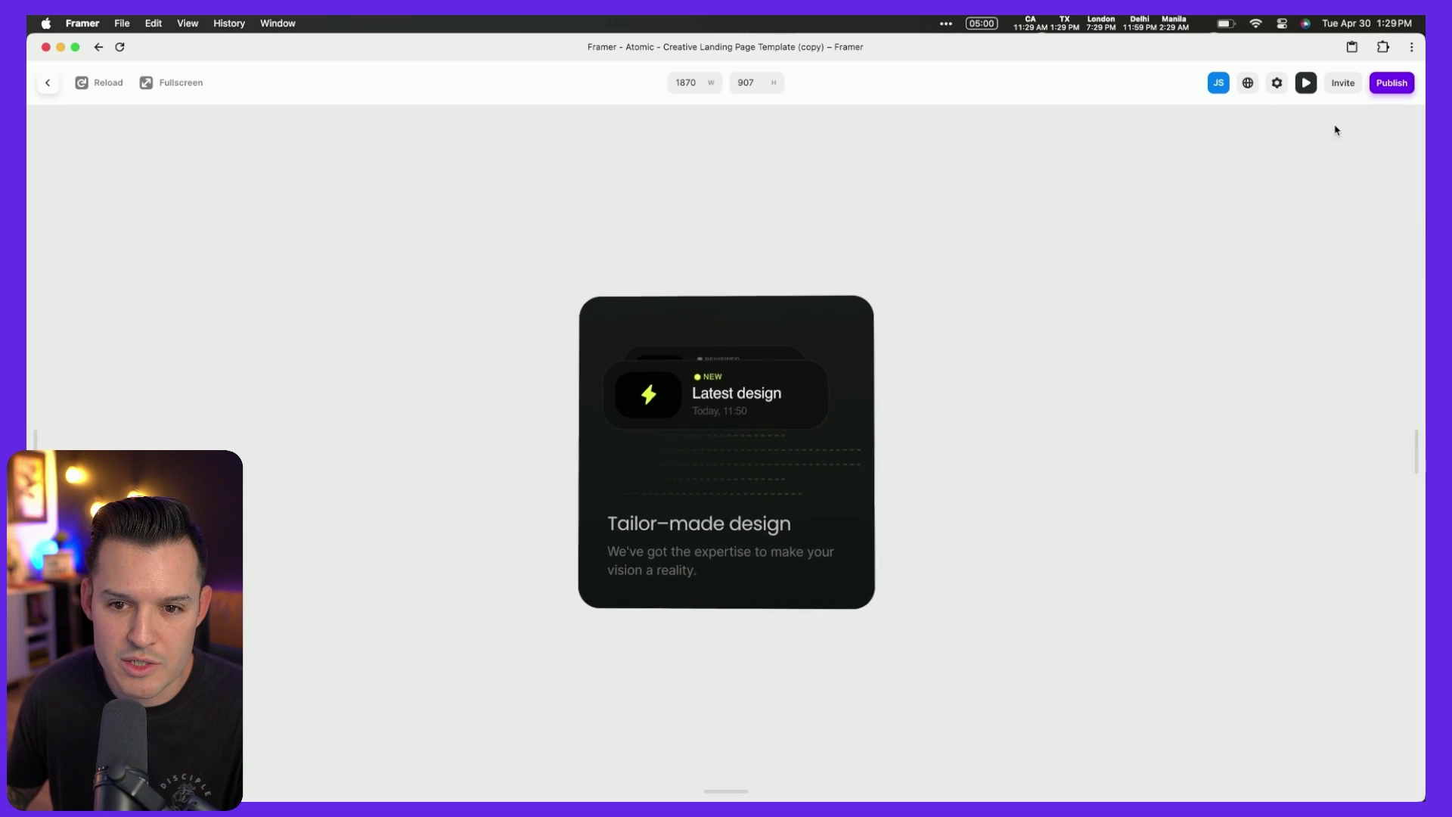
key(Escape)
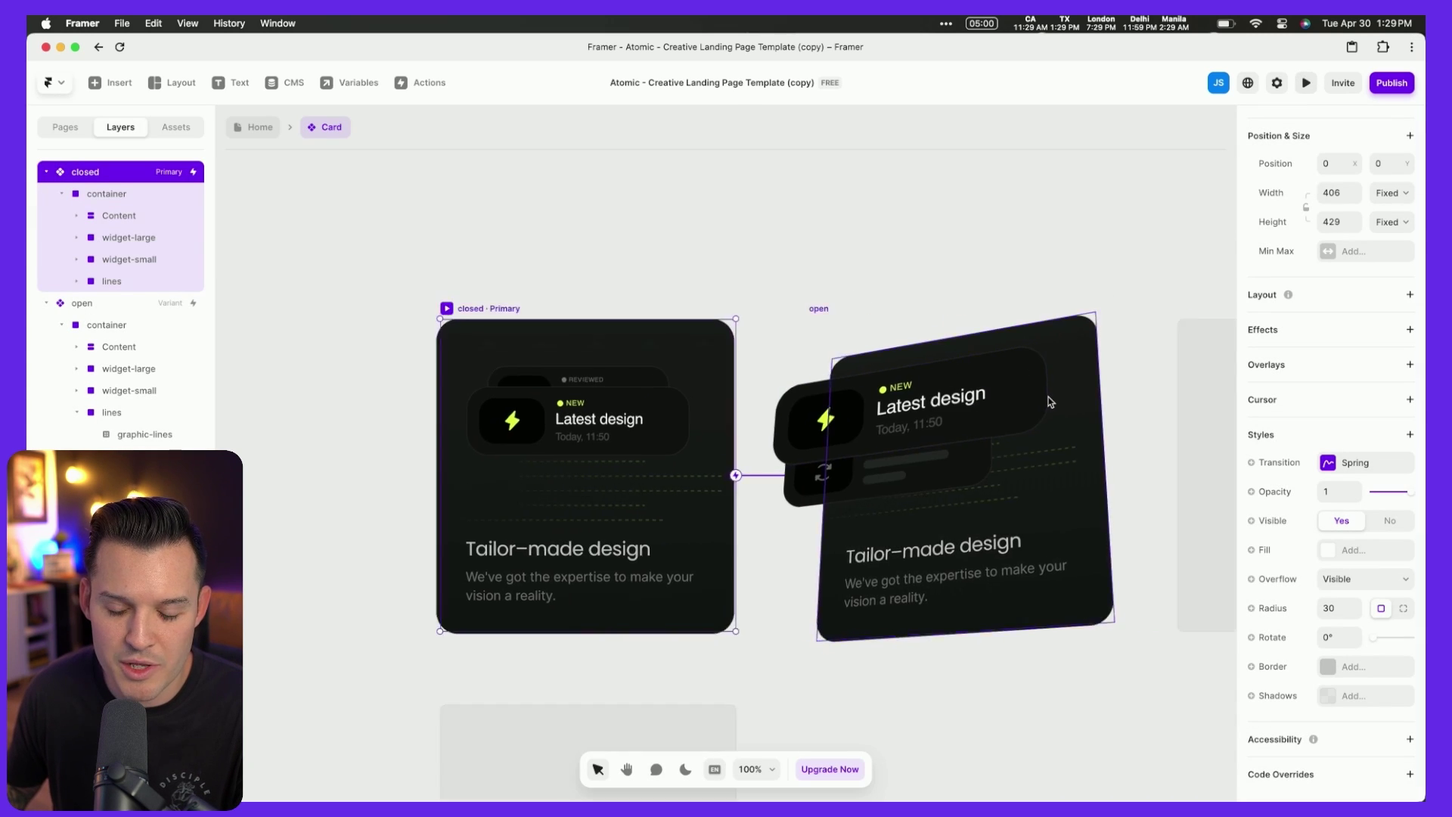
Add a Mirror Loop effect to both open-variant widgets with rotation 0 and offset 15 X, 10 Y.
scroll(1043, 393, up, 5)
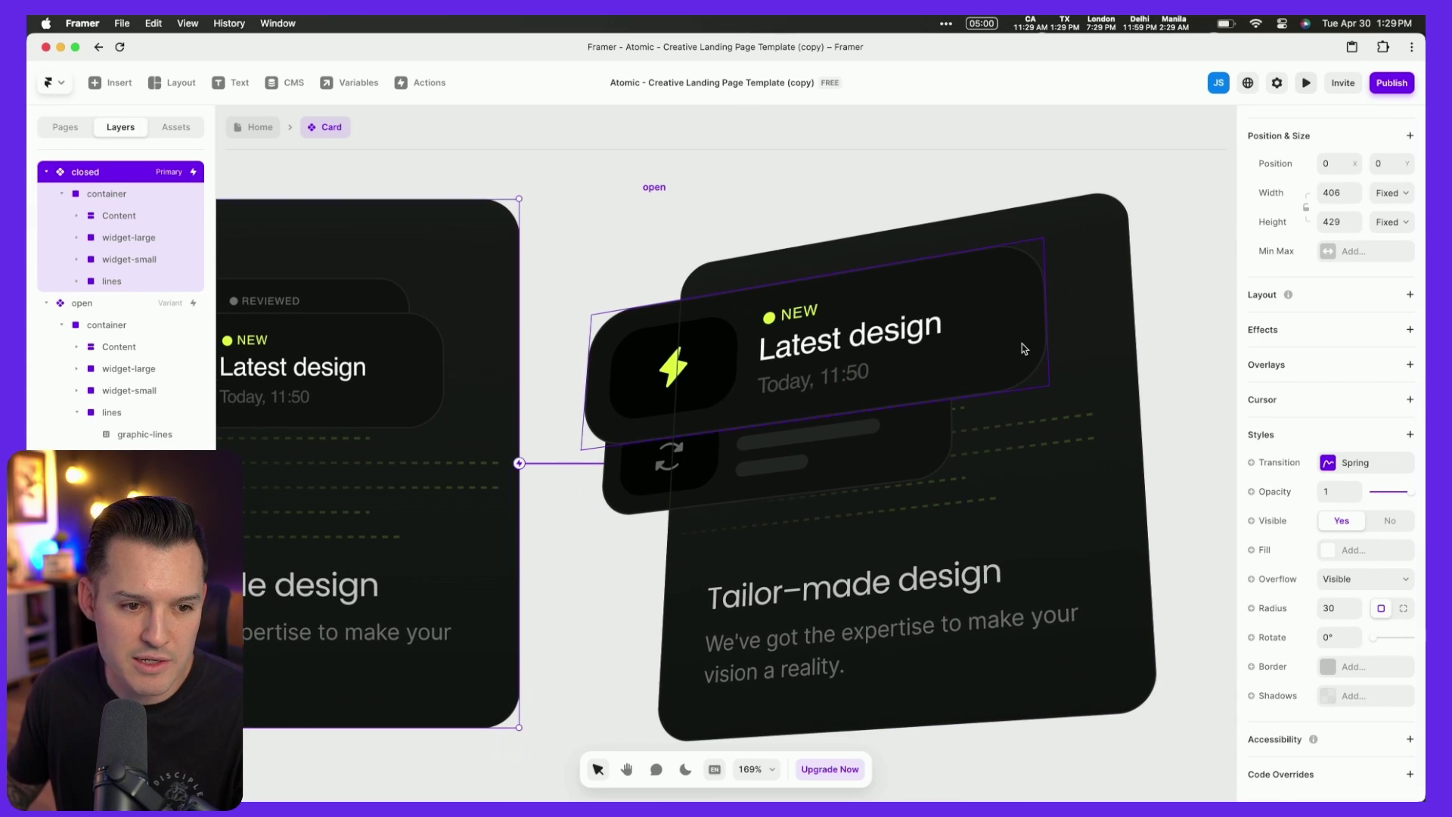
click(1023, 349)
click(136, 371)
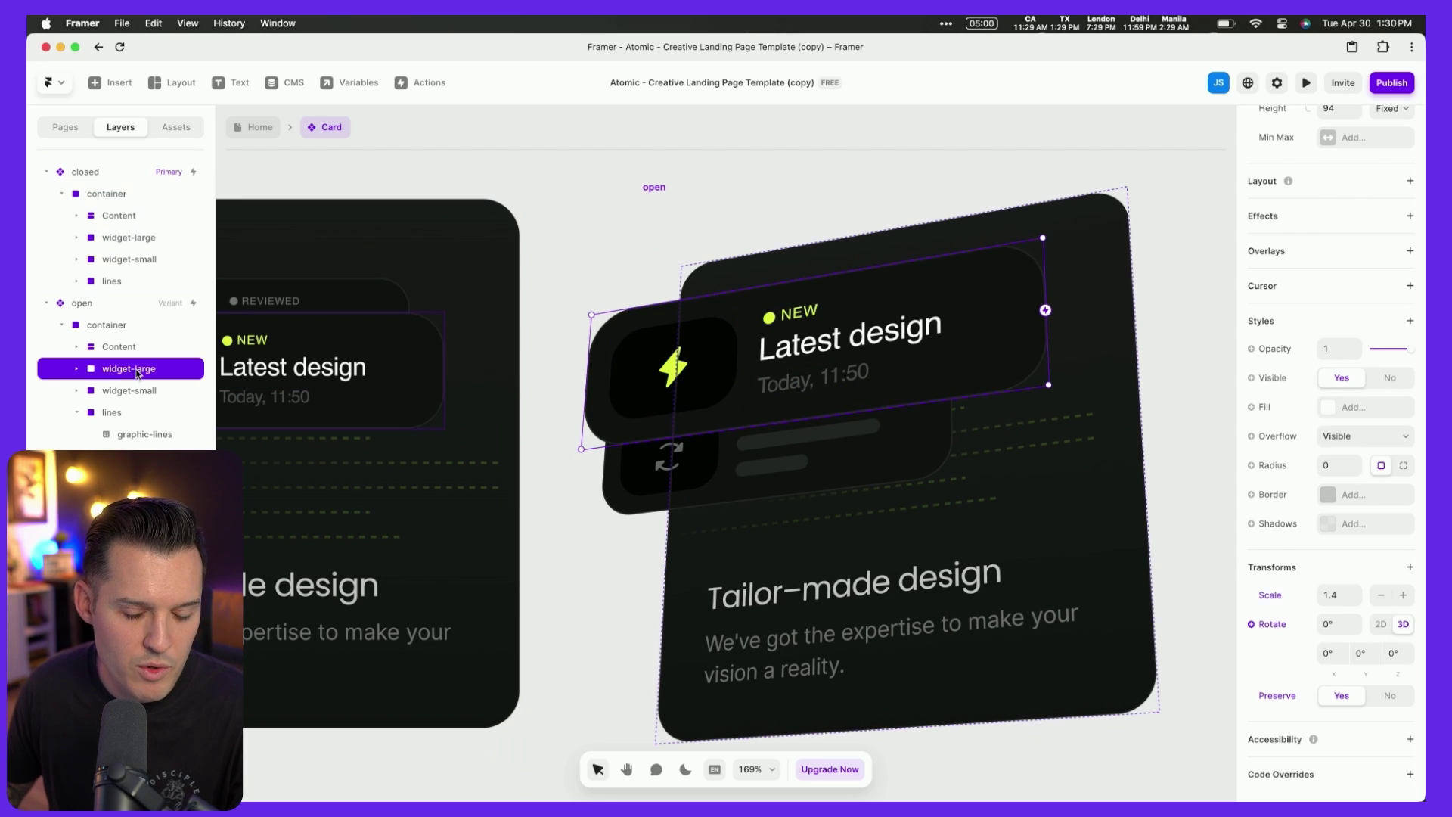
shift+click(134, 392)
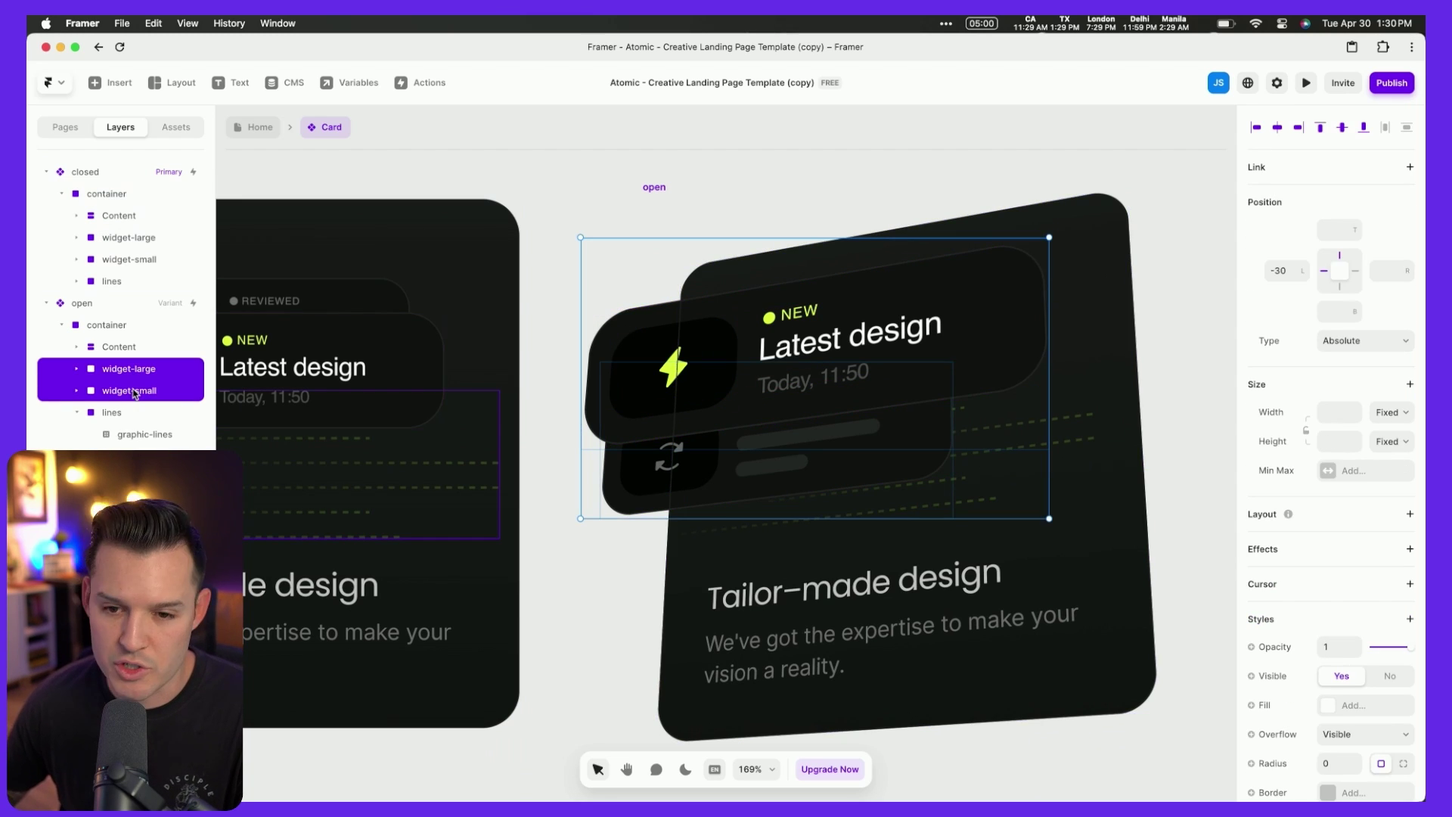
click(1409, 549)
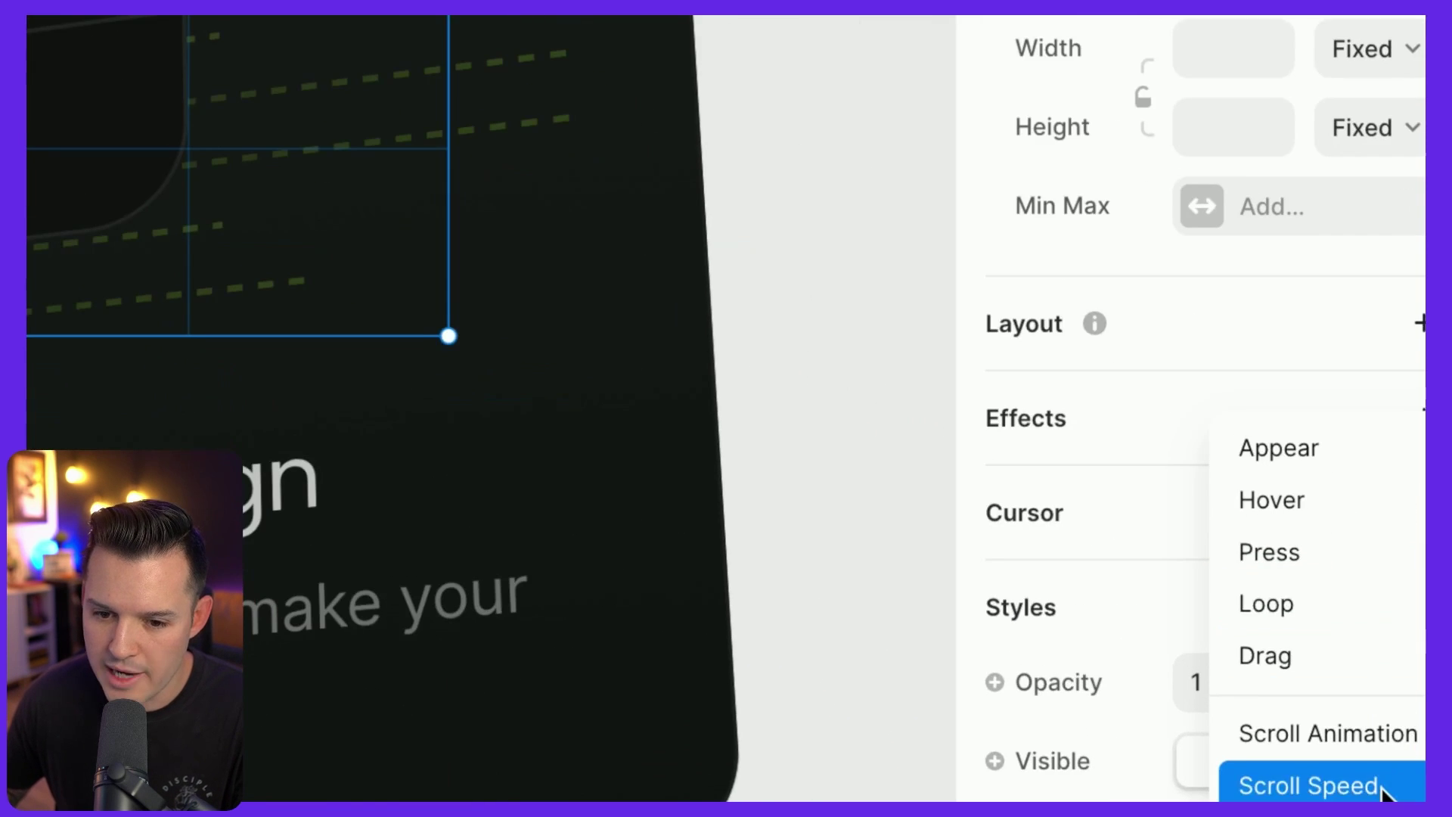
click(1319, 602)
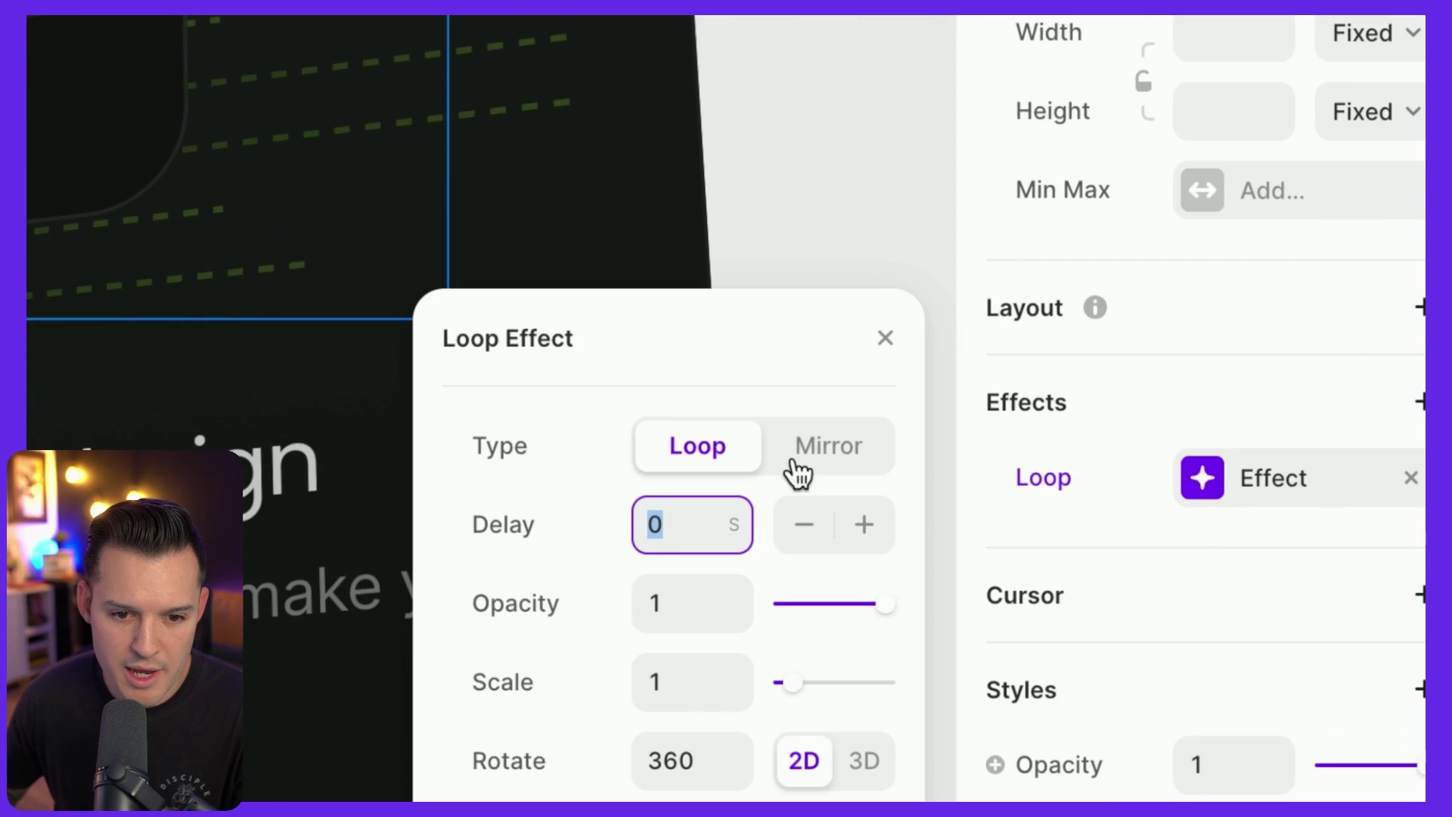
click(820, 458)
click(703, 770)
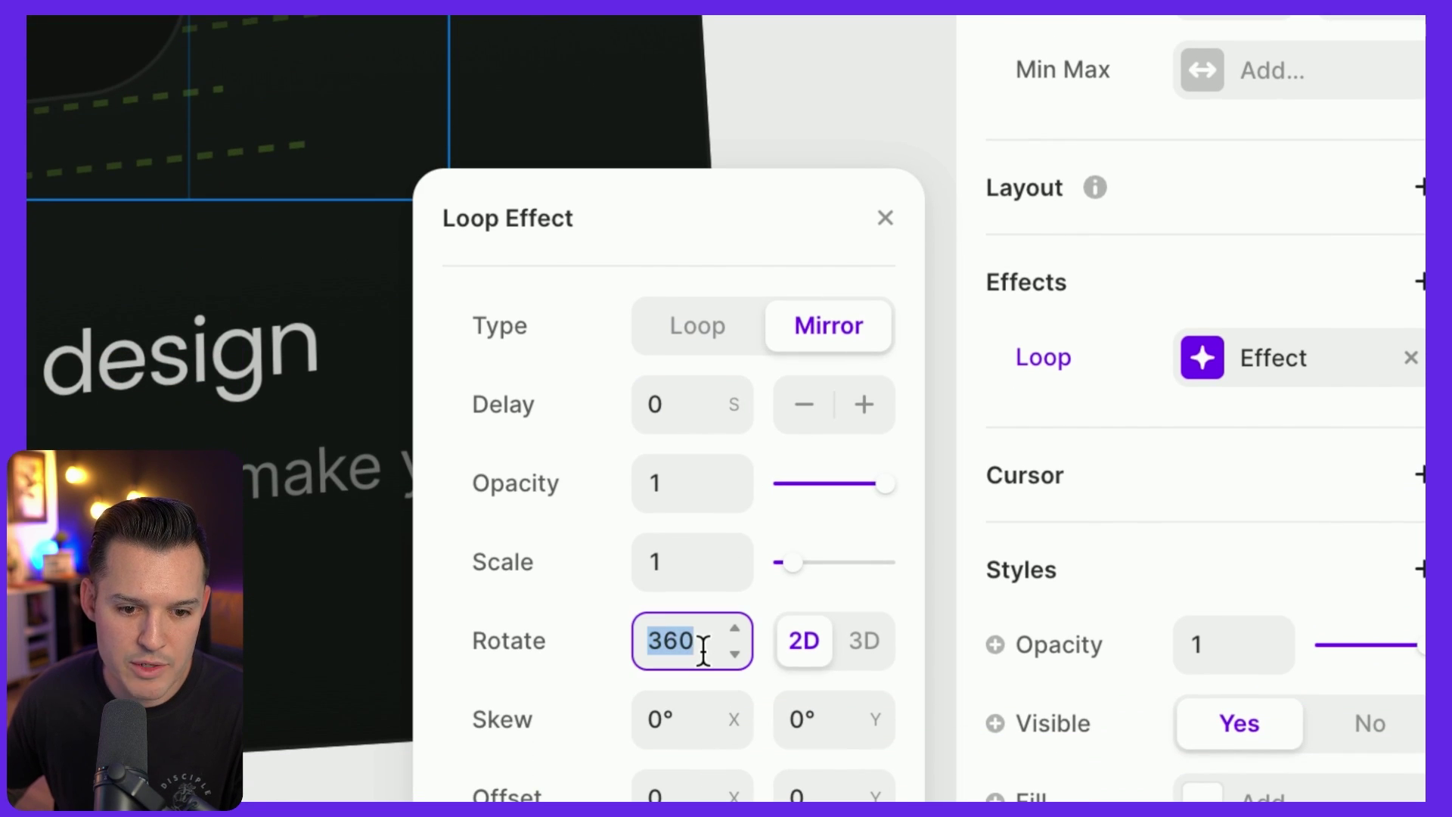
text(0)
key(Tab)
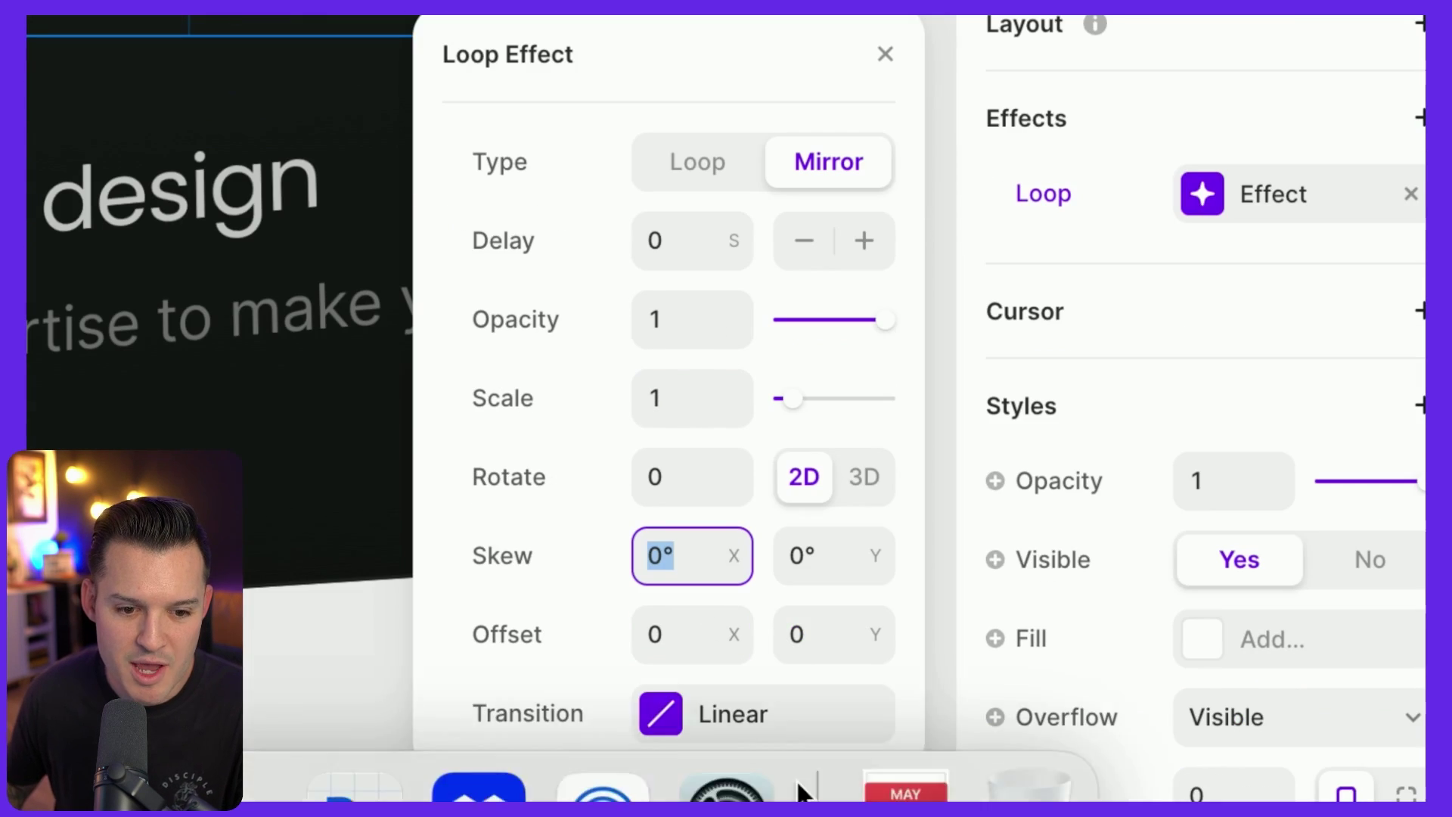
click(698, 643)
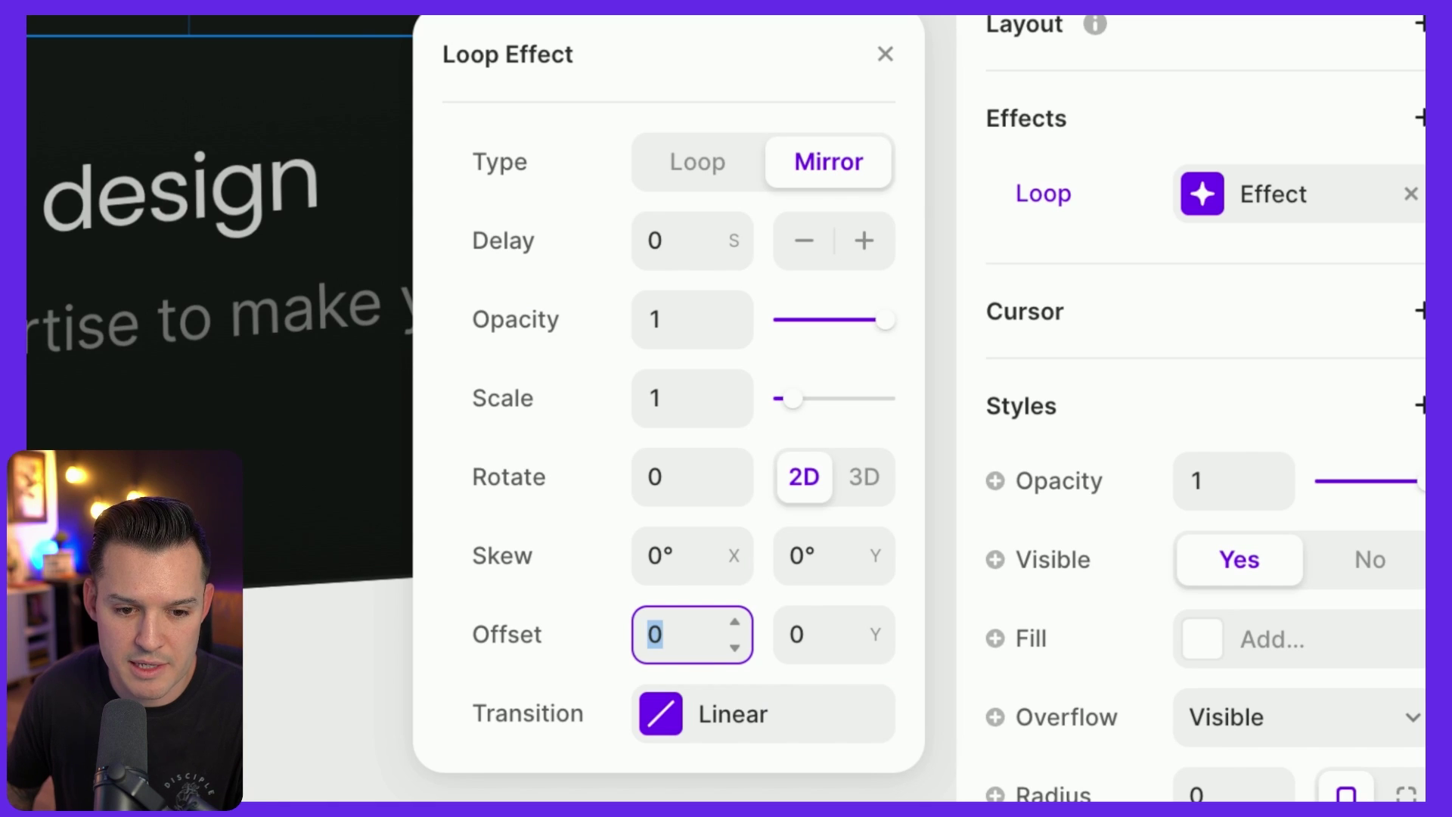
text(14)
key(Tab)
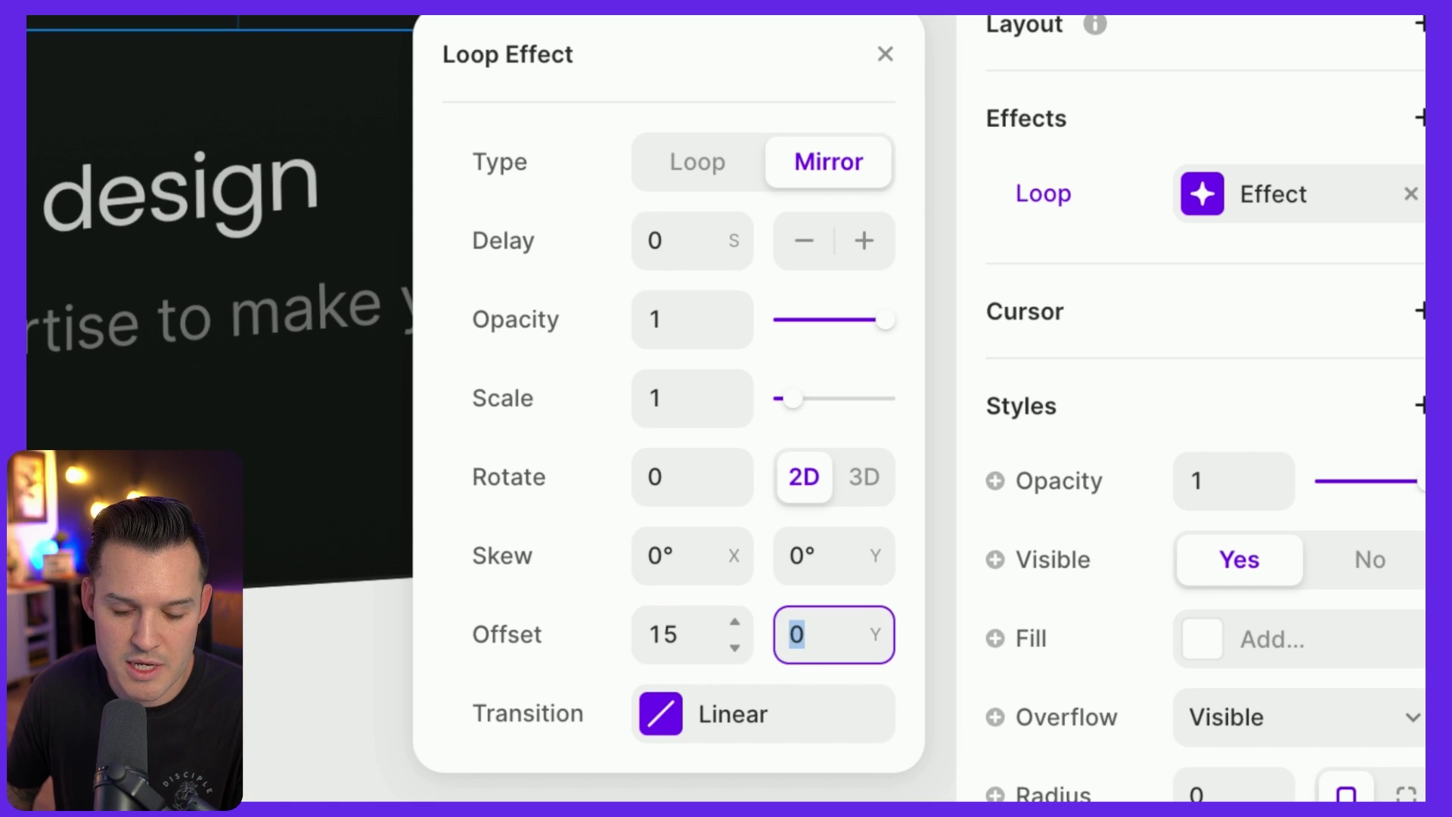
text(10)
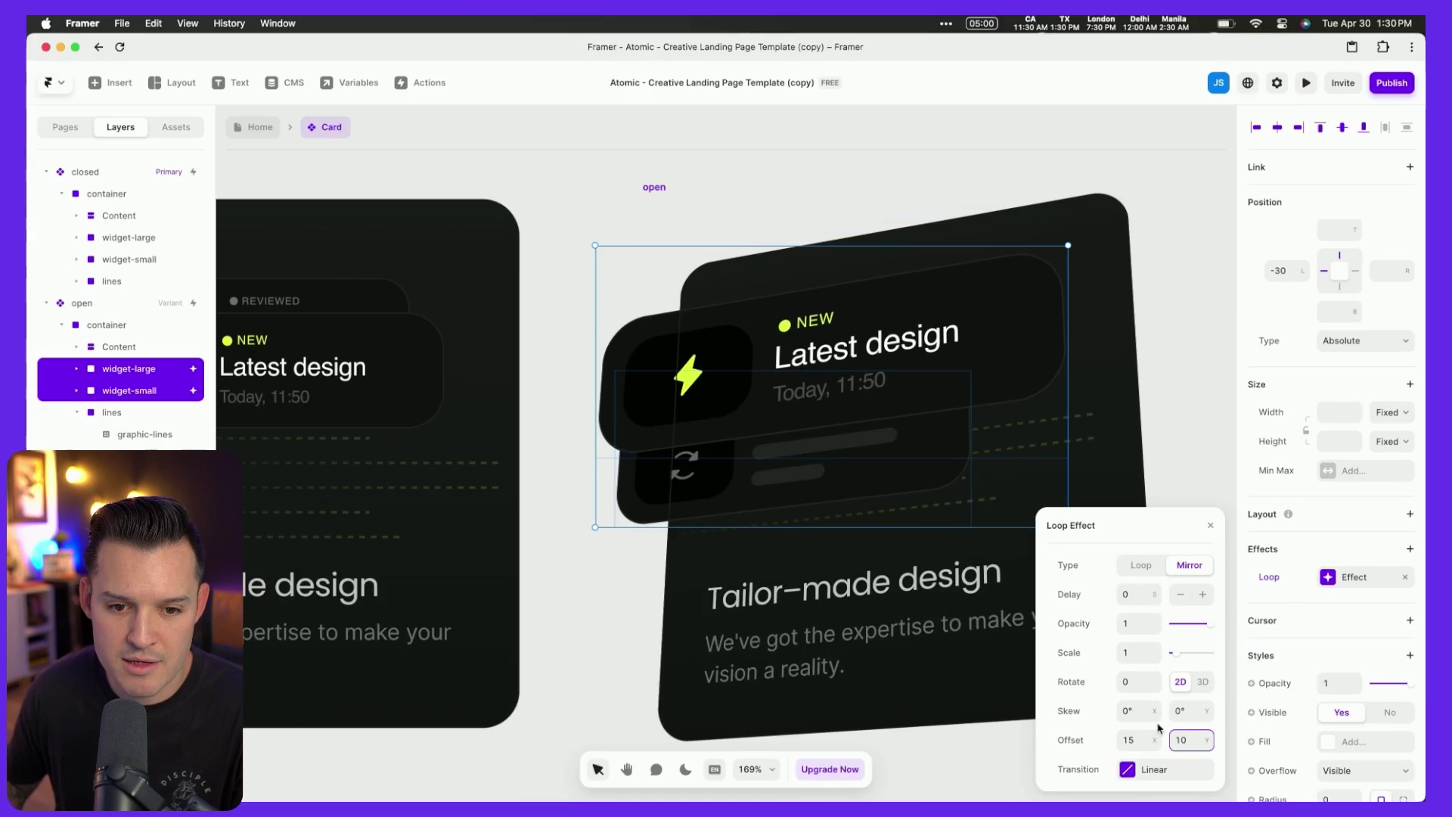
Give widget-small's loop a -5 X offset so it drifts the opposite way.
click(128, 386)
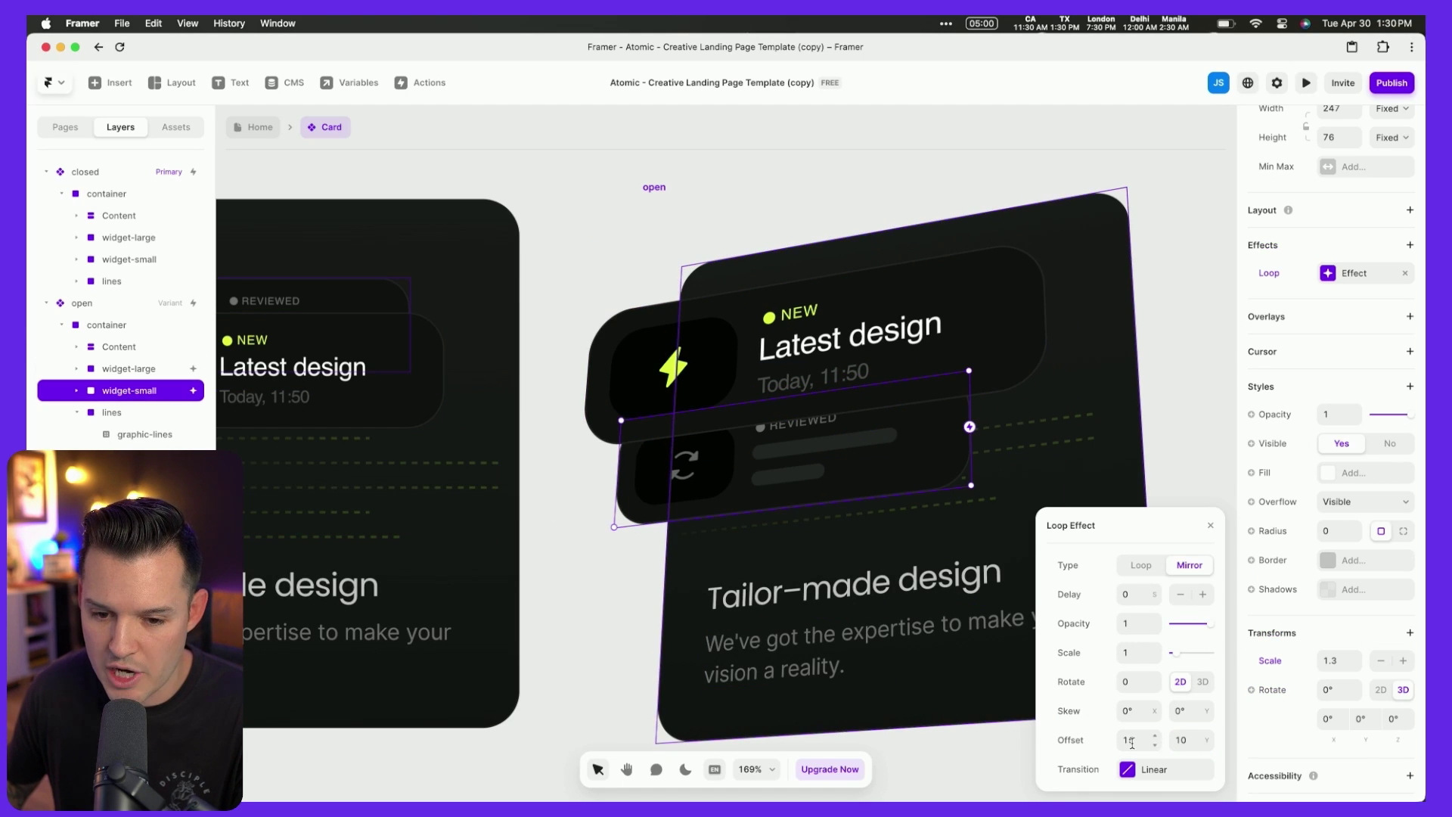
text(25)
key(BackSpace)
key(BackSpace)
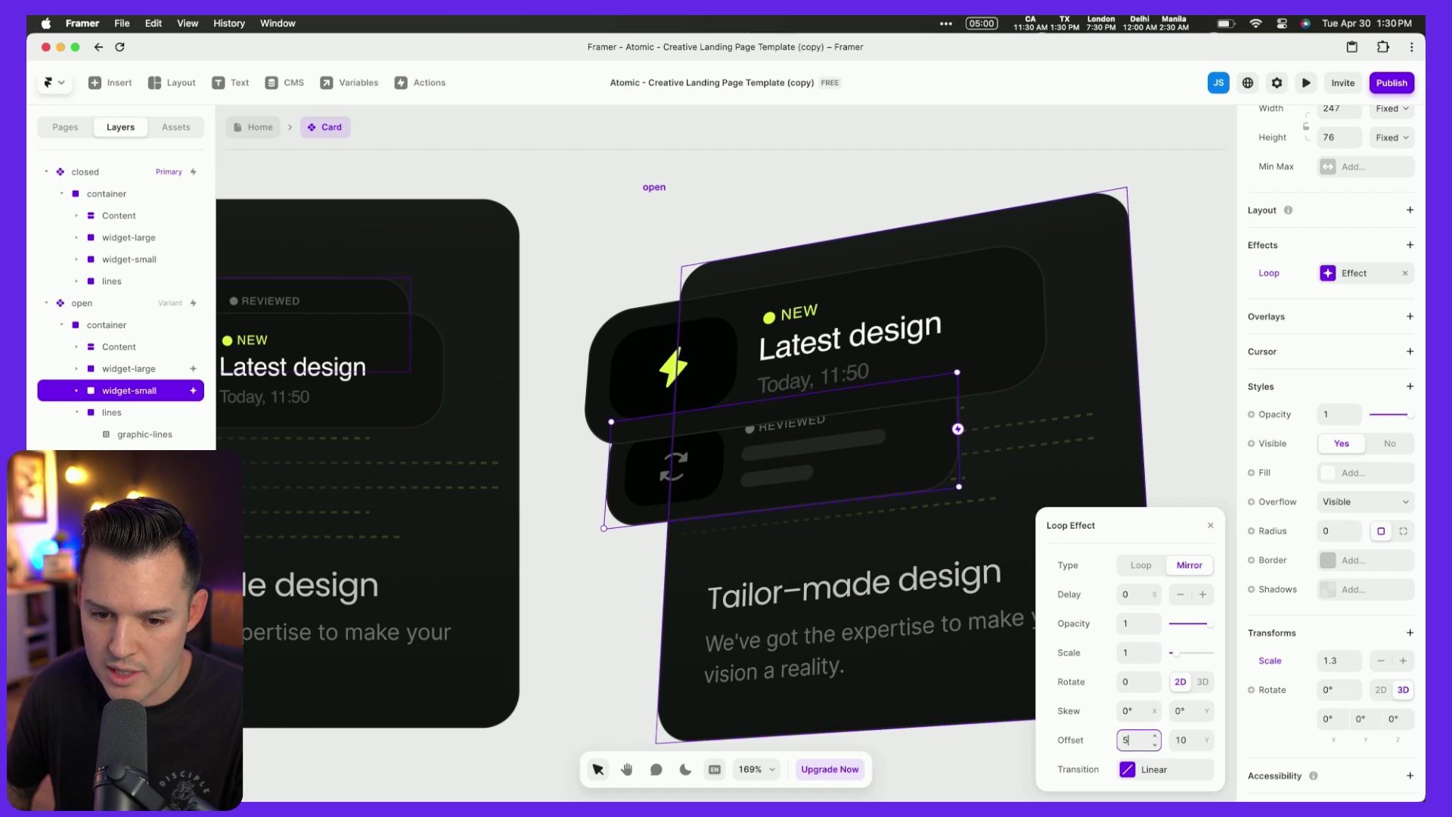
text(-5-10)
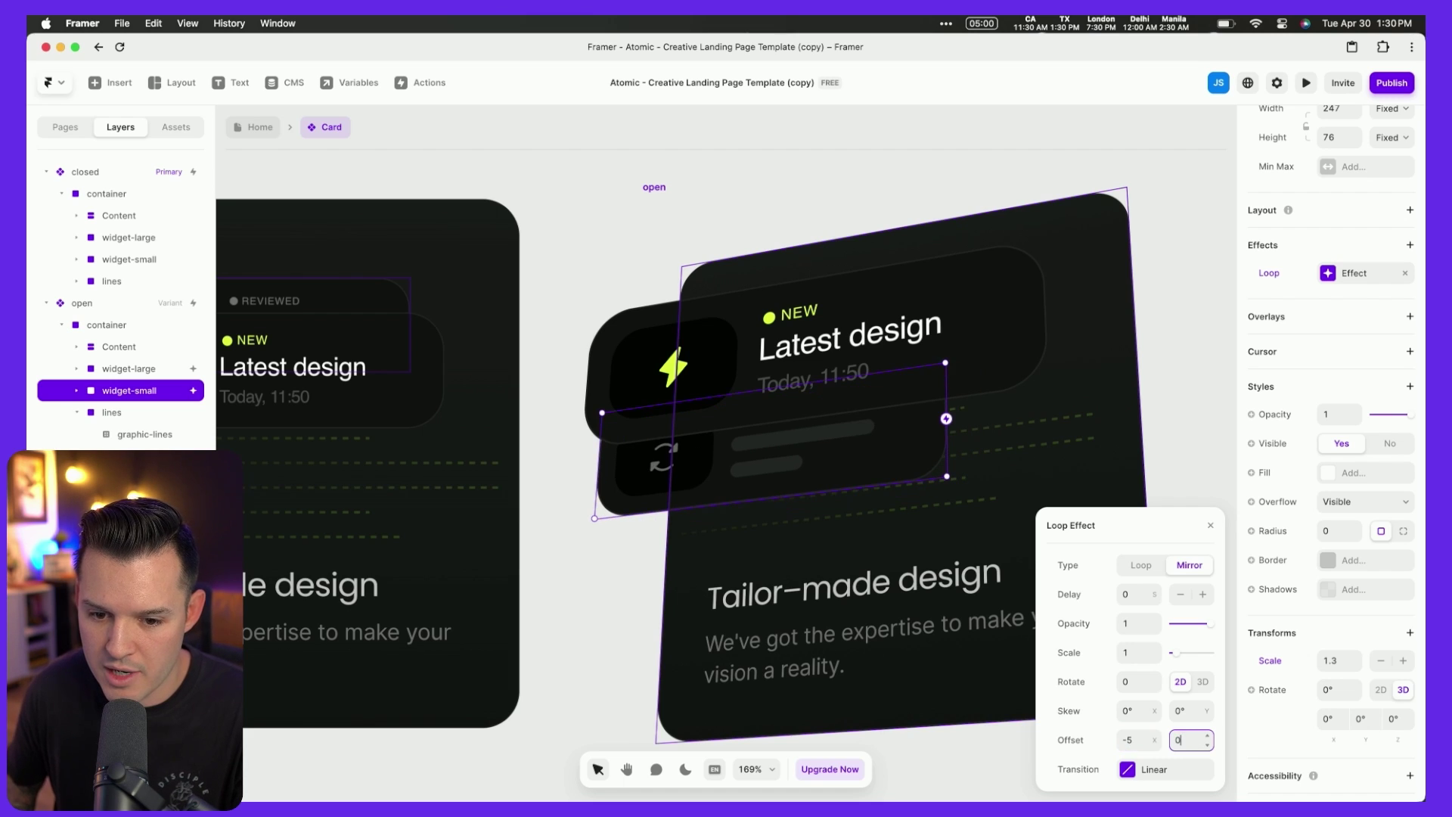
key(BackSpace)
key(BackSpace)
text(6)
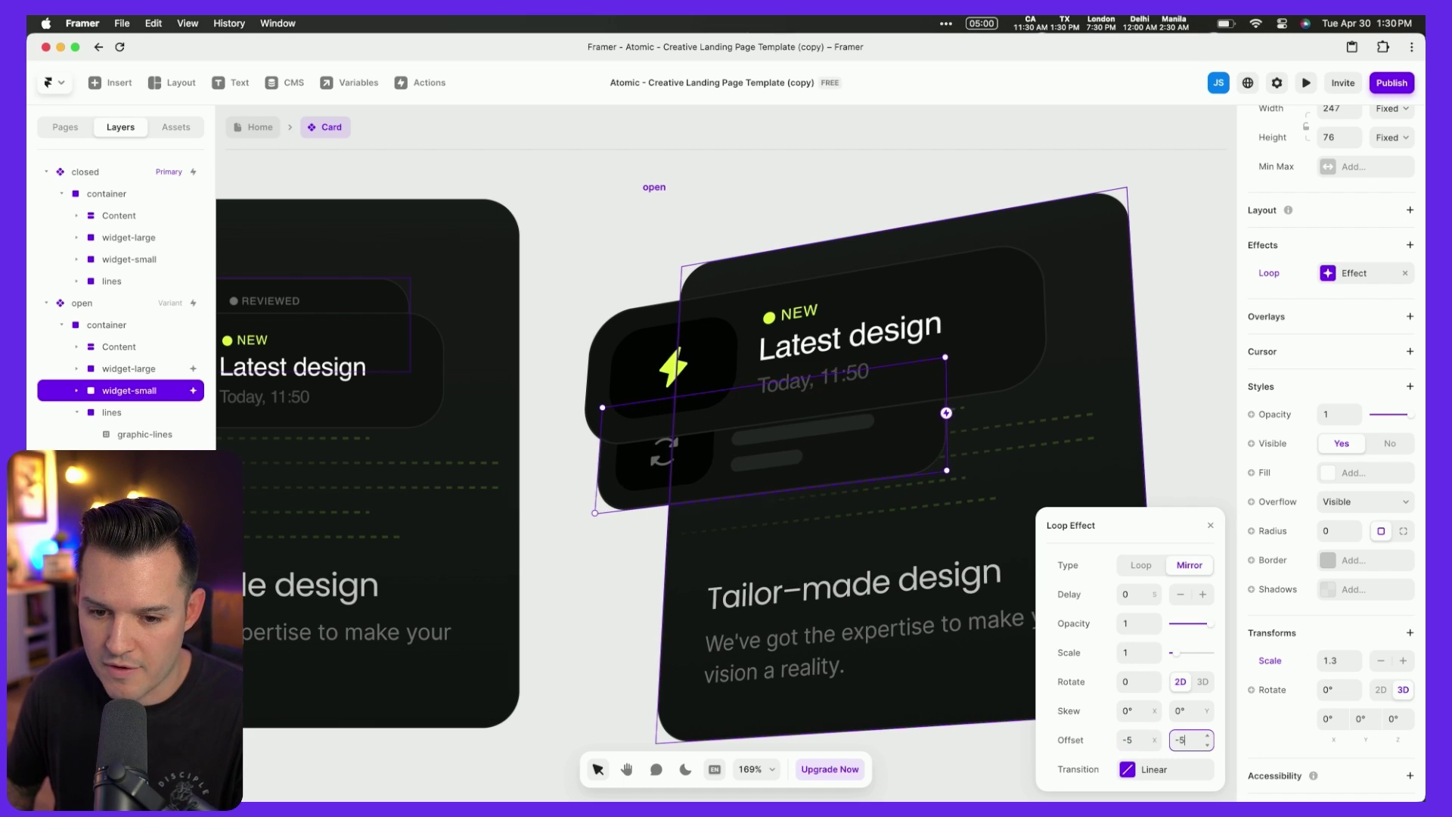
Preview the card's hover and loop animation, then return to the editor.
click(657, 194)
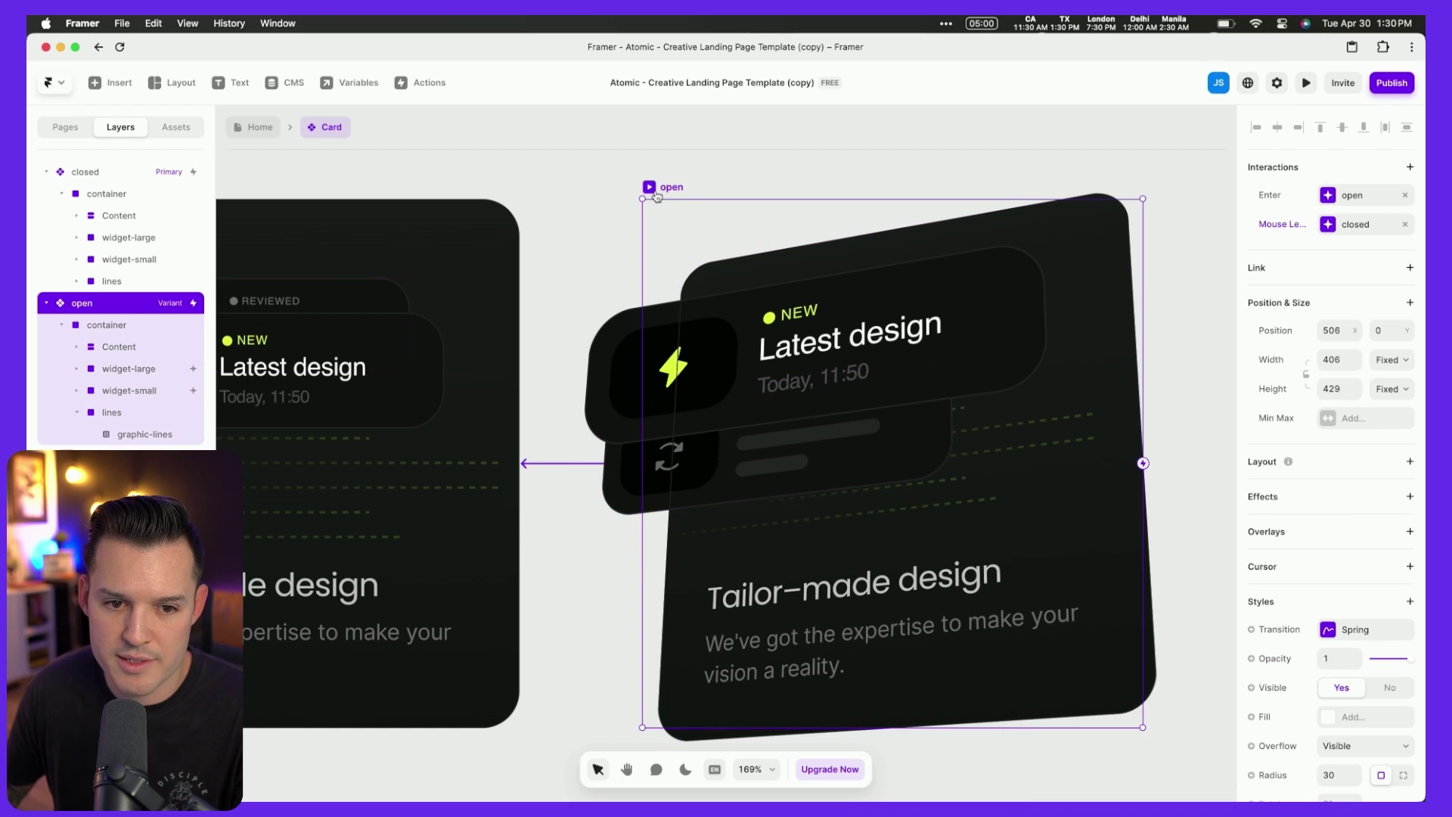
click(1305, 83)
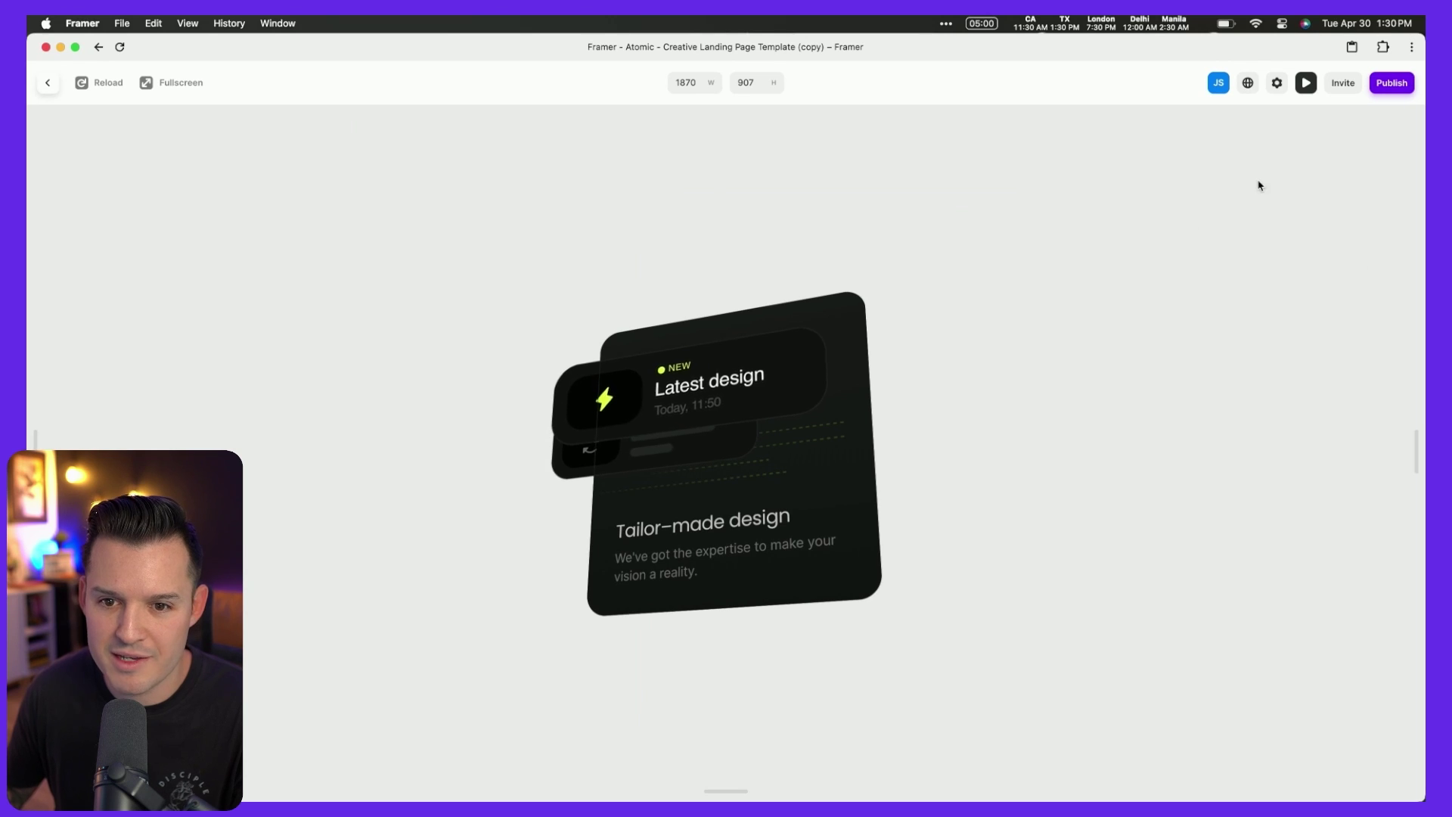
click(1305, 83)
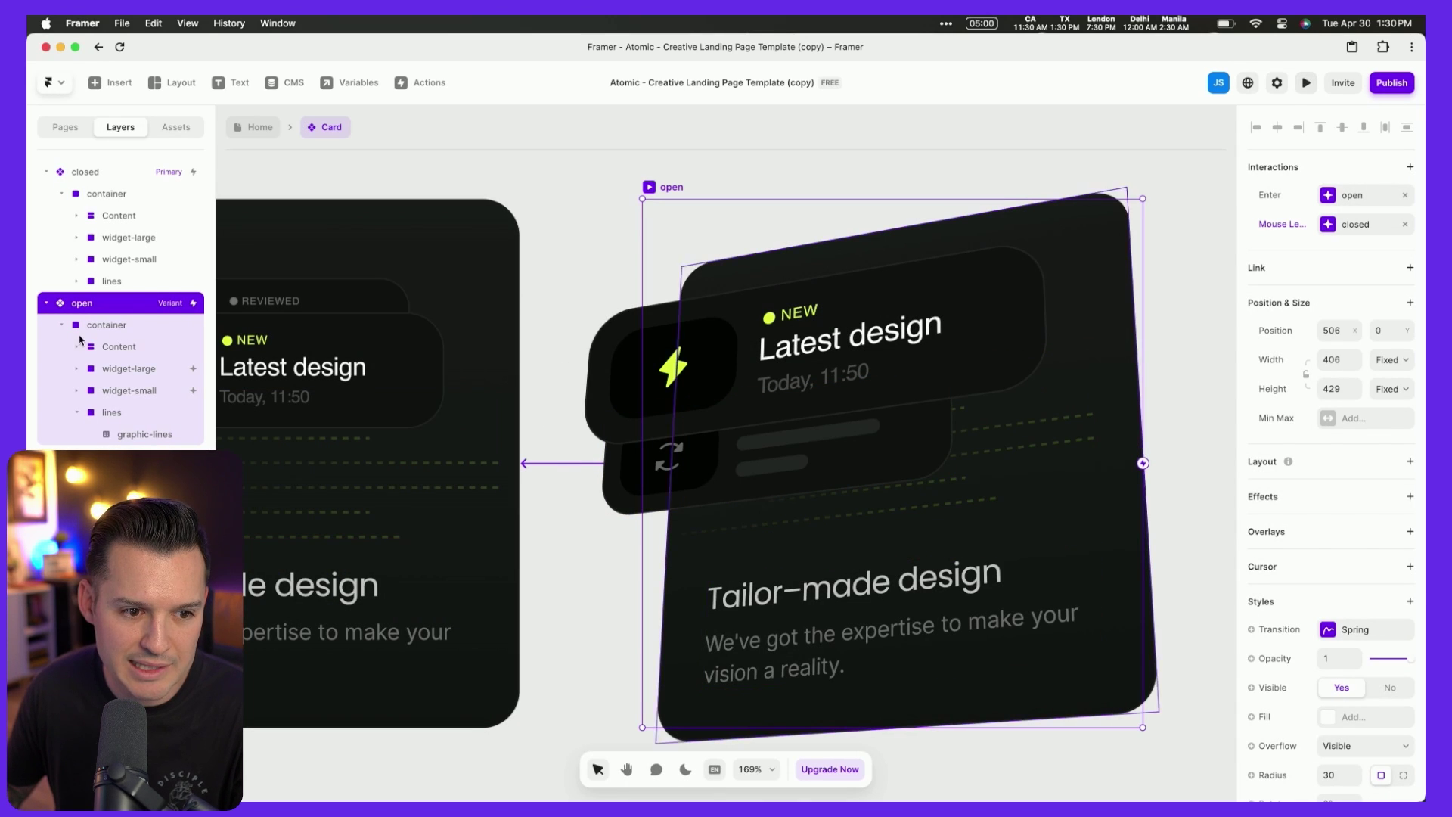
Set both widgets' Loop transition easing to Ease In Out and preview again.
click(116, 370)
shift+click(123, 396)
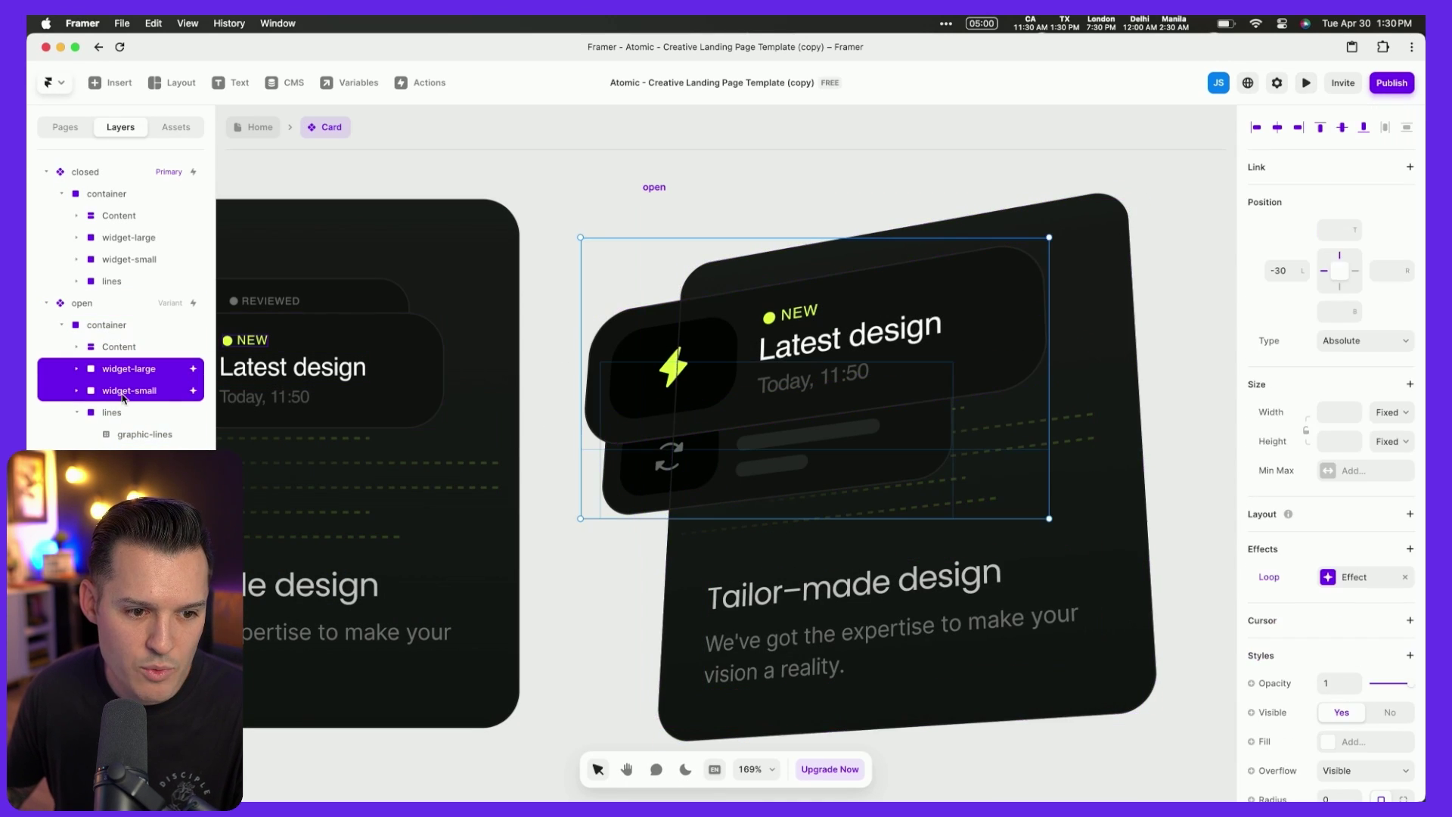
click(1354, 578)
click(1142, 769)
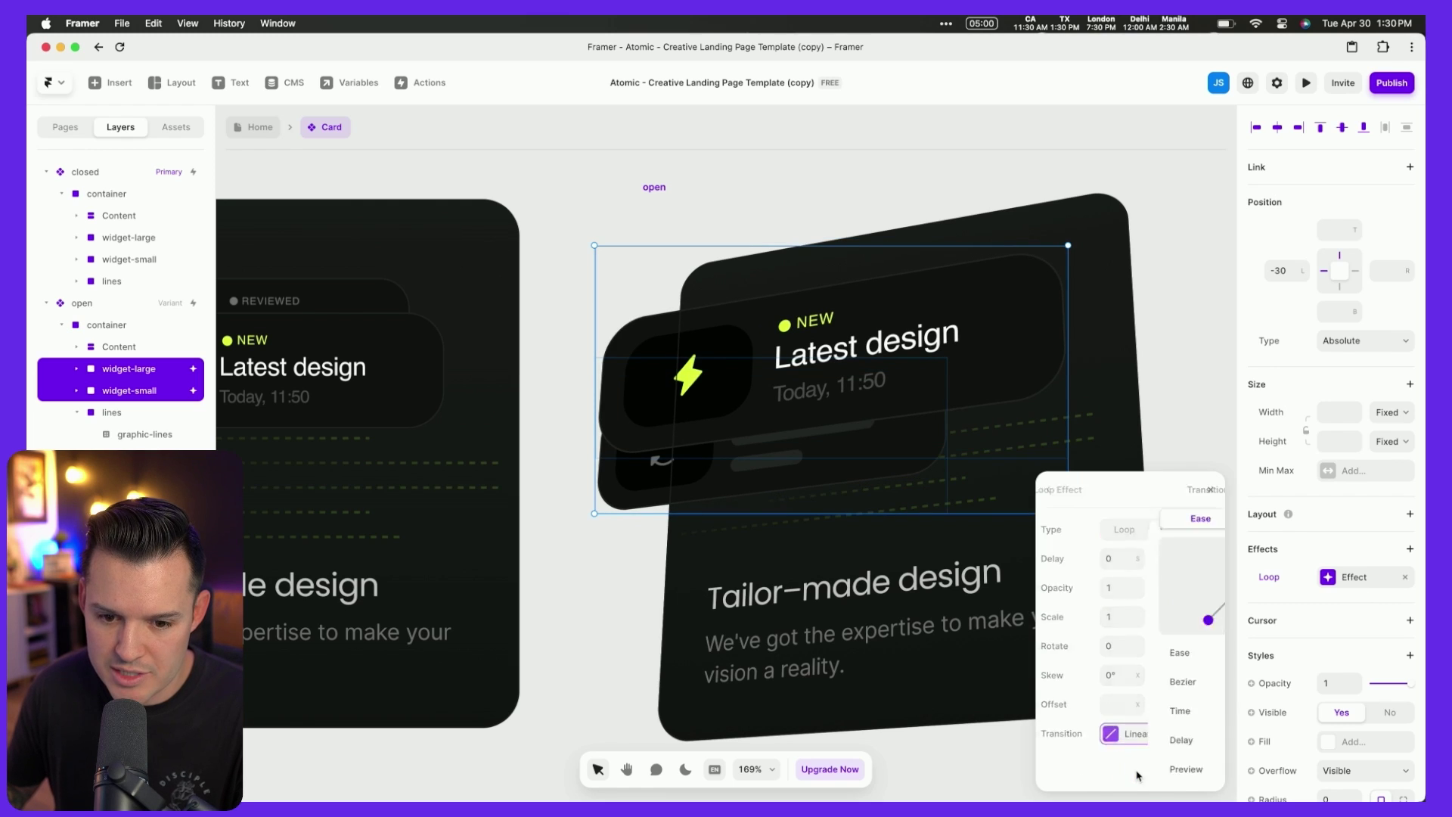
click(1149, 651)
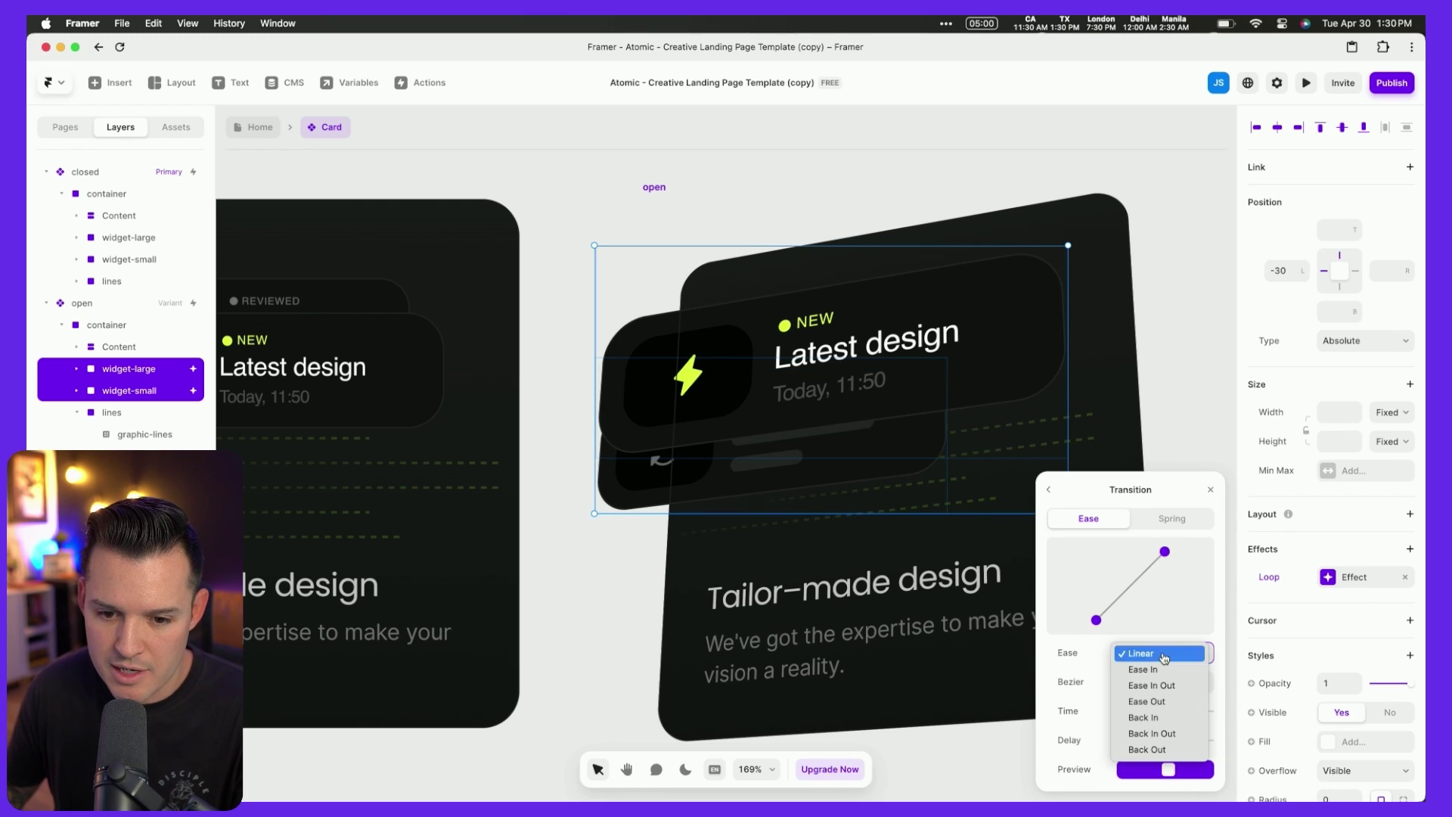
click(1174, 692)
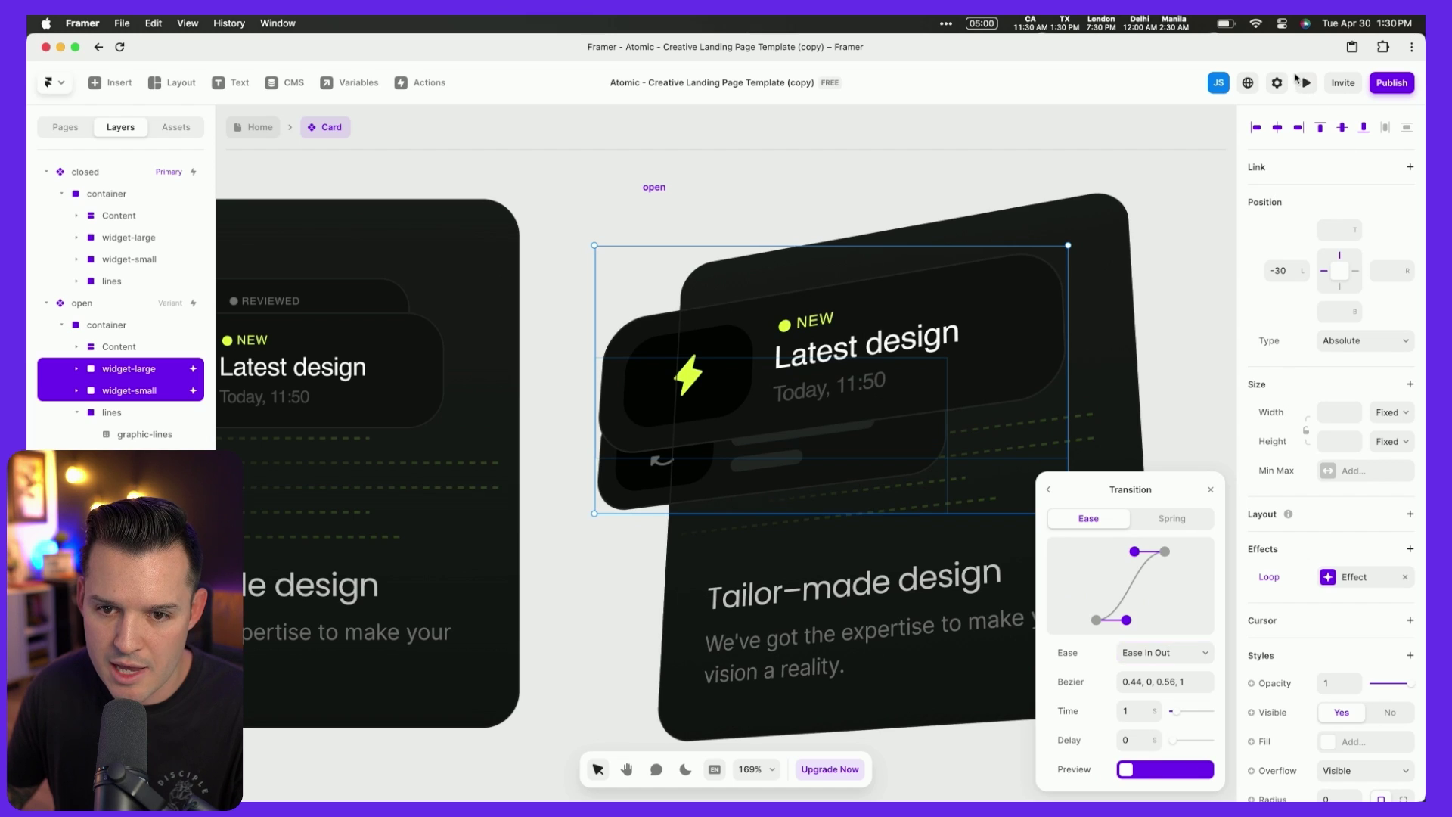
click(1297, 80)
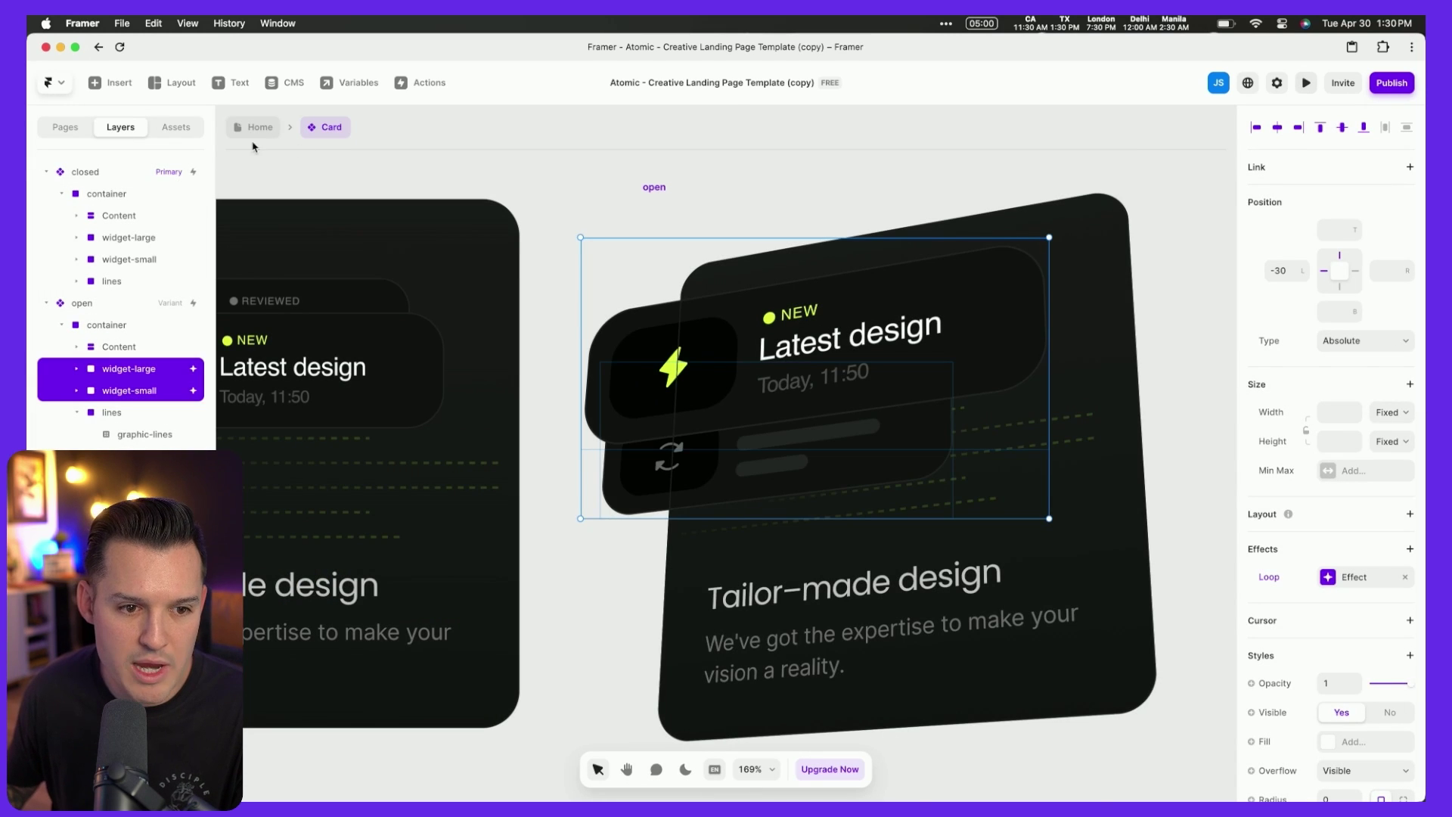
Swap the Home page's Tailor-made design Feature Card for the project's Card component.
click(255, 130)
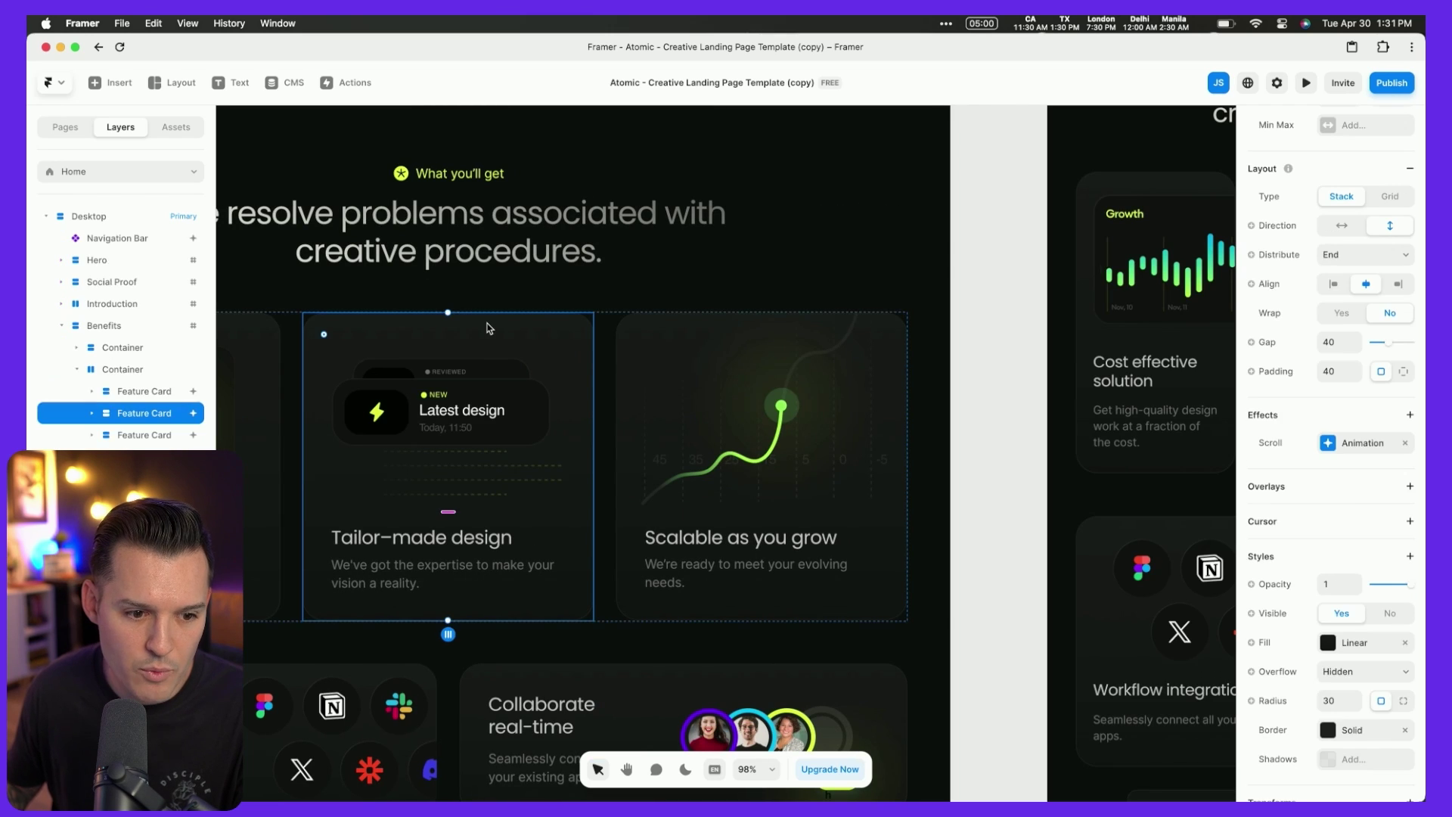
right_click(128, 421)
mouse_move(252, 525)
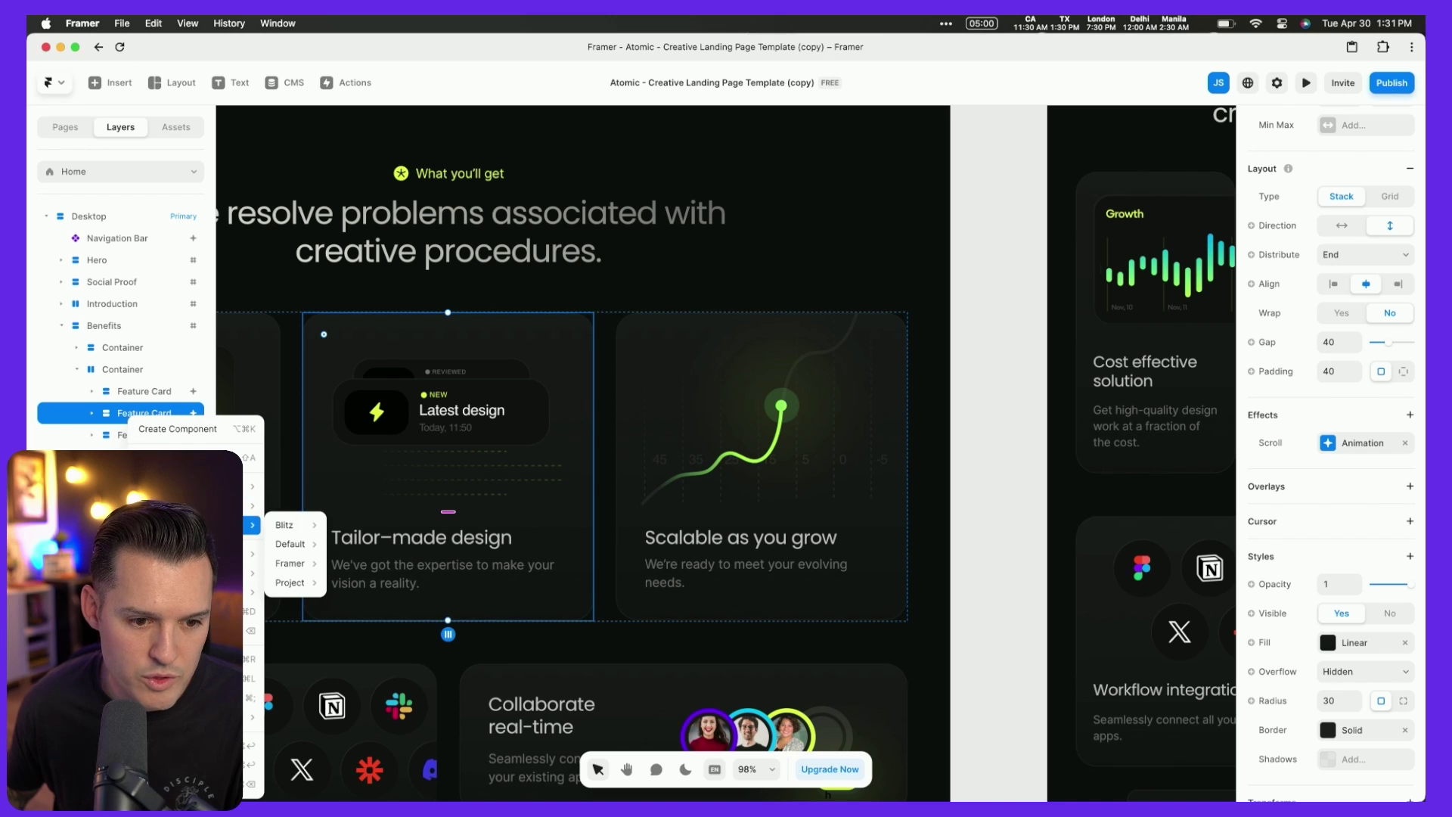
mouse_move(299, 546)
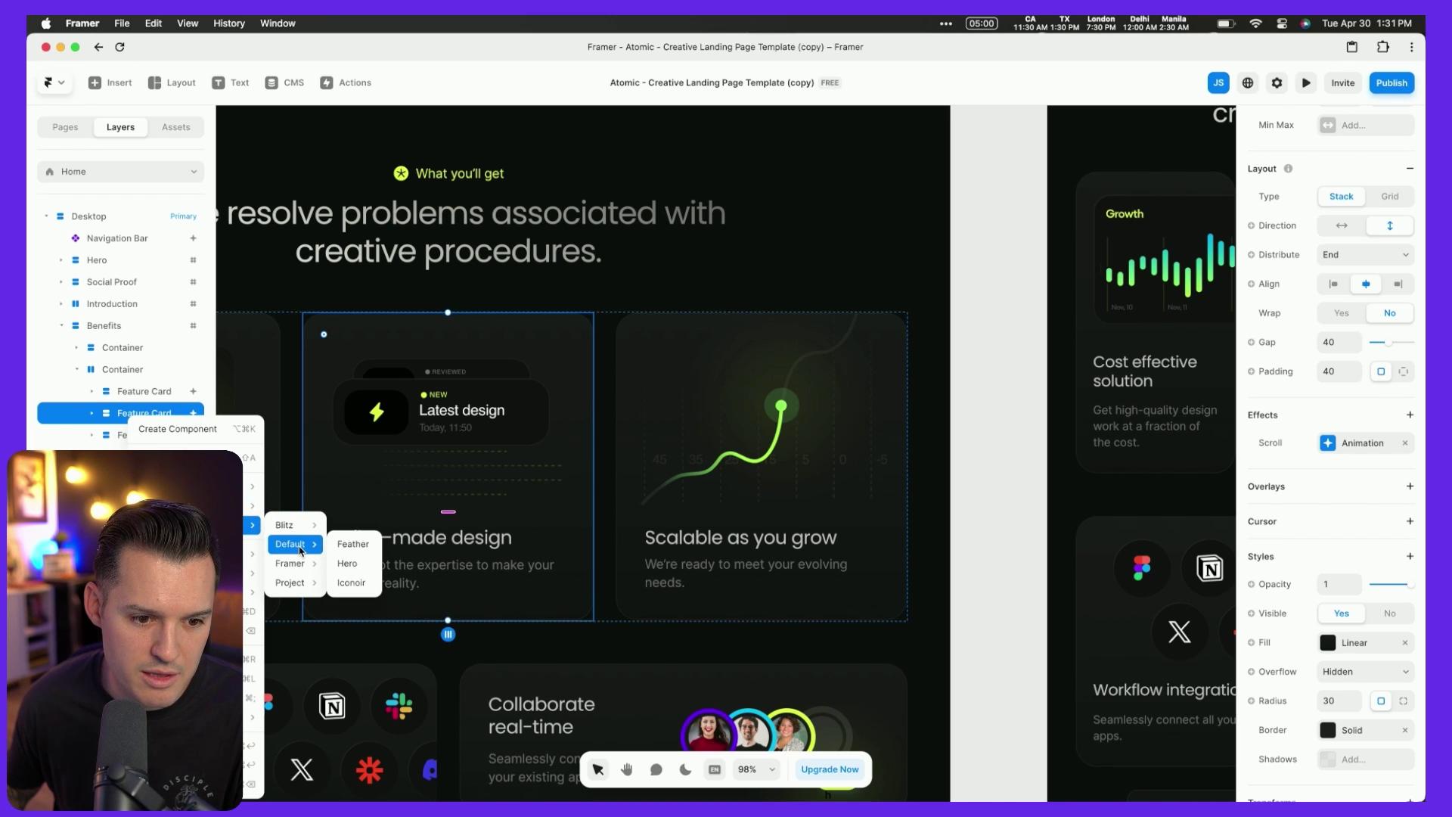
mouse_move(300, 580)
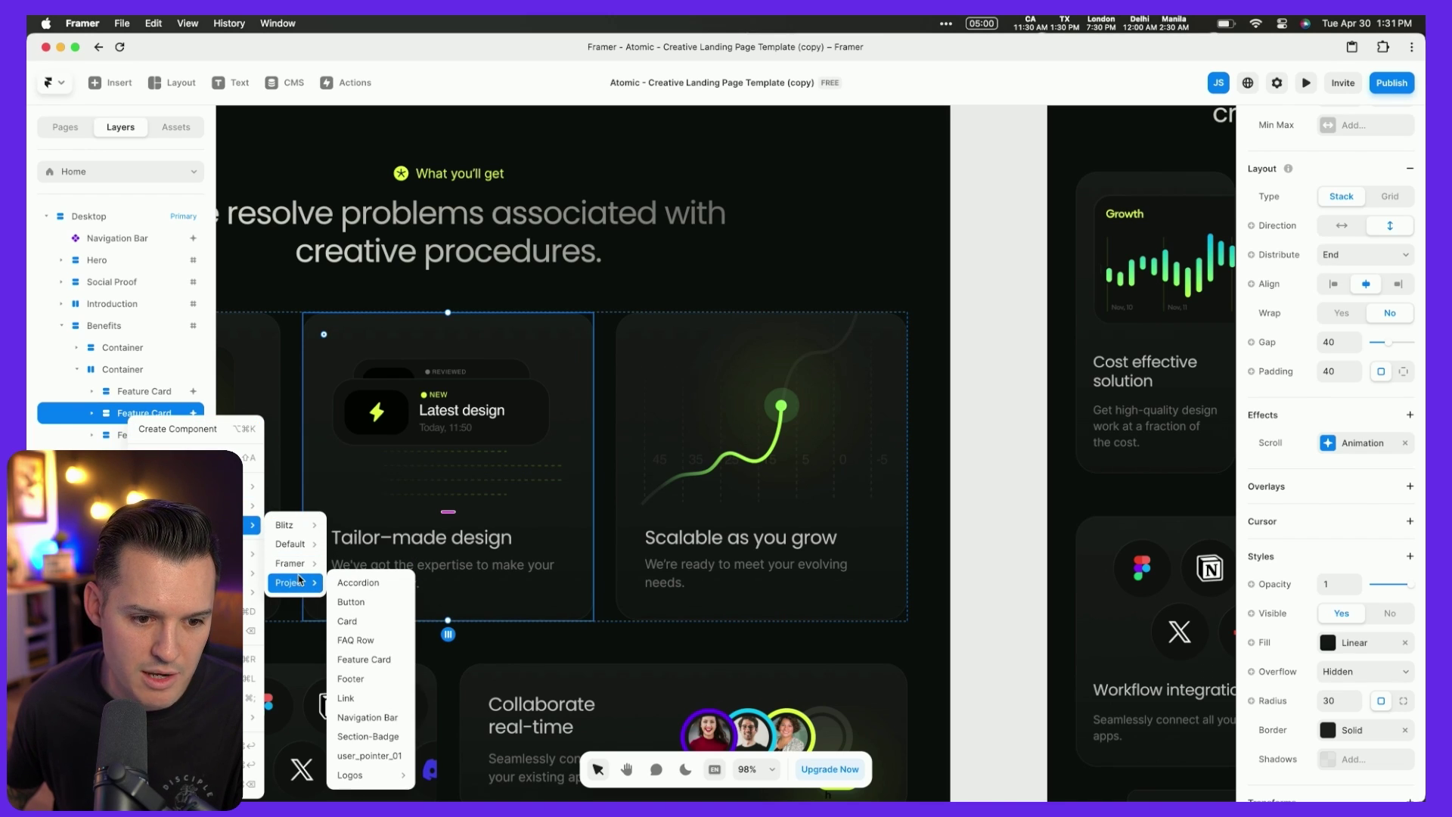
click(367, 622)
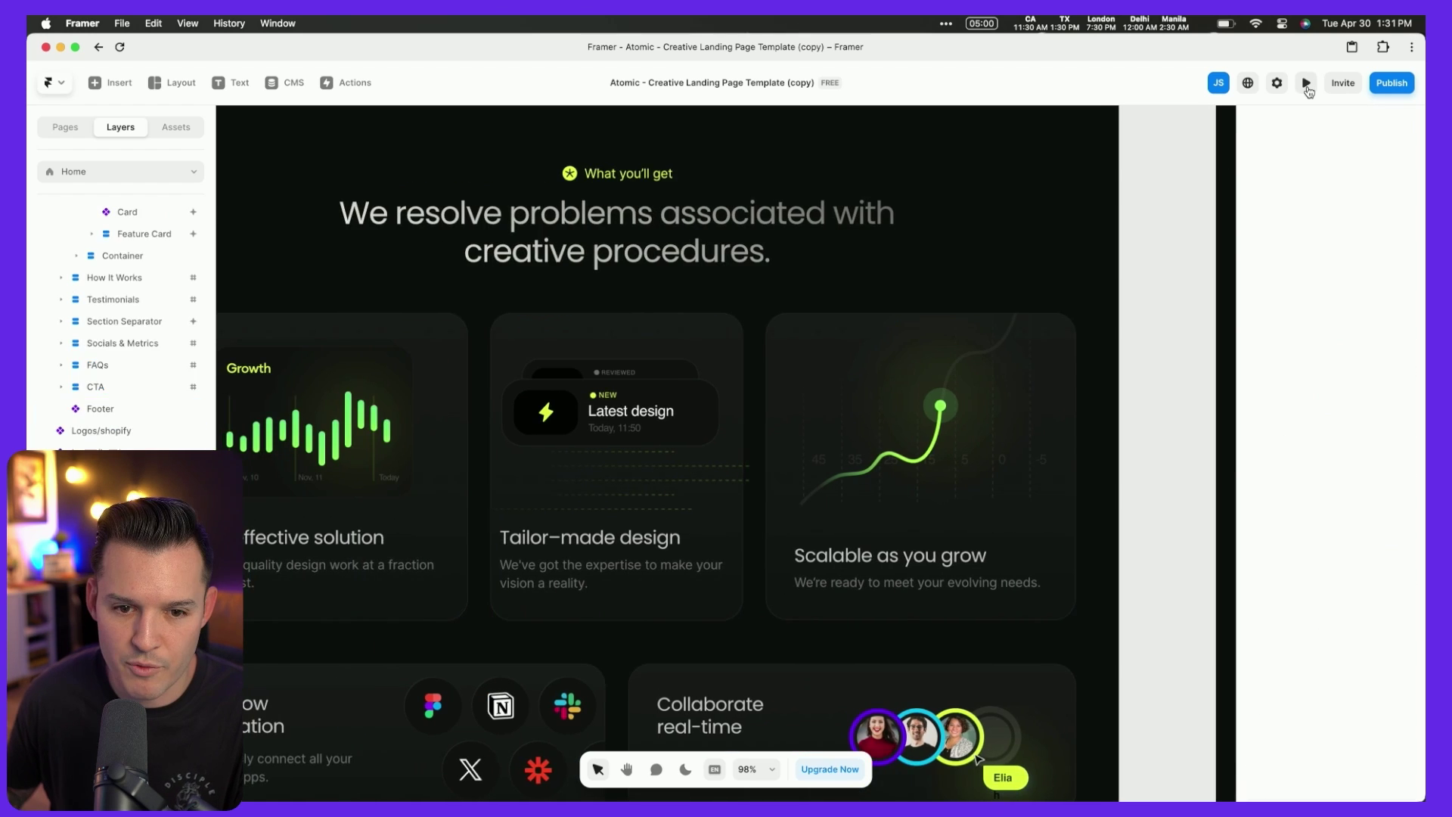
click(1306, 83)
Scroll the landing page preview down to the feature cards and back up.
scroll(983, 303, down, 5)
scroll(902, 349, down, 10)
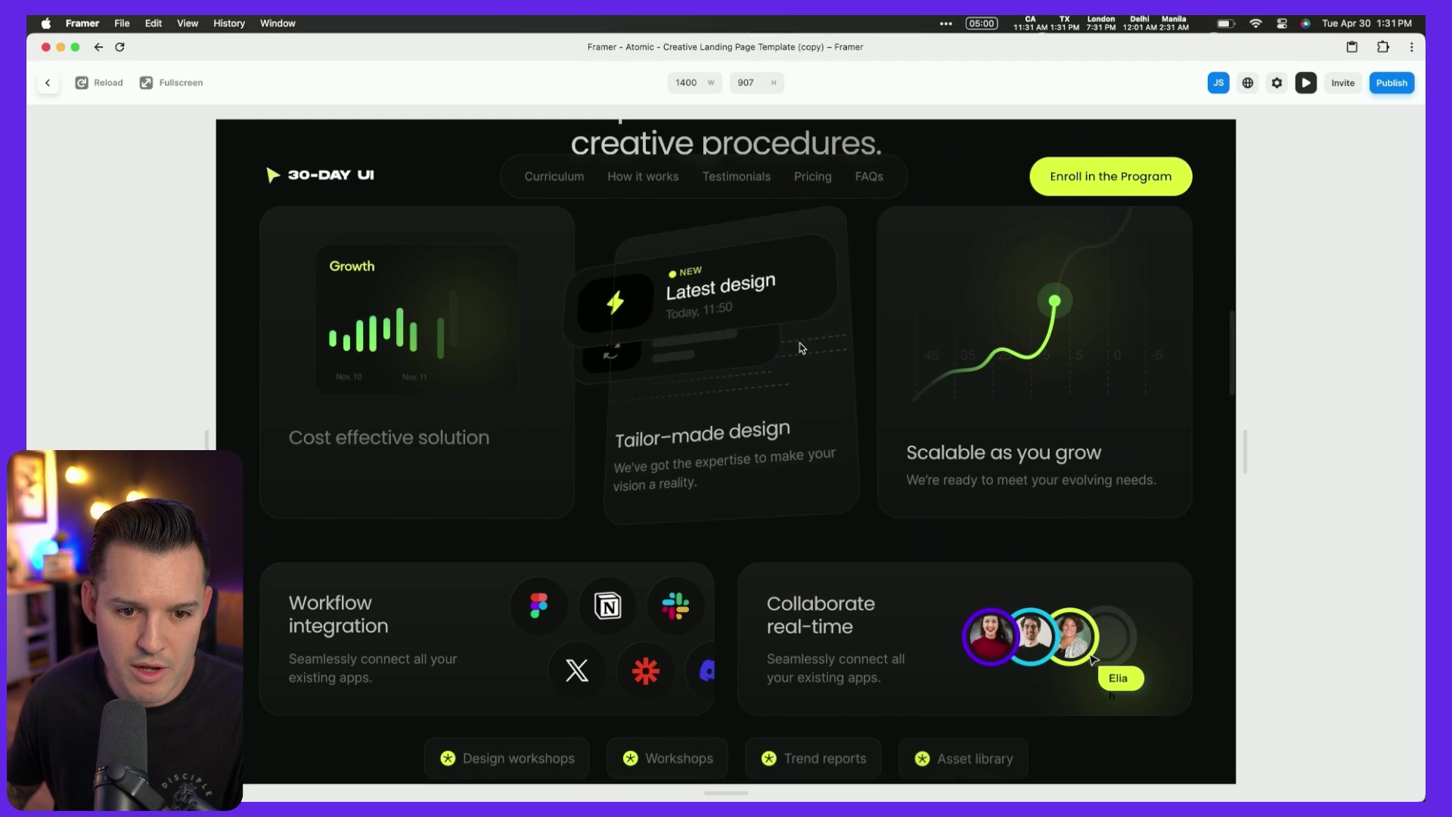
scroll(942, 381, up, 2)
scroll(942, 380, up, 1)
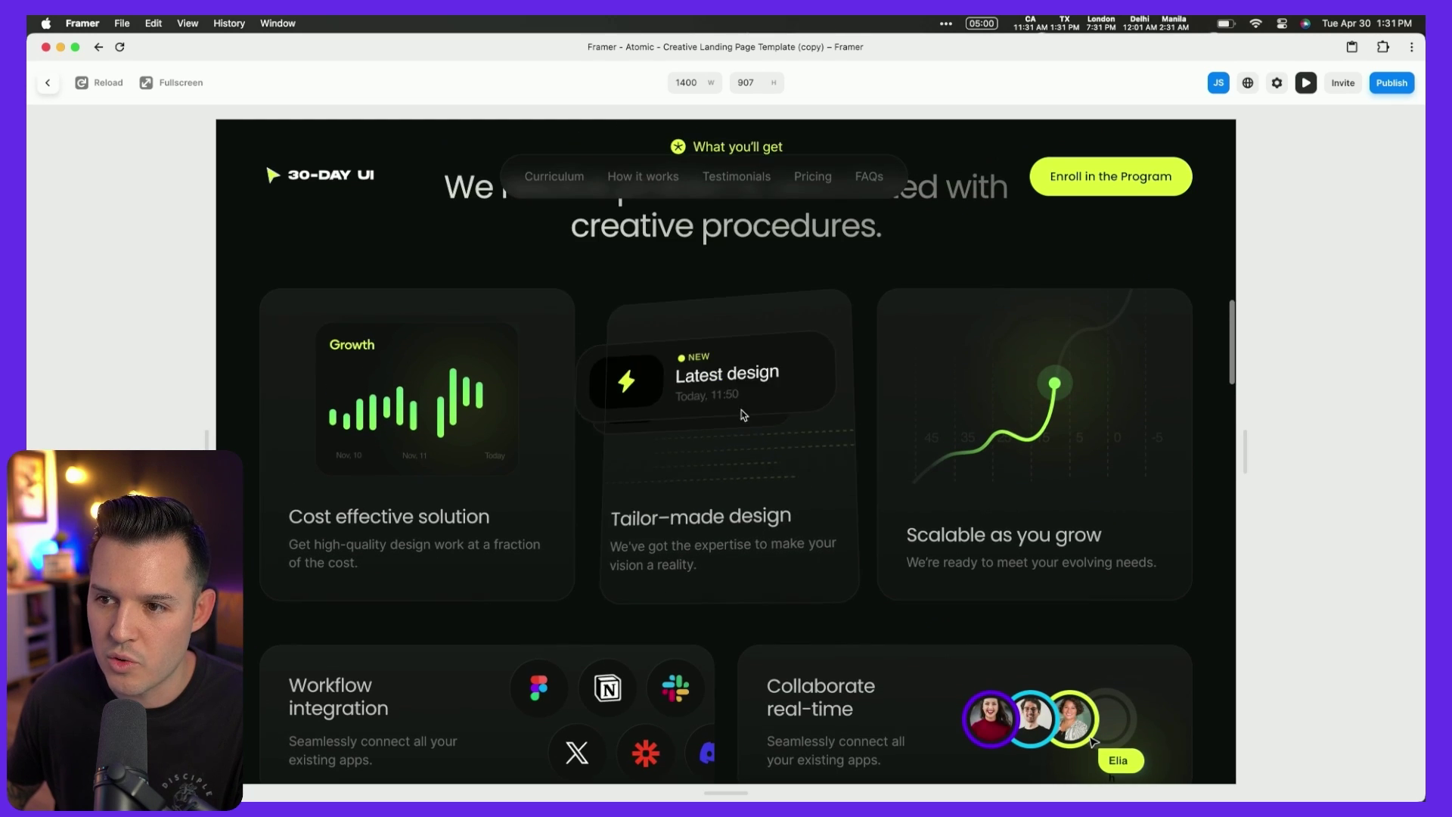